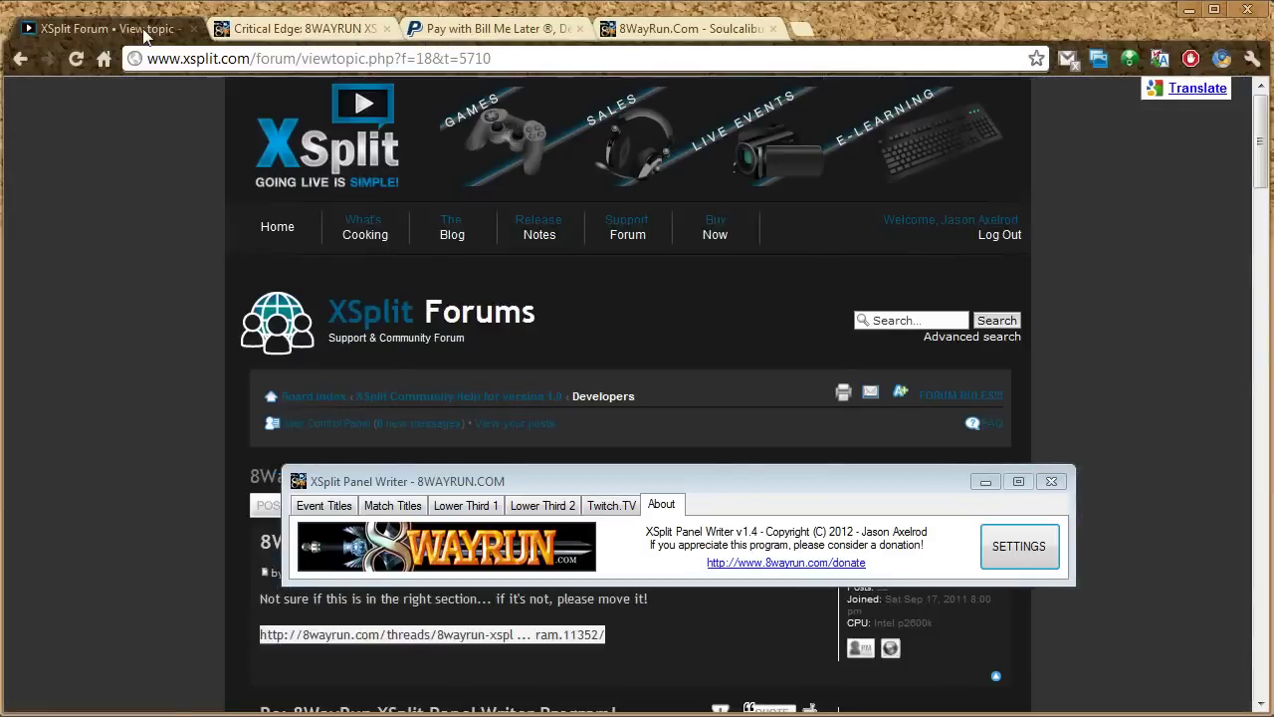
# - Look through the XSplit forum thread about the 8WAYRUN XSplit Panel Writer program
pyautogui.scroll(-6, 547, 418)
pyautogui.scroll(-15, 462, 338)
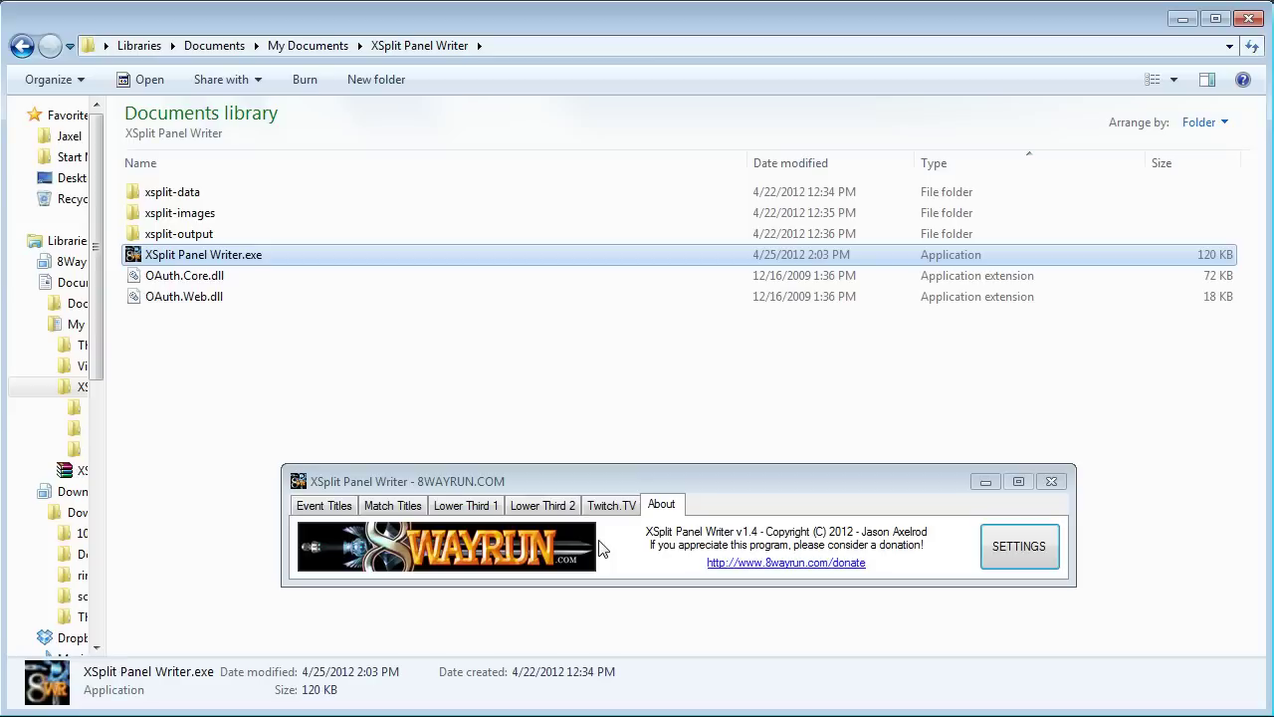
# - Examine the contents of the XSplit Panel Writer folder and its xsplit-data, xsplit-images and xsplit-output subfolders
pyautogui.click(325, 397)
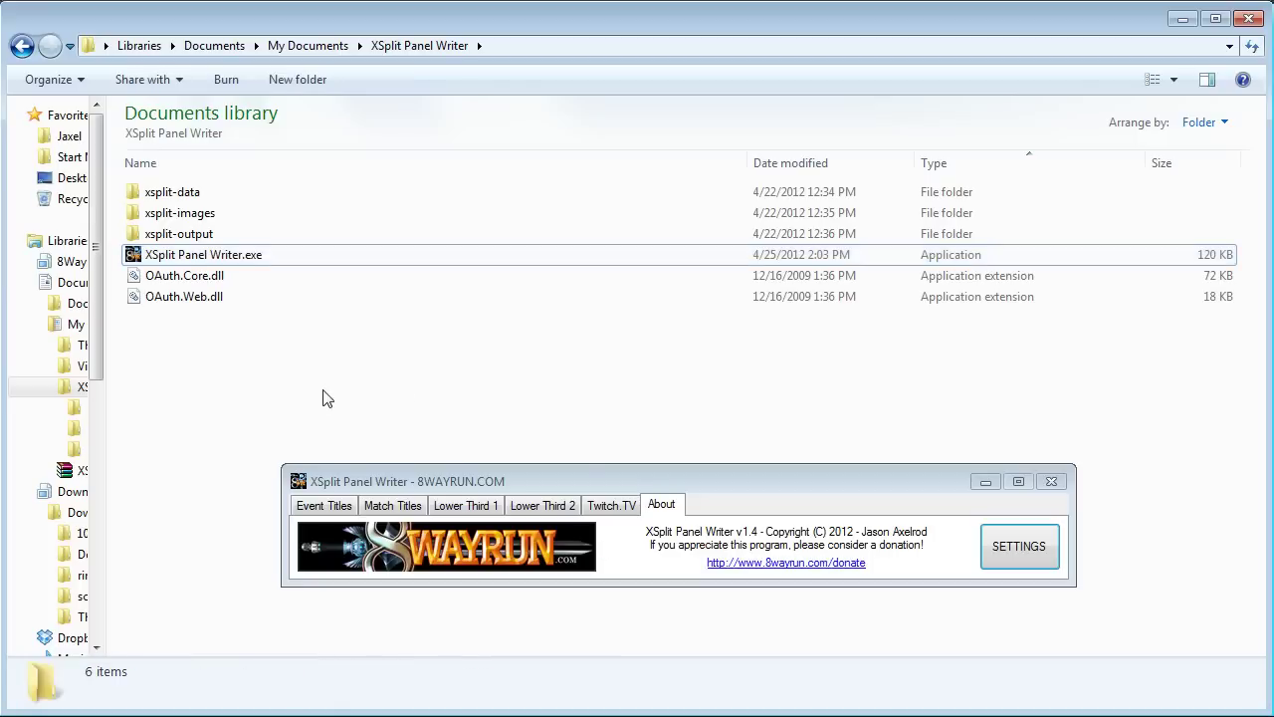
pyautogui.hotkey('ctrl', 'a')
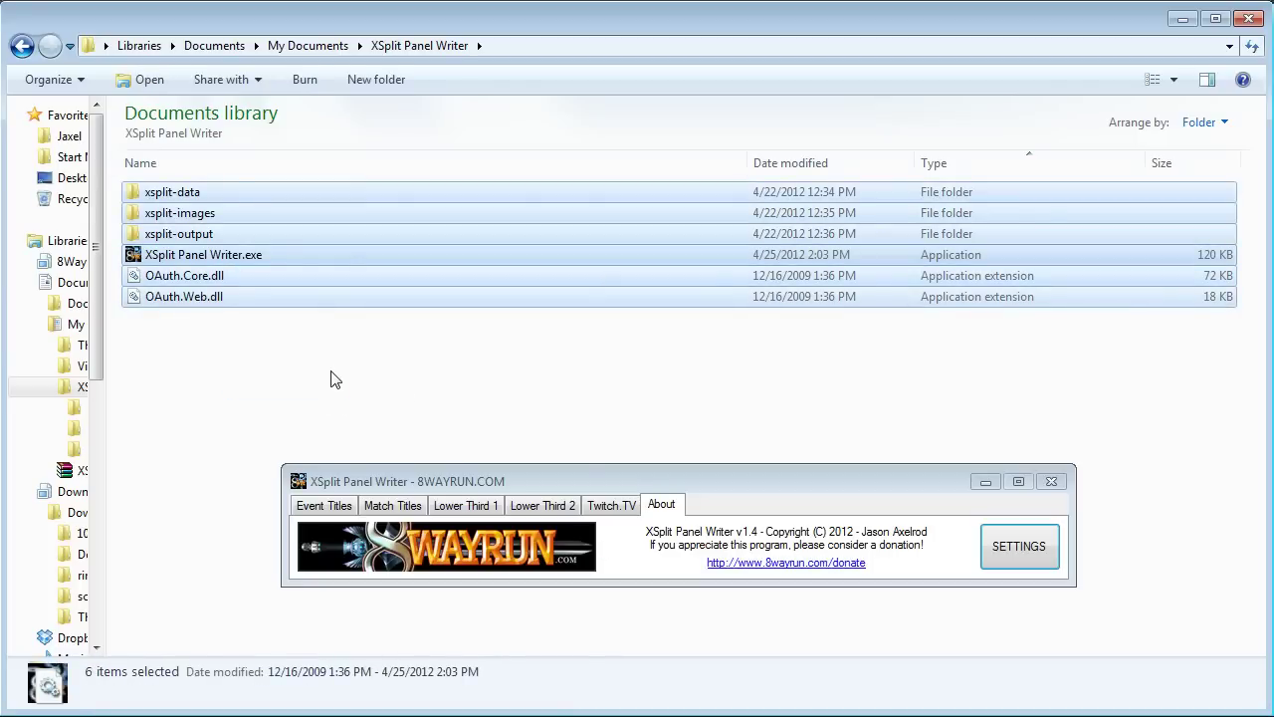
pyautogui.click(334, 379)
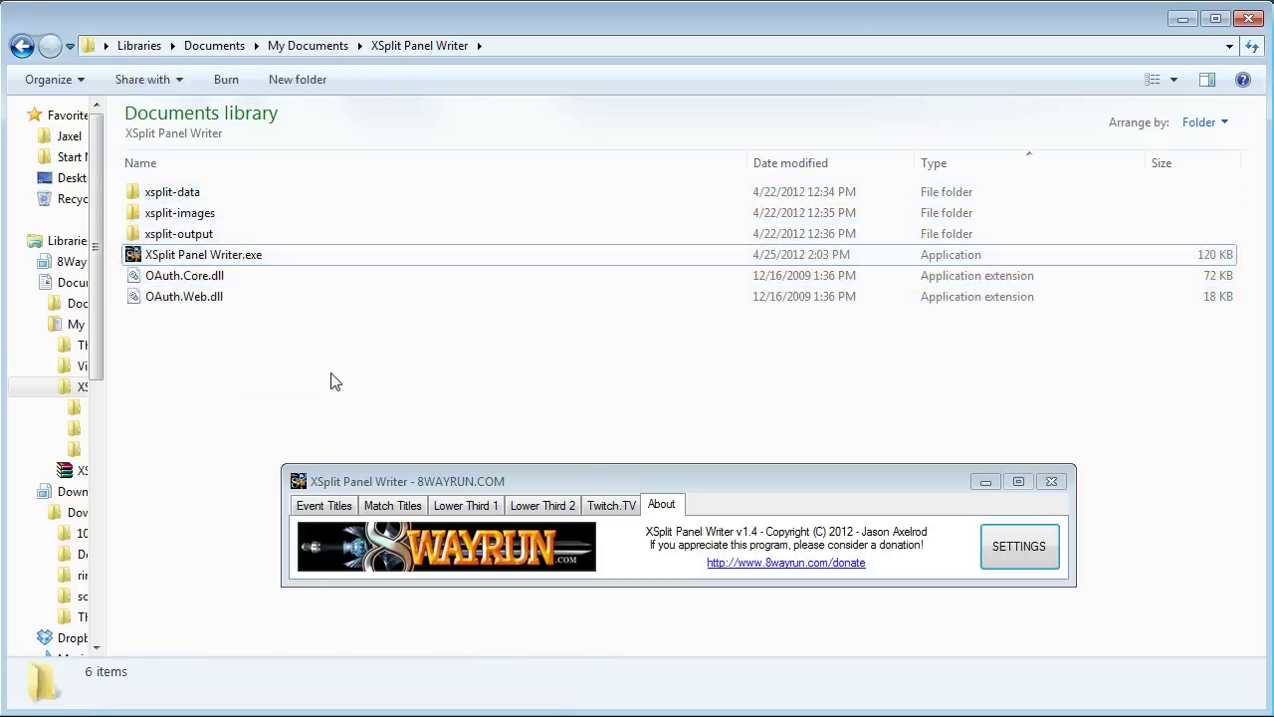
pyautogui.doubleClick(209, 195)
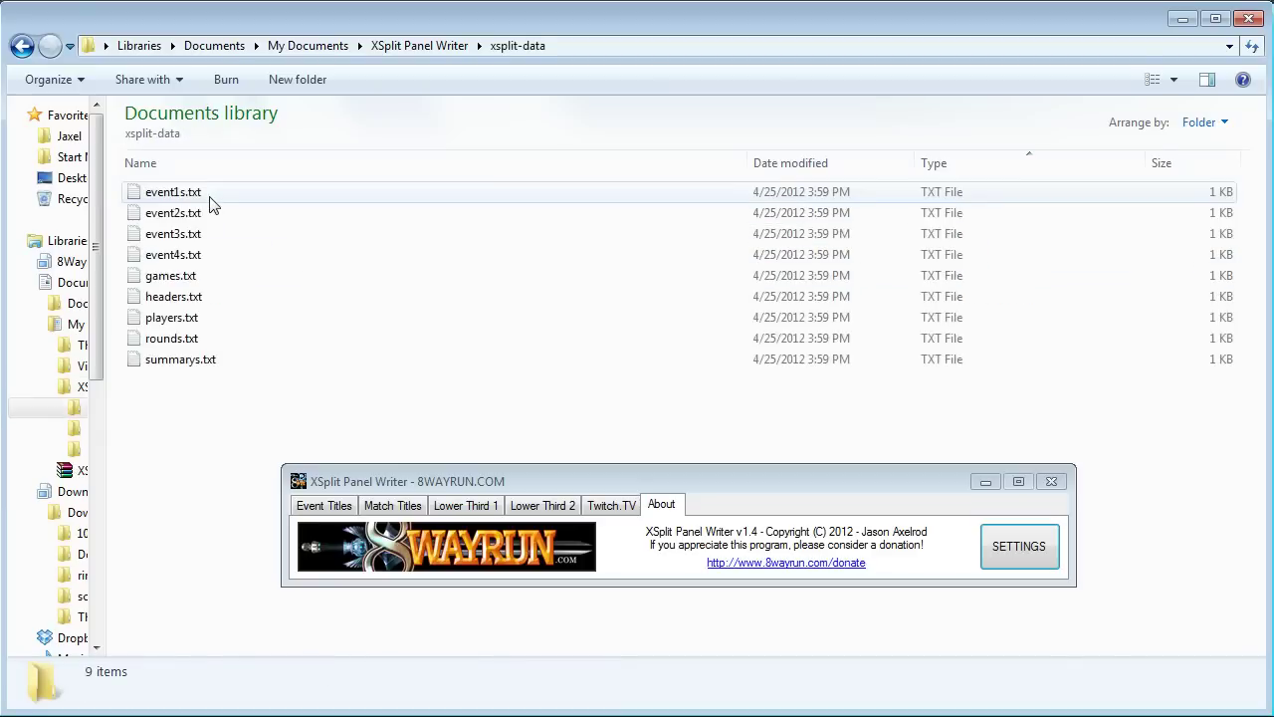
pyautogui.click(74, 426)
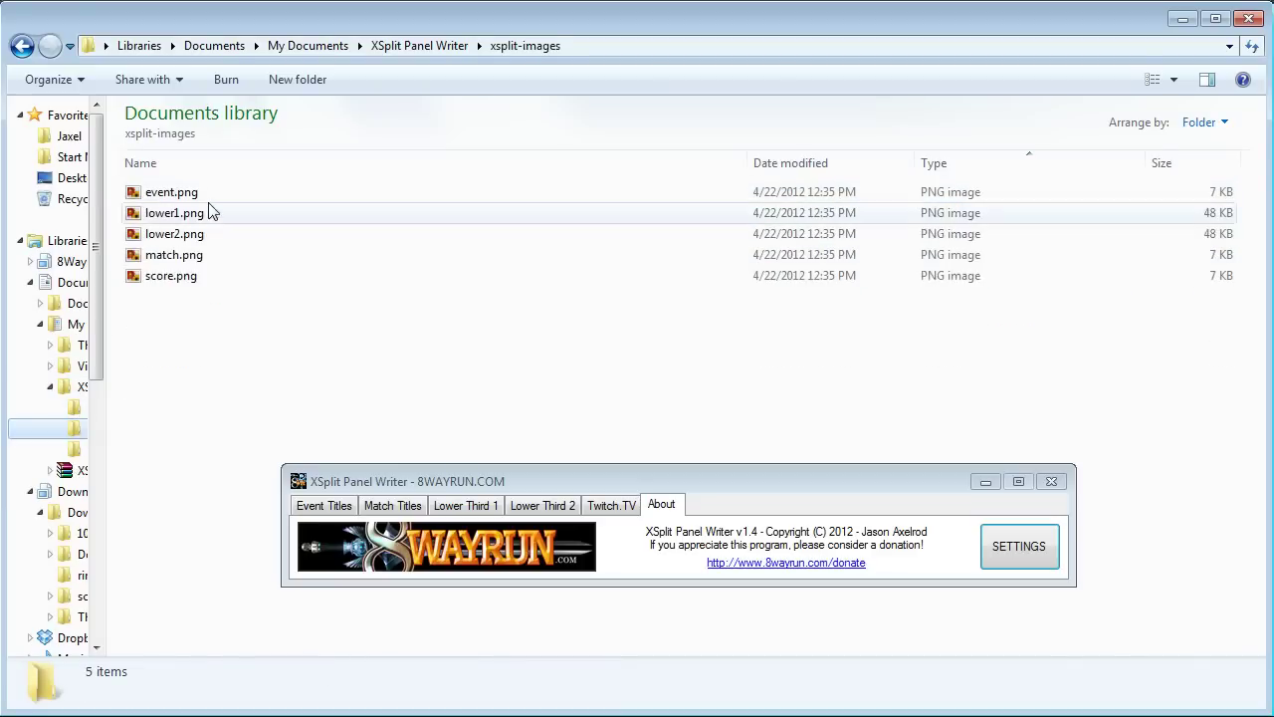
pyautogui.click(72, 450)
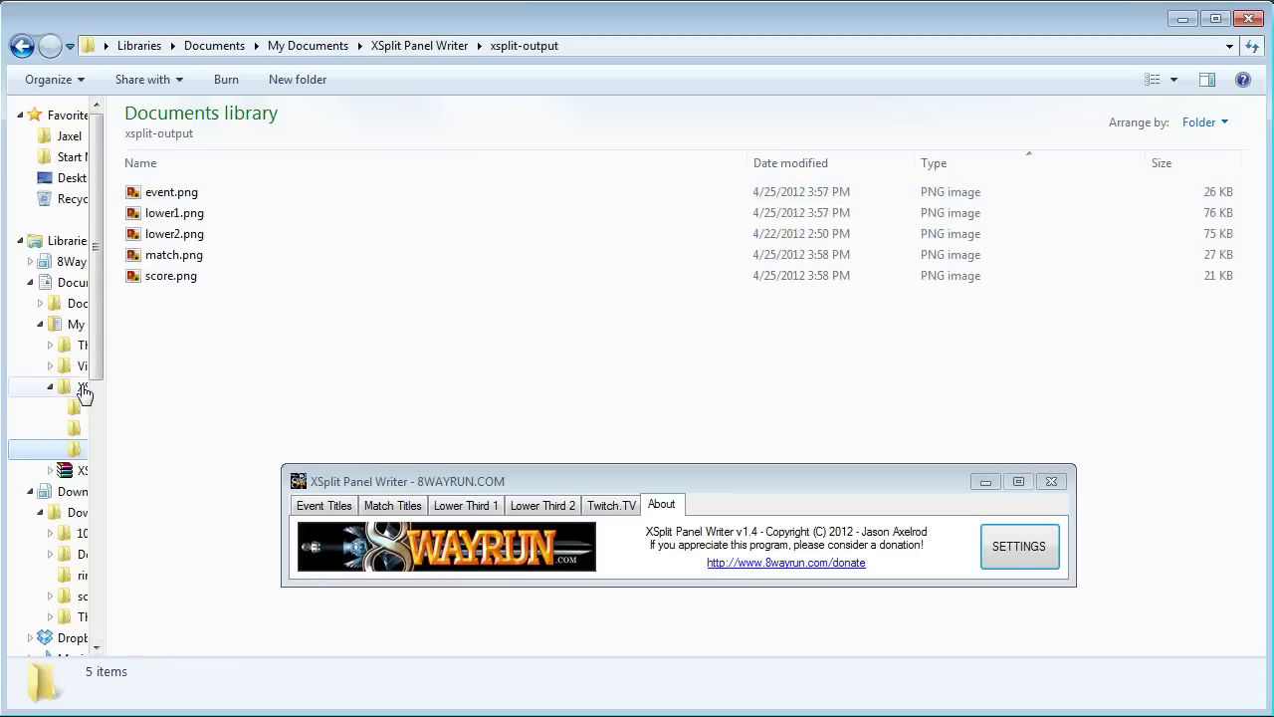
# - Compare the file lists of the xsplit-images and xsplit-output folders
pyautogui.click(76, 428)
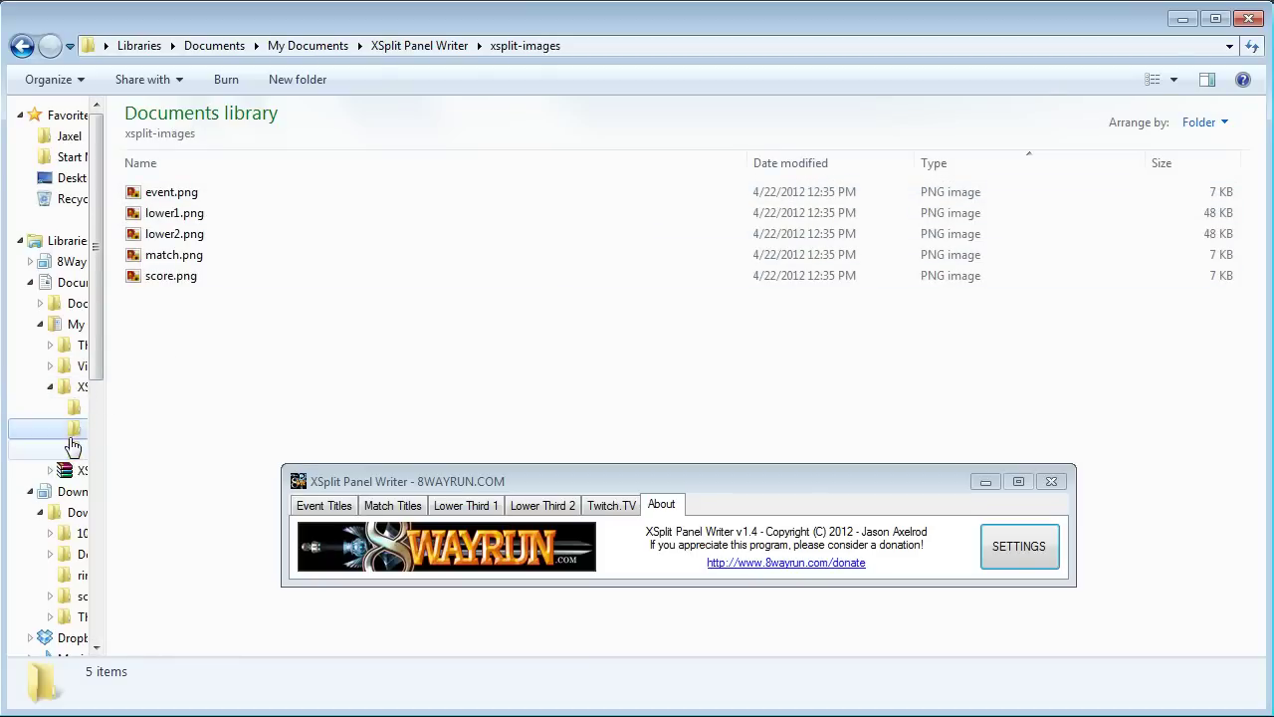
pyautogui.click(72, 449)
pyautogui.click(74, 429)
pyautogui.click(74, 448)
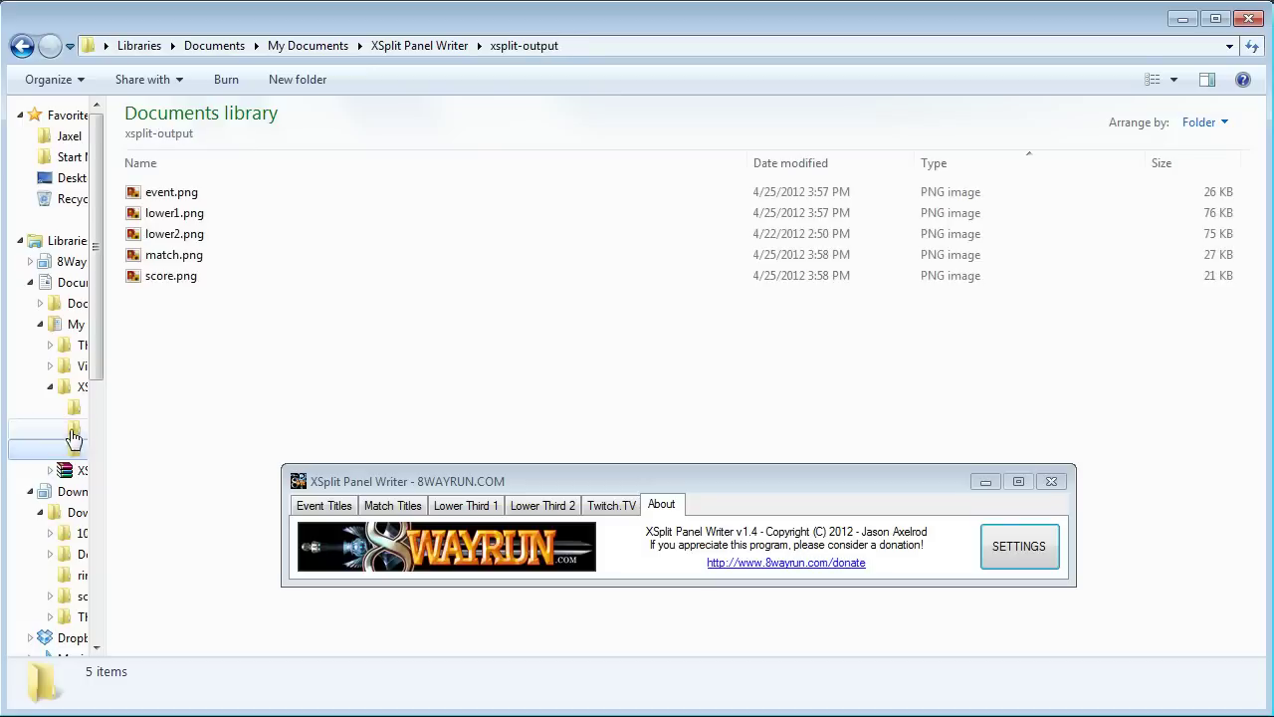
# - View the blank template lower1.png from the xsplit-images folder and close the preview
pyautogui.click(75, 429)
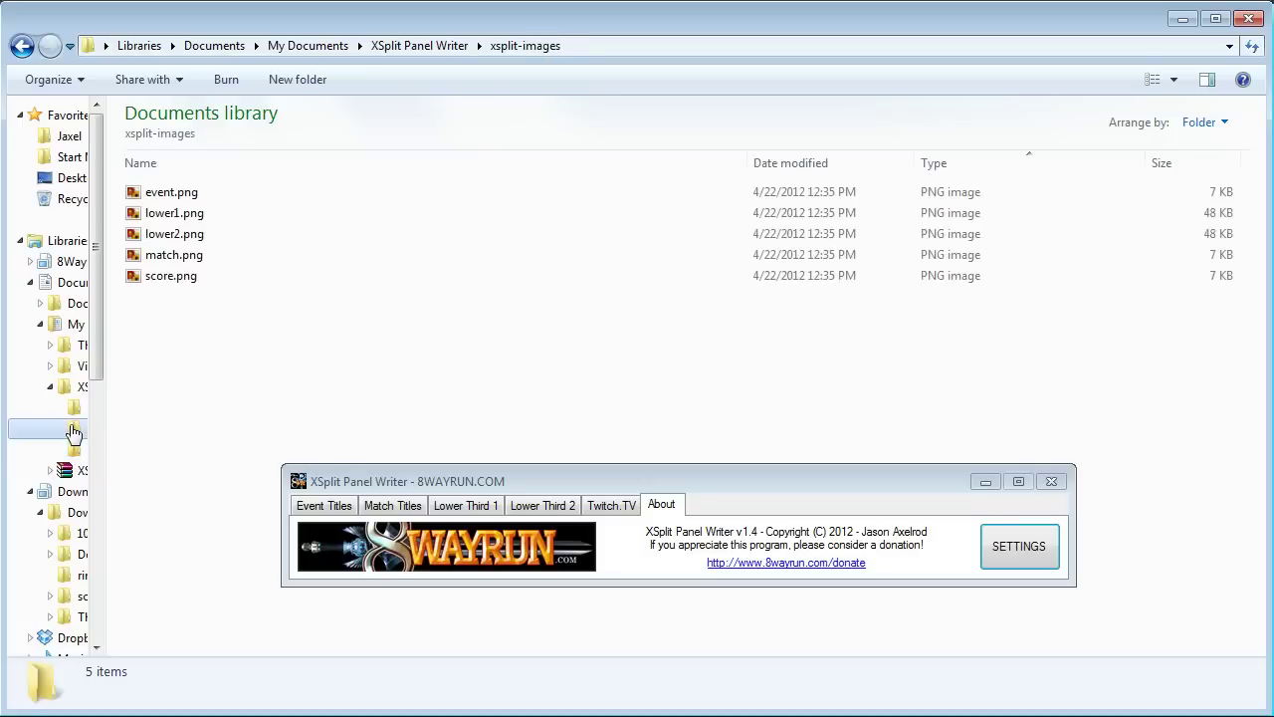
pyautogui.doubleClick(171, 217)
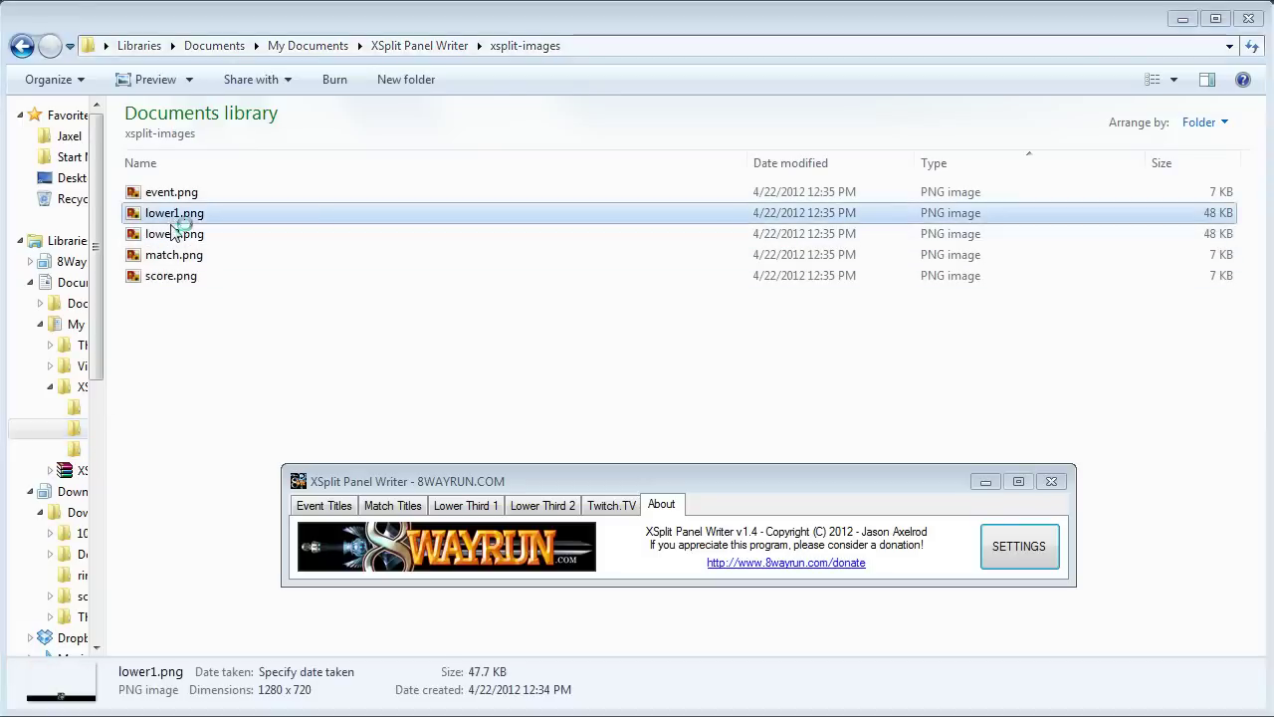
pyautogui.moveTo(446, 495); pyautogui.dragTo(470, 353)
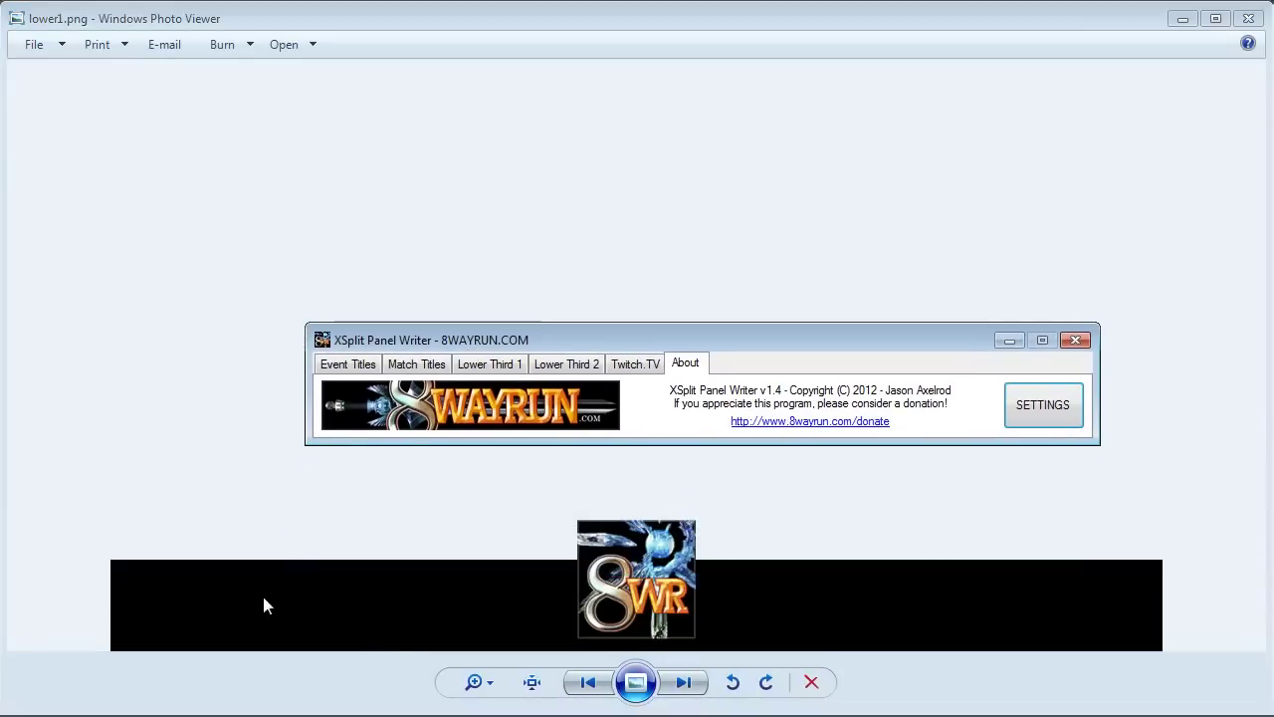
pyautogui.click(1248, 18)
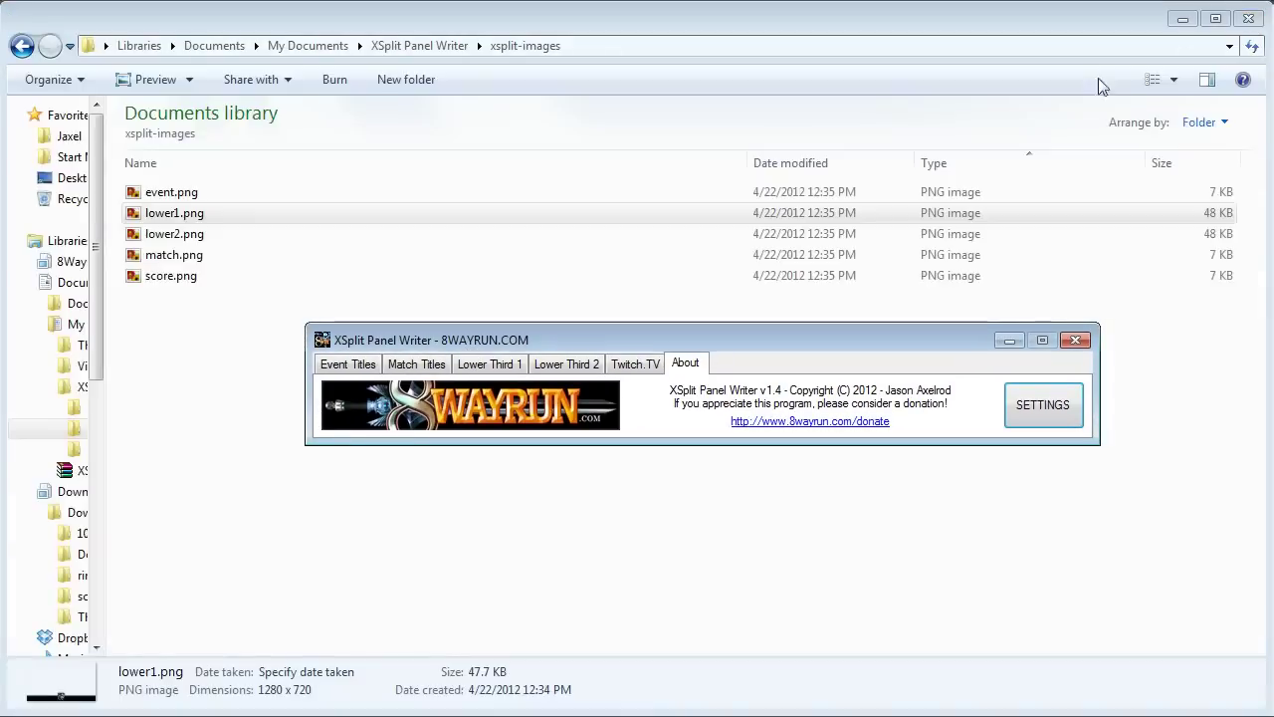
# - View the generated lower1.png from the xsplit-output folder and close the preview
pyautogui.click(73, 449)
pyautogui.doubleClick(197, 212)
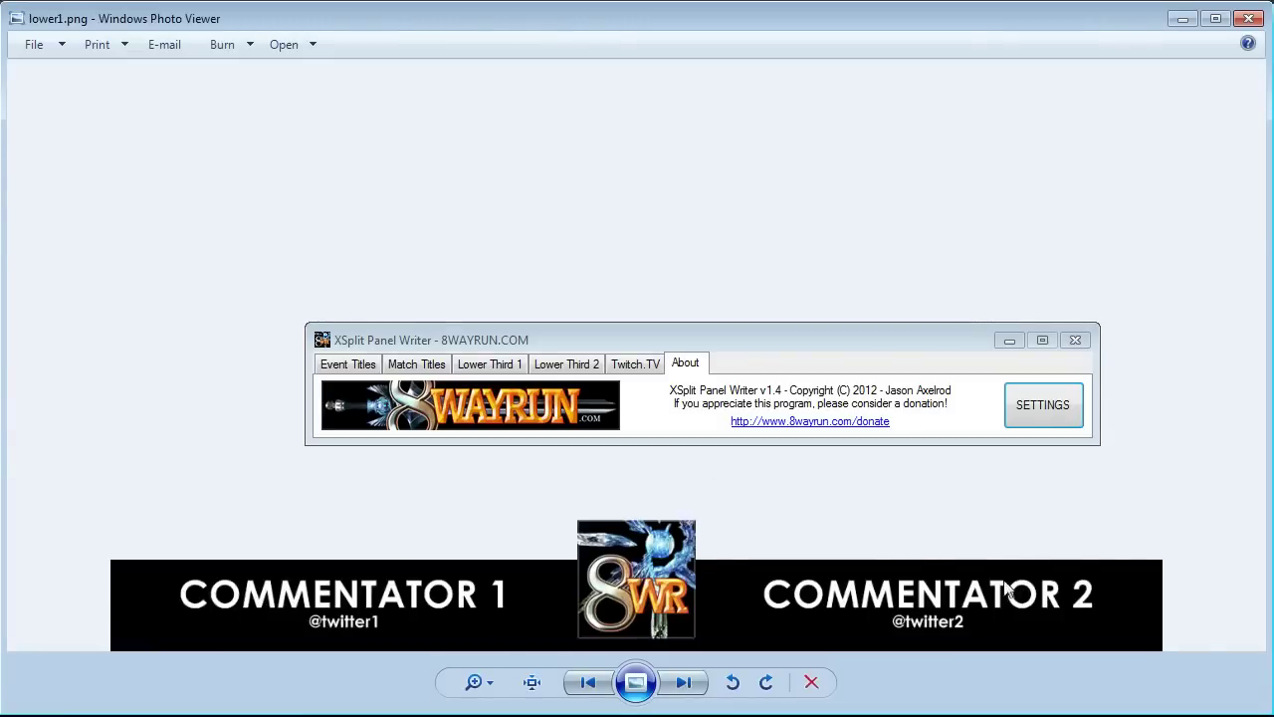
pyautogui.click(1248, 19)
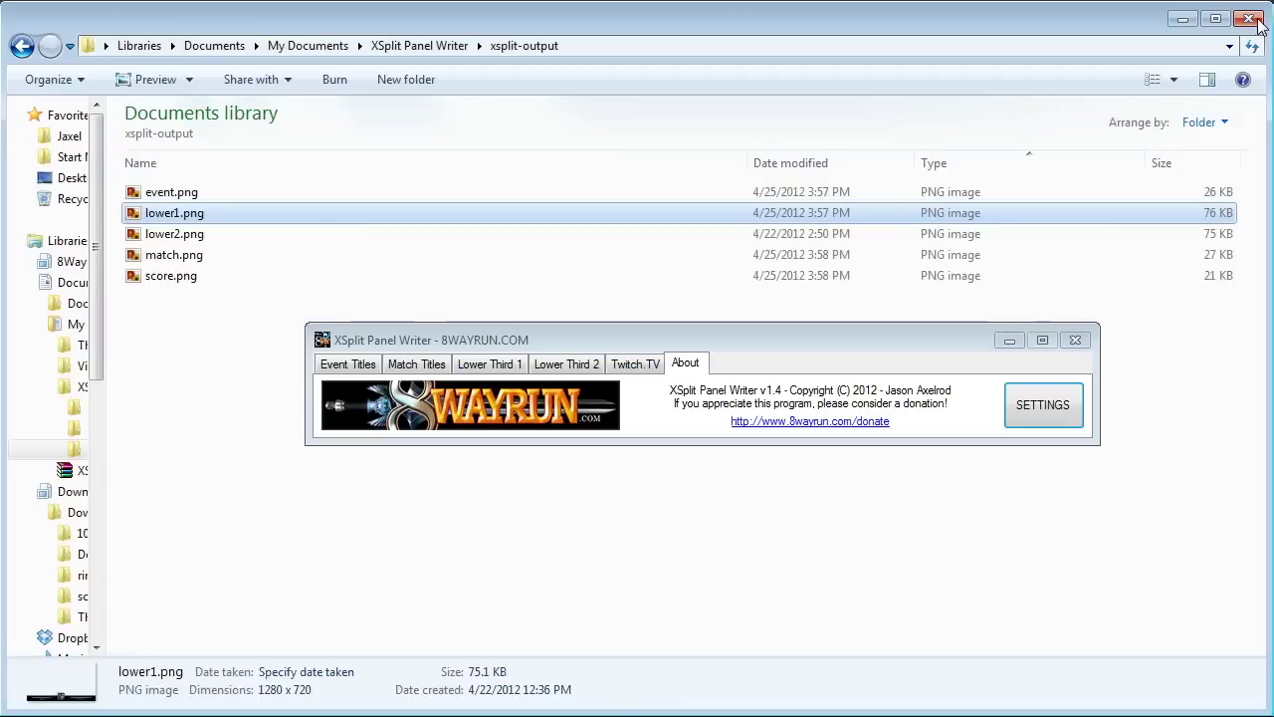
# - Open the xsplit-data folder and check the stored Event 1 and Event 2 entries in XSplit Panel Writer
pyautogui.click(79, 407)
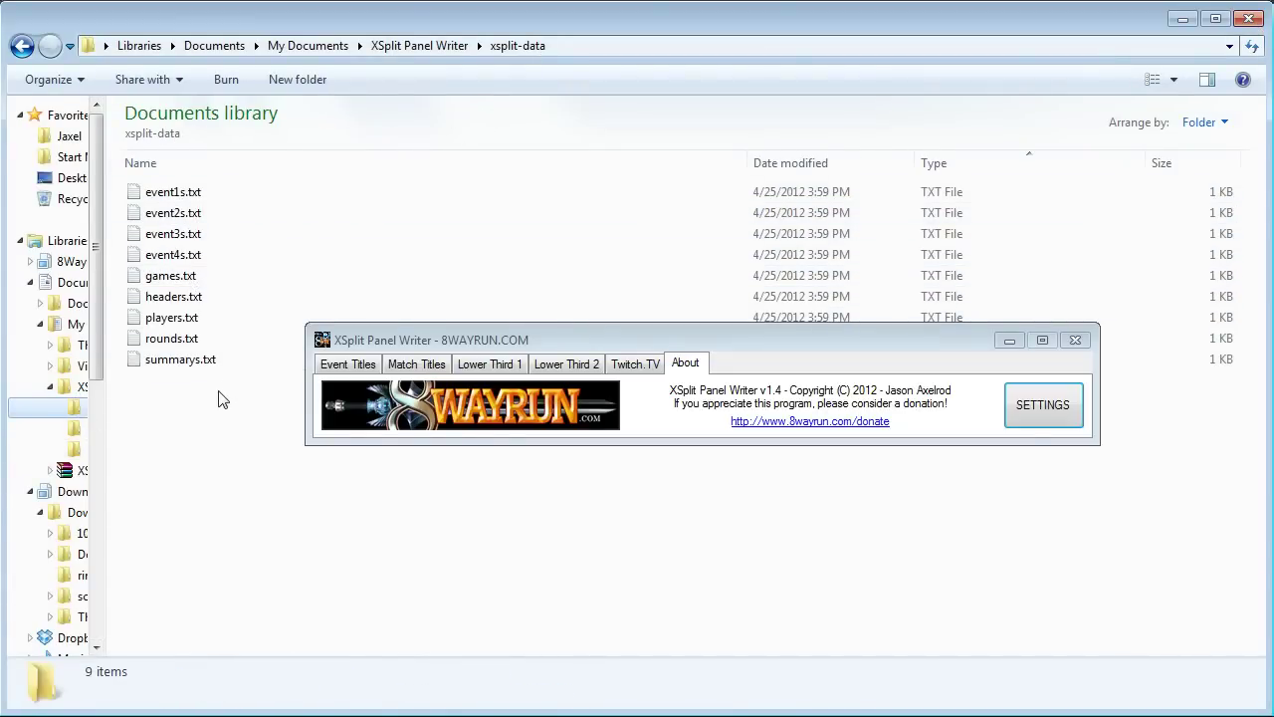
pyautogui.moveTo(535, 340); pyautogui.dragTo(492, 477)
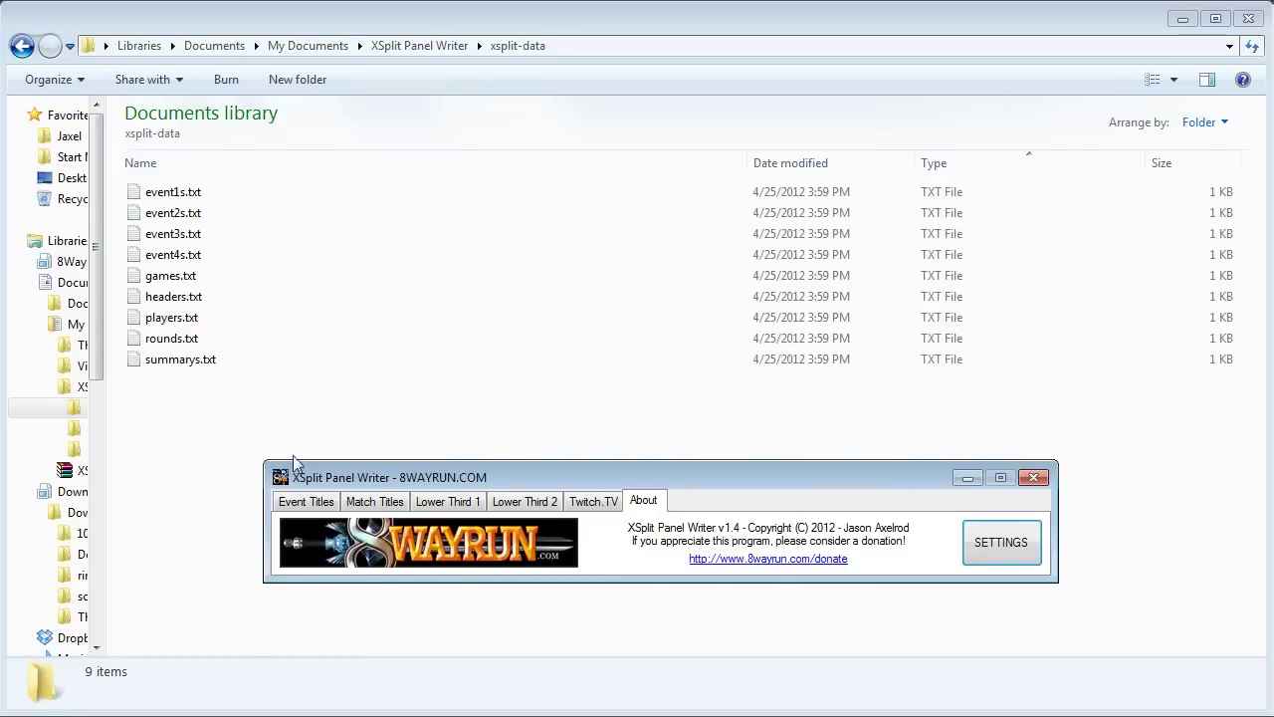
pyautogui.click(316, 501)
pyautogui.click(576, 535)
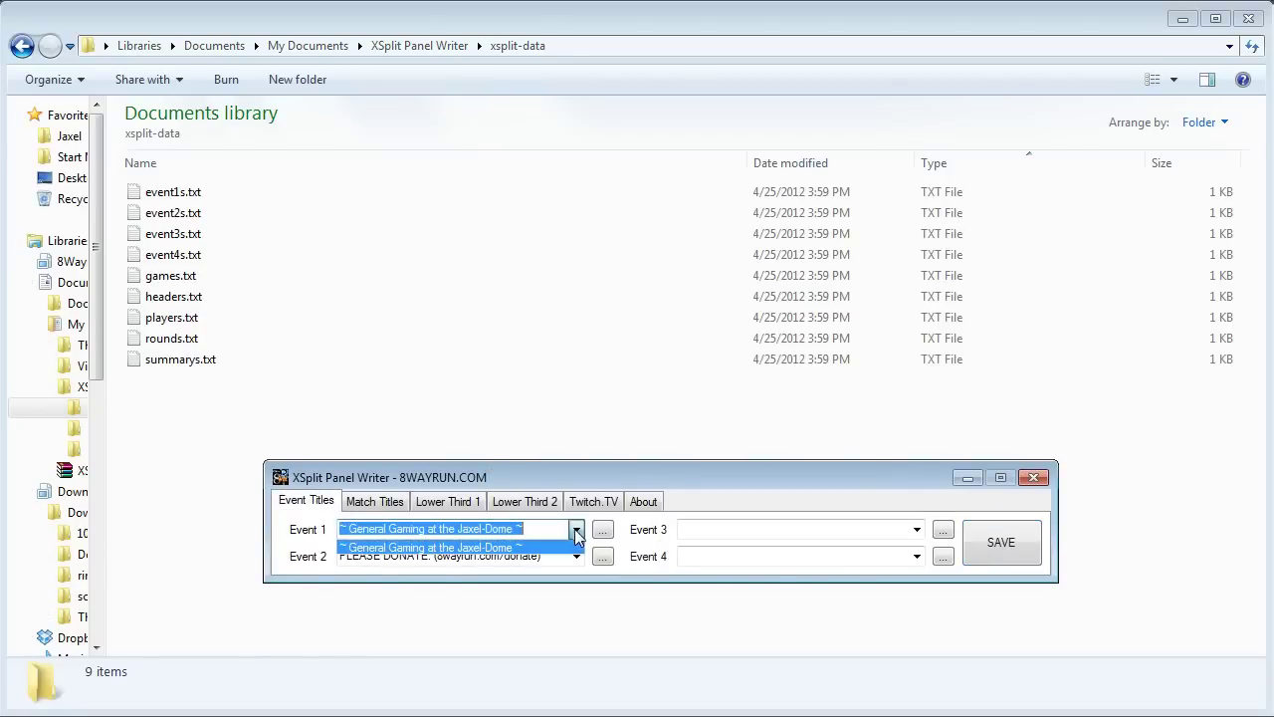
pyautogui.click(575, 561)
pyautogui.click(576, 557)
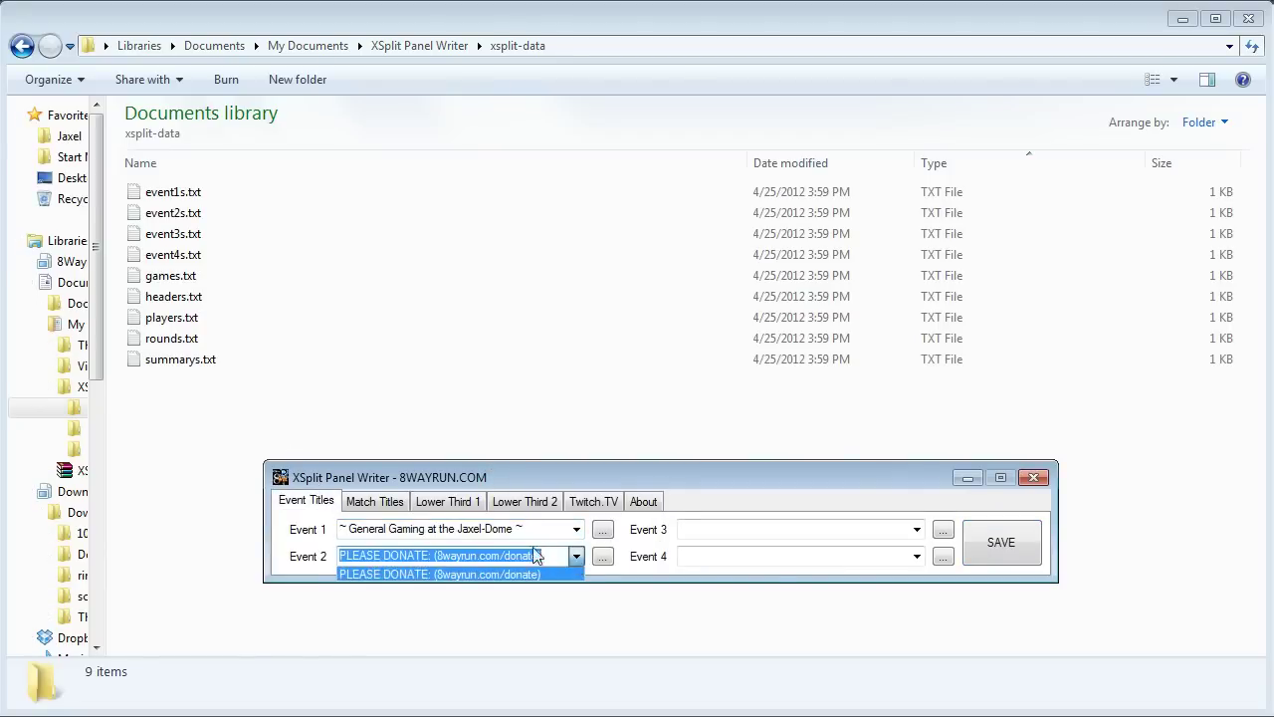
pyautogui.click(365, 536)
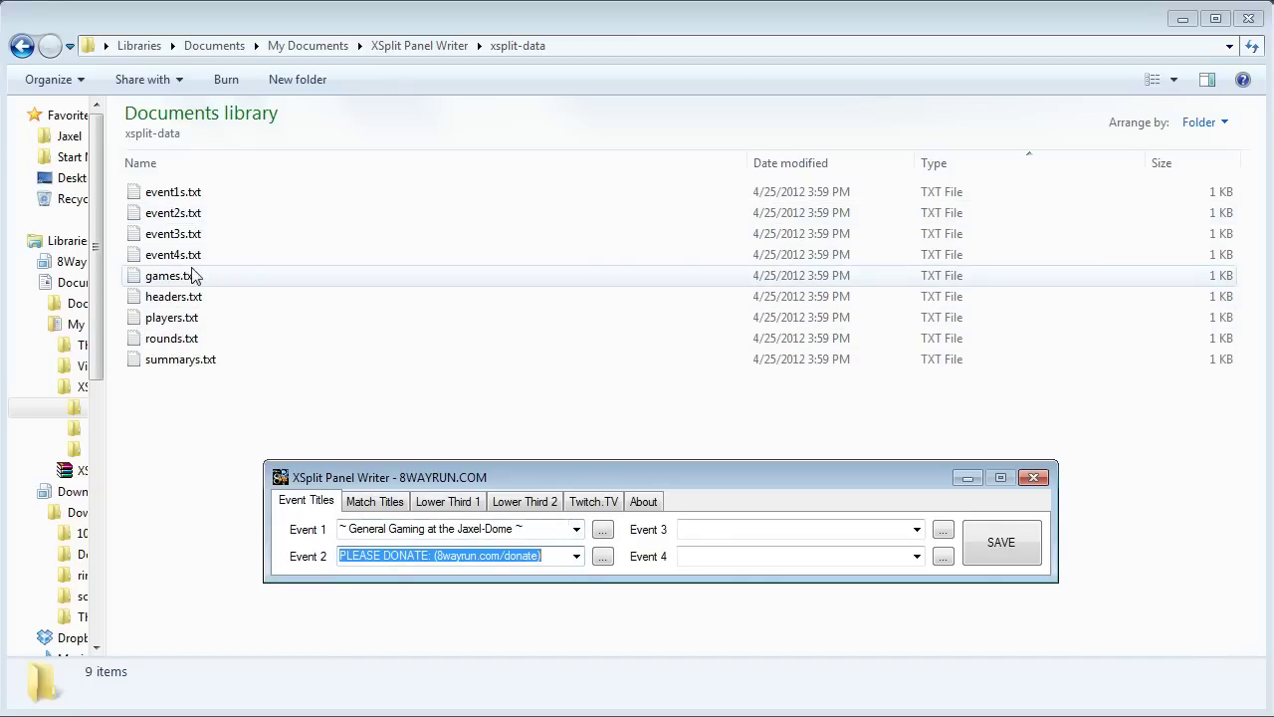
# - Review the Match Titles and Lower Third 1 fields
pyautogui.click(349, 504)
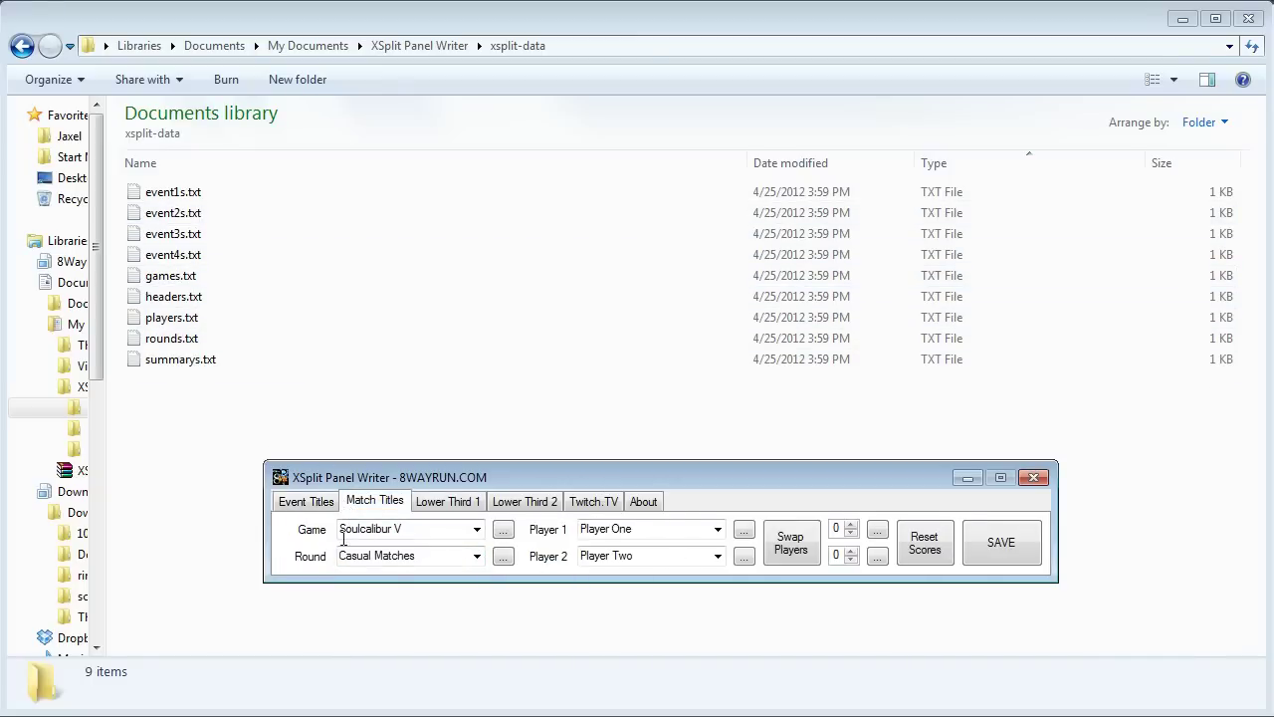
pyautogui.click(434, 502)
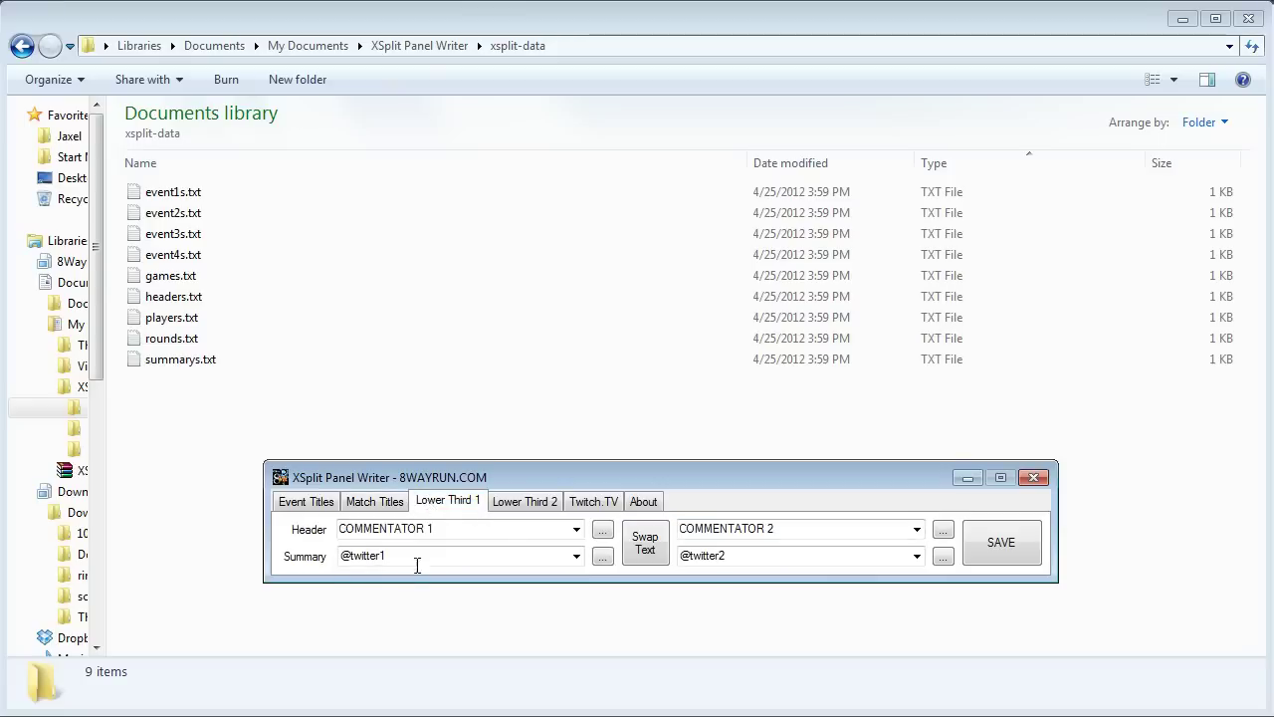
# - Choose "~ General Gaming at the Jaxel-Dome ~" from the stored Event 1 titles
pyautogui.click(324, 503)
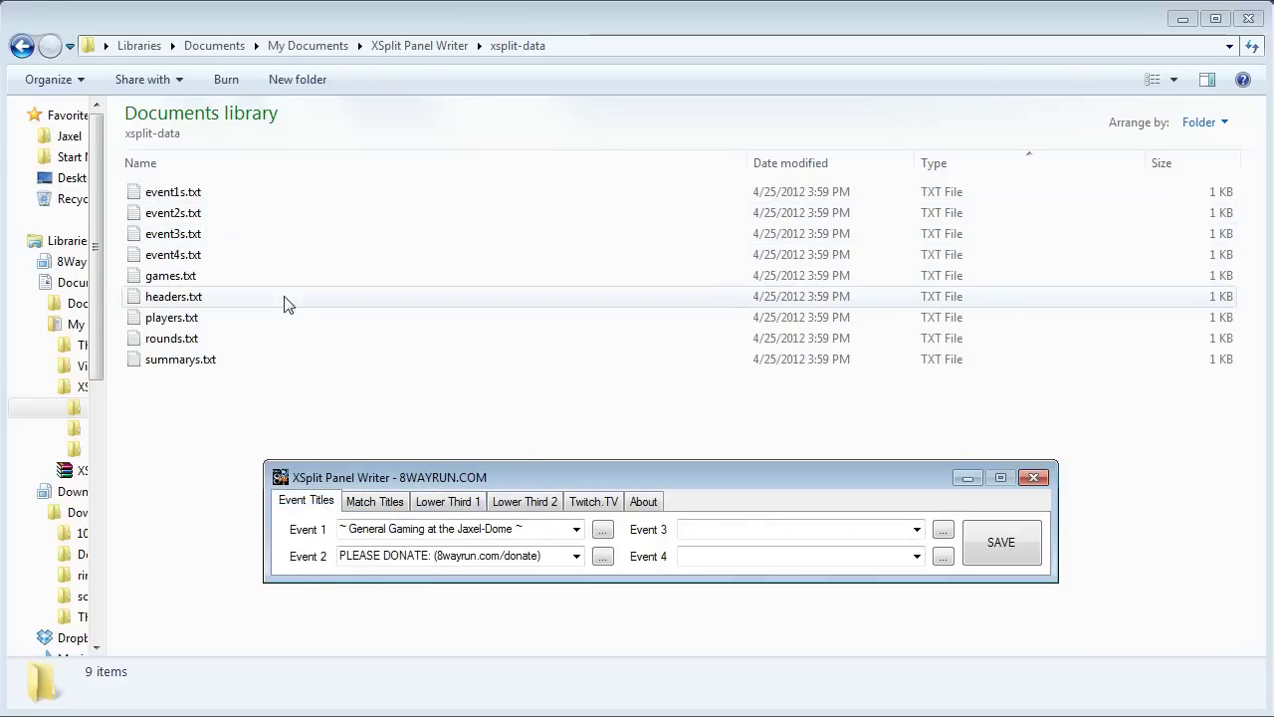
pyautogui.click(577, 529)
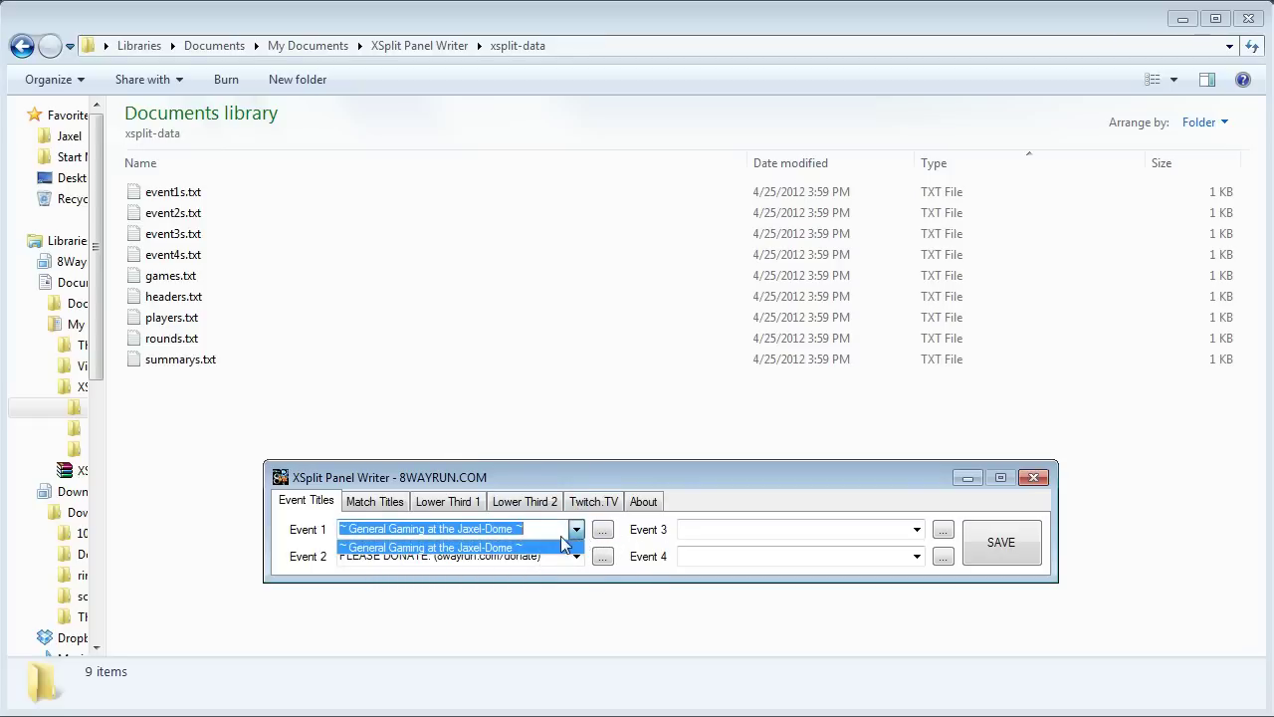
pyautogui.click(558, 547)
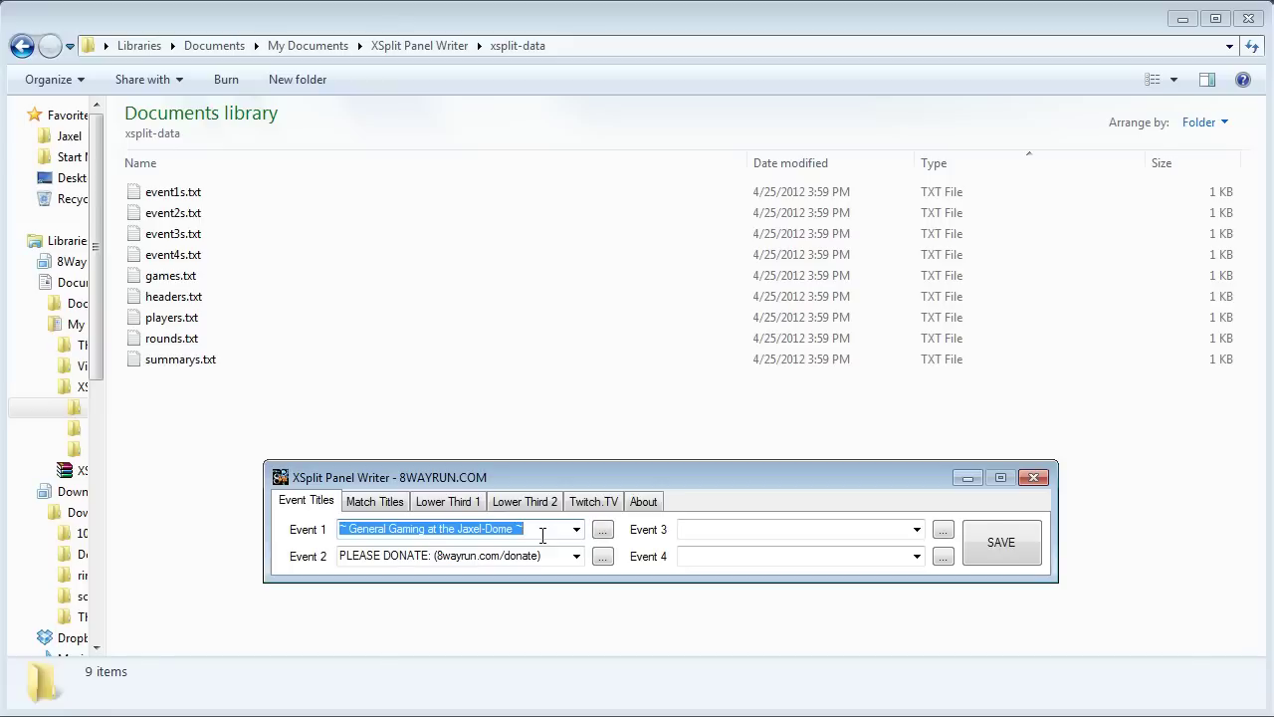
# - Check the stored names offered for Player 1 in Match Titles and return to the Event Titles
pyautogui.click(390, 504)
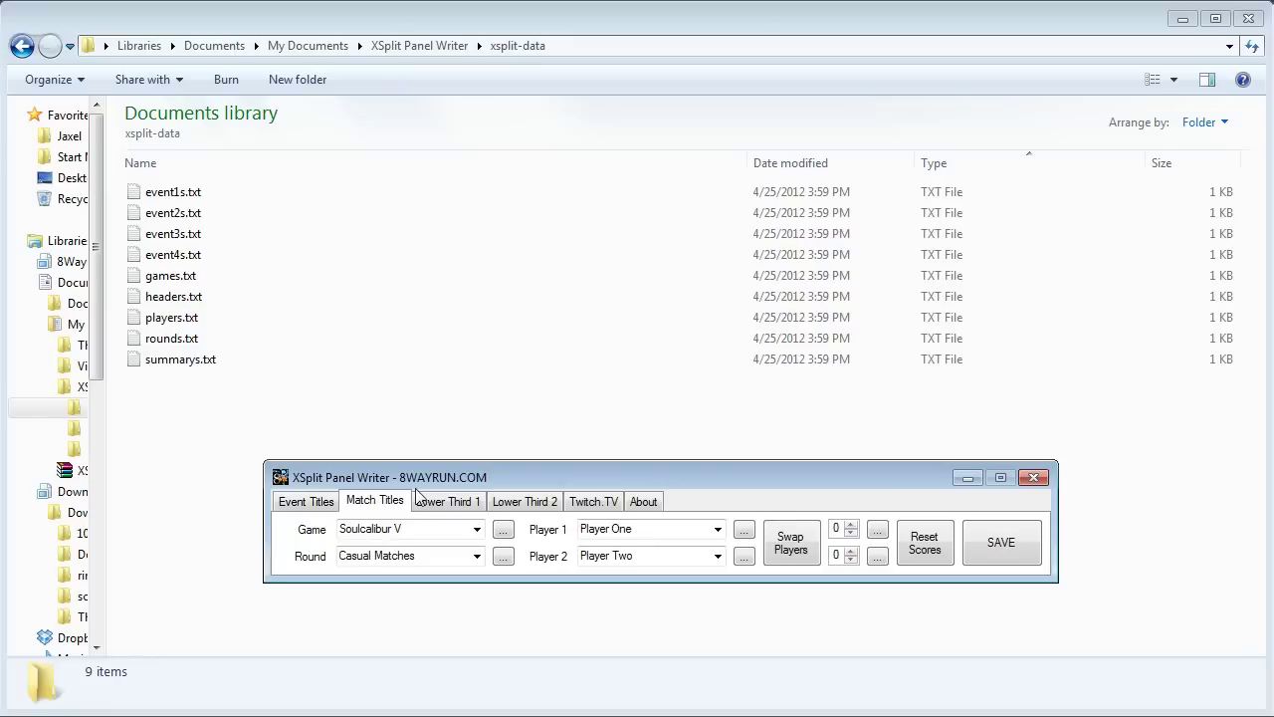
pyautogui.click(718, 529)
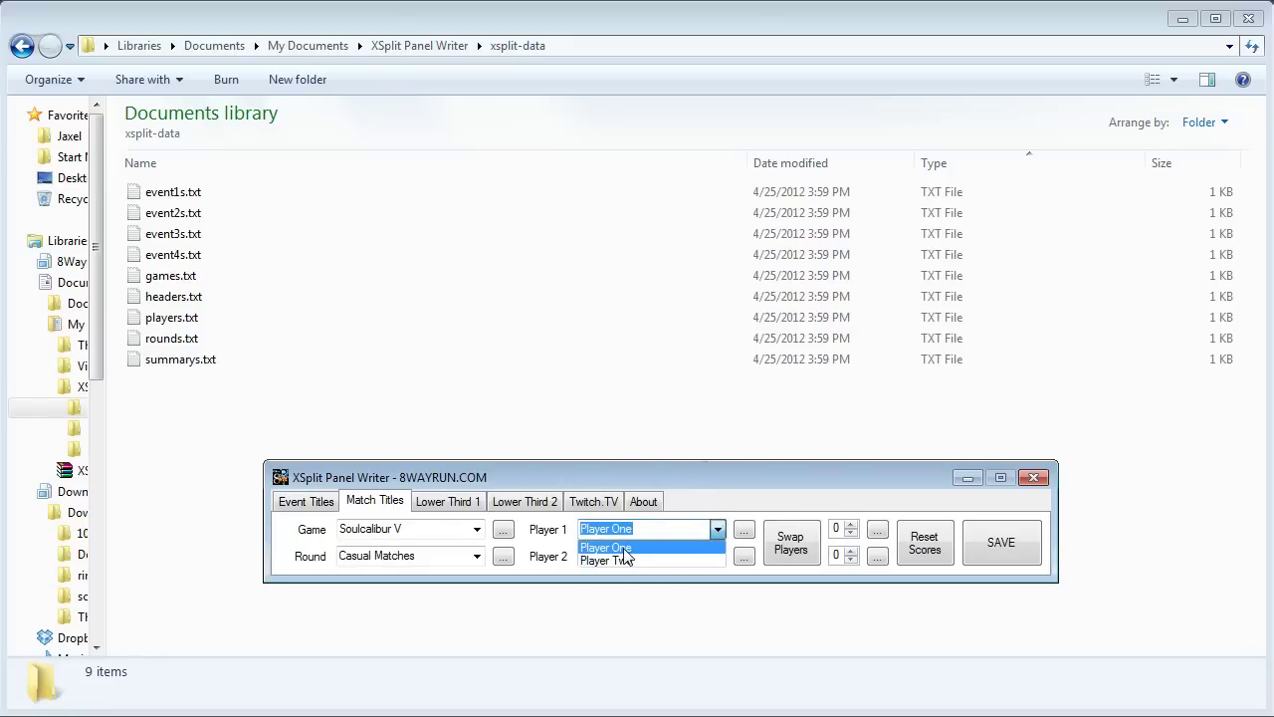
pyautogui.click(550, 534)
pyautogui.click(717, 530)
pyautogui.click(316, 510)
pyautogui.click(308, 503)
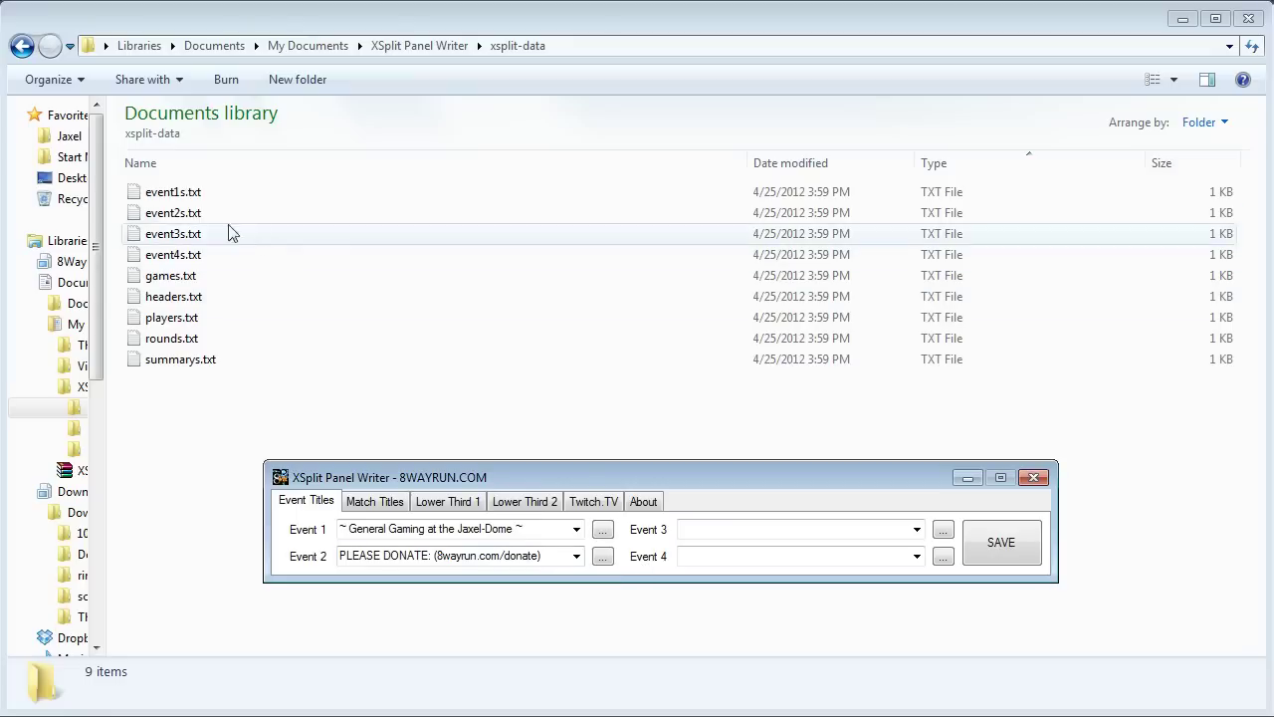
# - Compare the stored name lists for Player 1 and Player 2 in Match Titles
pyautogui.click(366, 506)
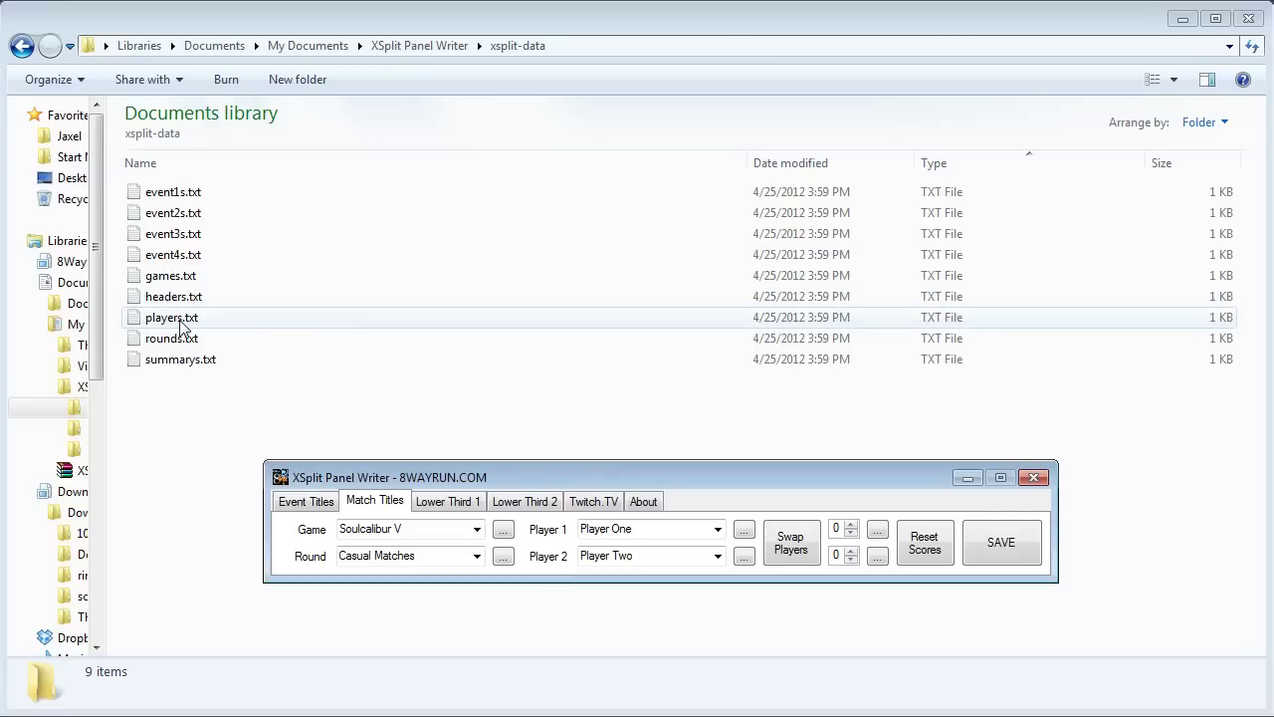
pyautogui.click(717, 529)
pyautogui.click(550, 555)
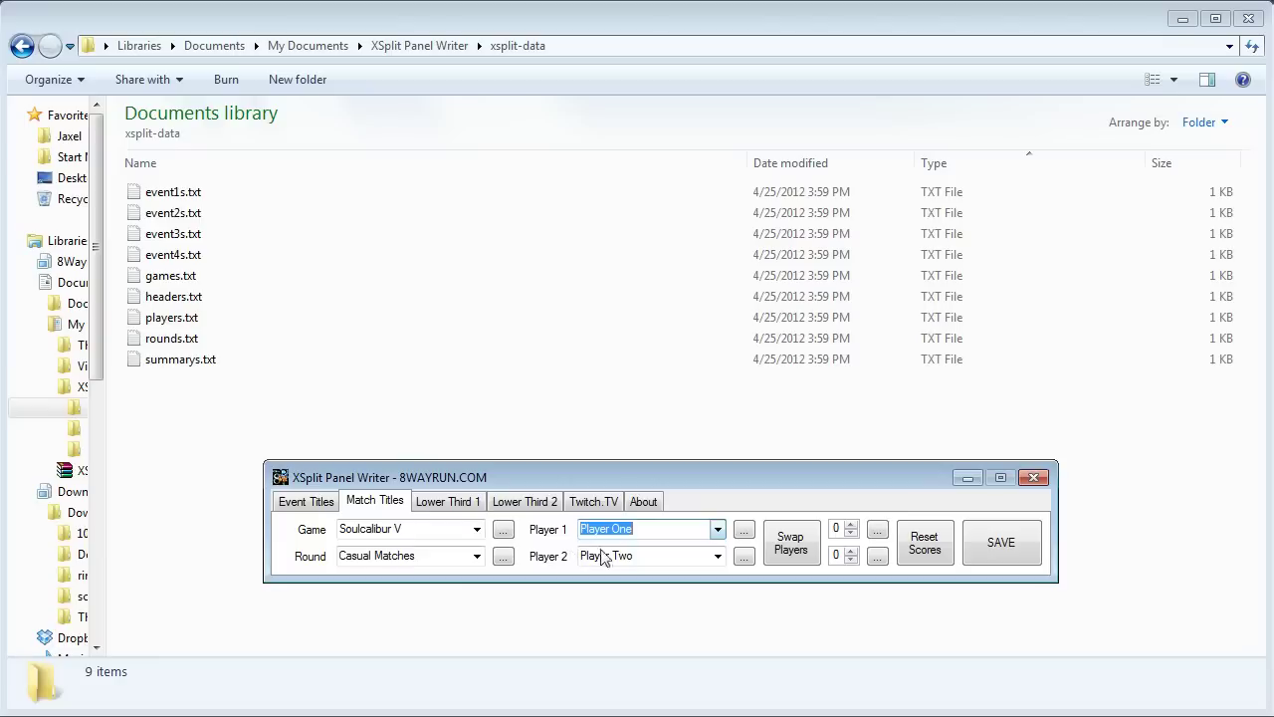
pyautogui.click(717, 555)
pyautogui.click(542, 548)
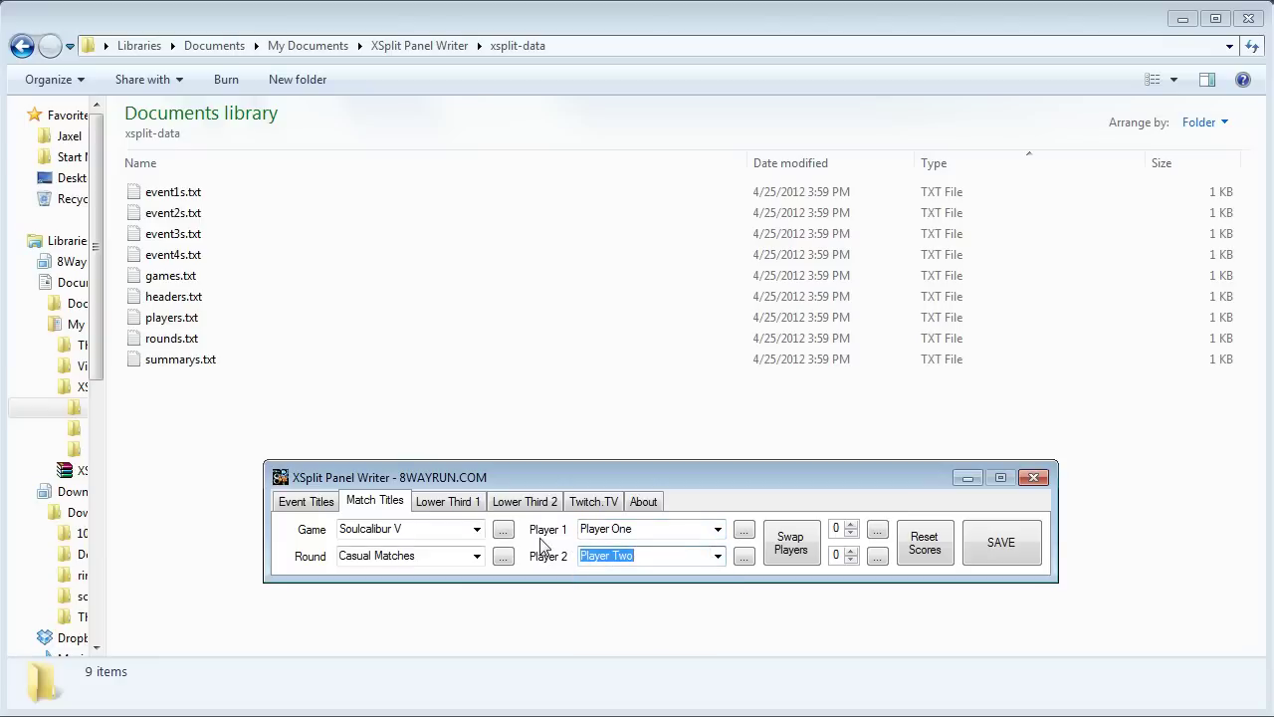
# - Swap Player 1 and Player 2 back and forth, leaving Player Two in the first slot
pyautogui.click(786, 549)
pyautogui.click(789, 552)
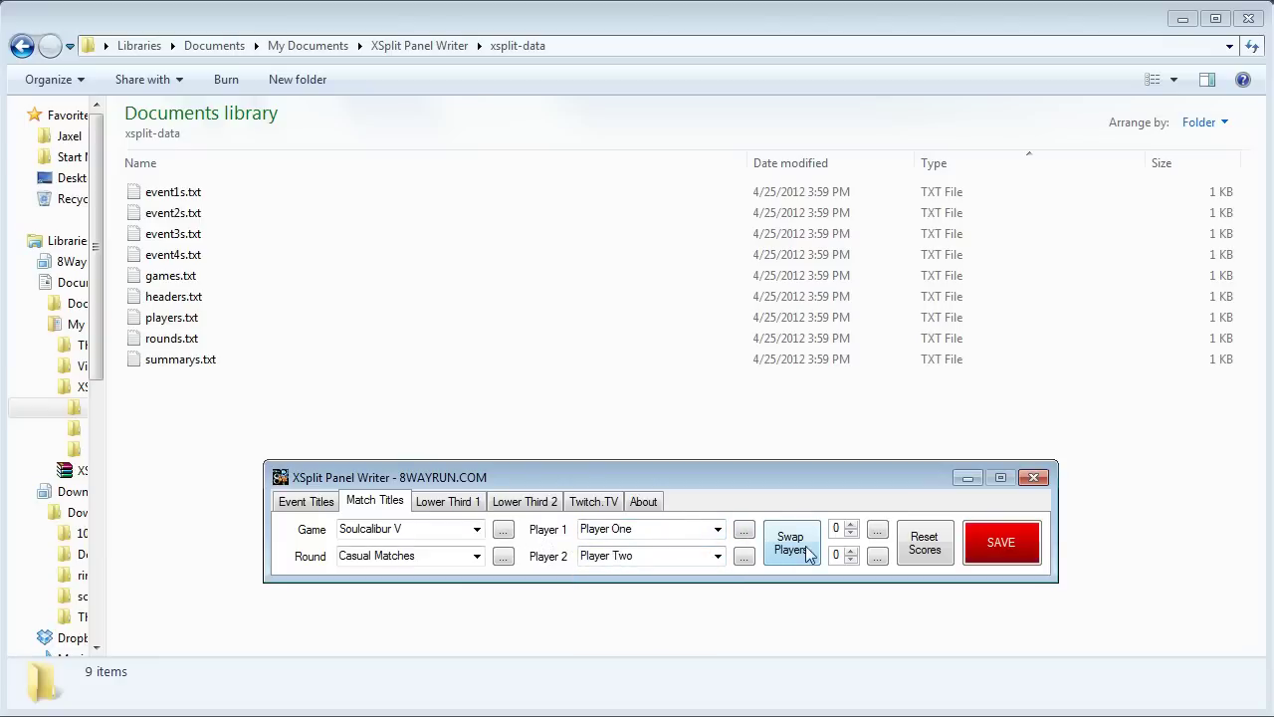
pyautogui.click(810, 555)
# - Raise the first player's score and swap the players several times, ending with Player One first
pyautogui.click(850, 524)
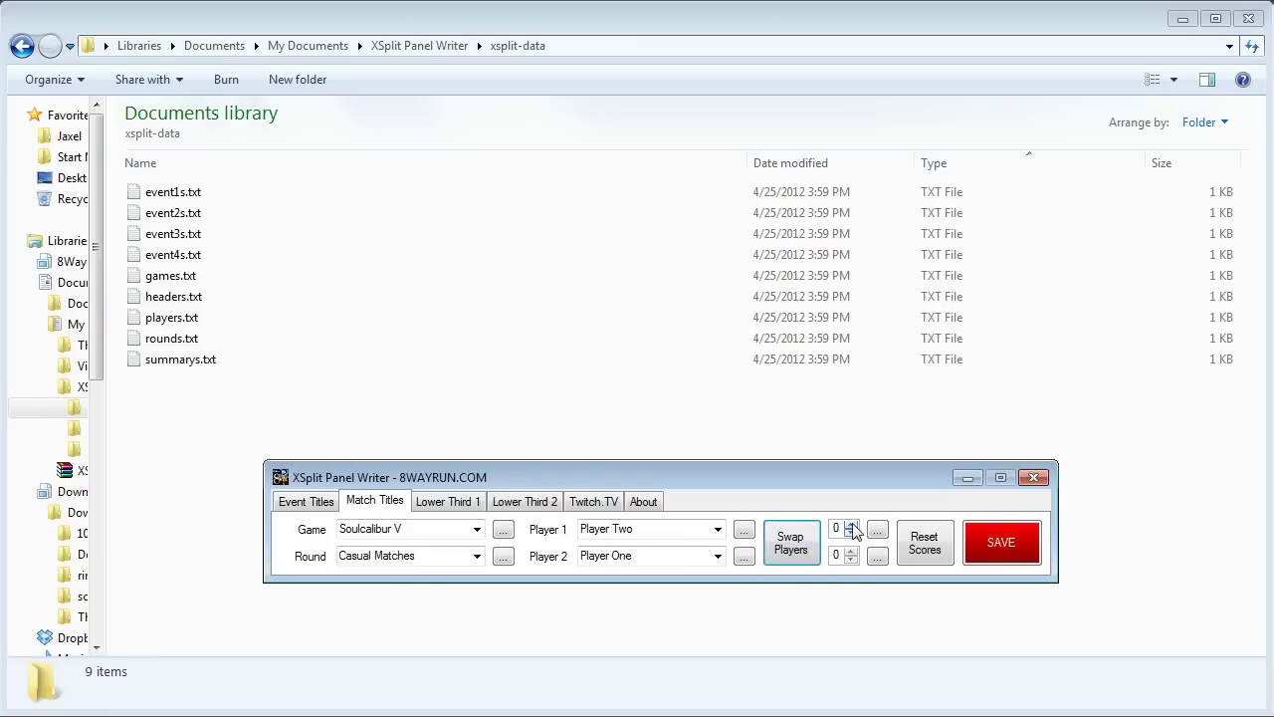
pyautogui.click(850, 525)
pyautogui.click(796, 550)
pyautogui.click(795, 553)
pyautogui.click(797, 553)
# - Reset both players' scores and save the match titles
pyautogui.click(936, 554)
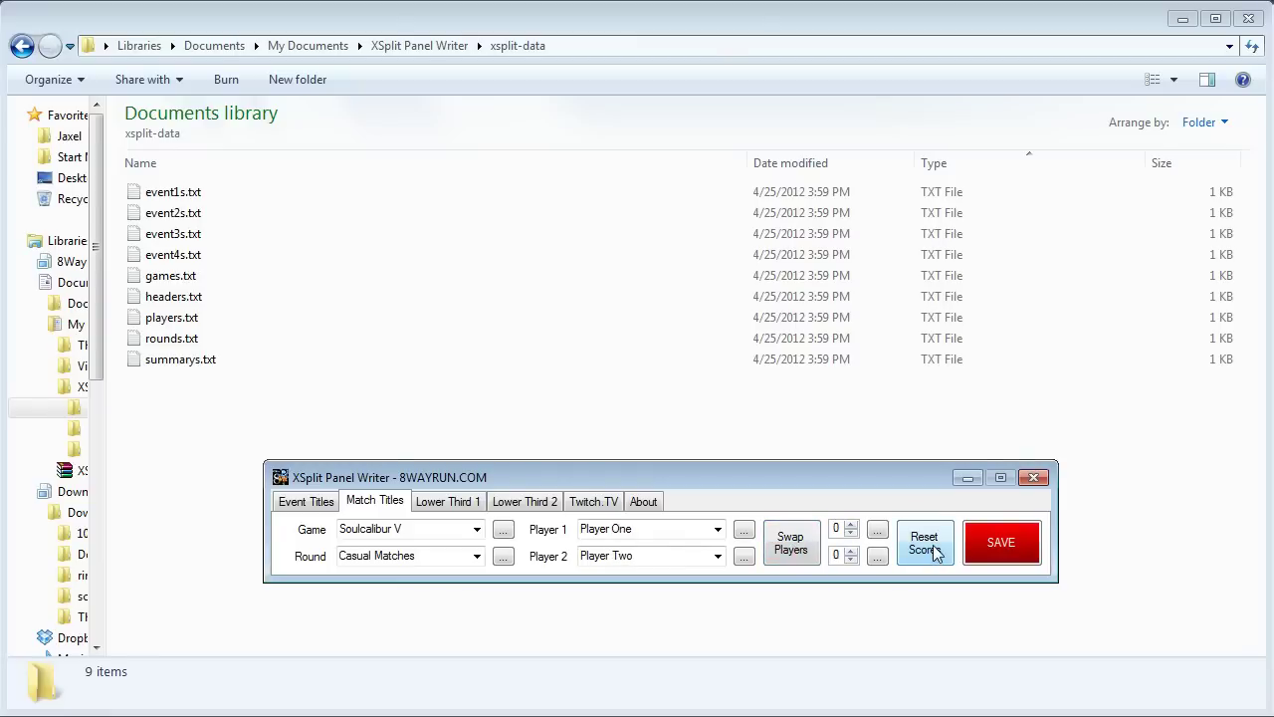
pyautogui.click(1005, 539)
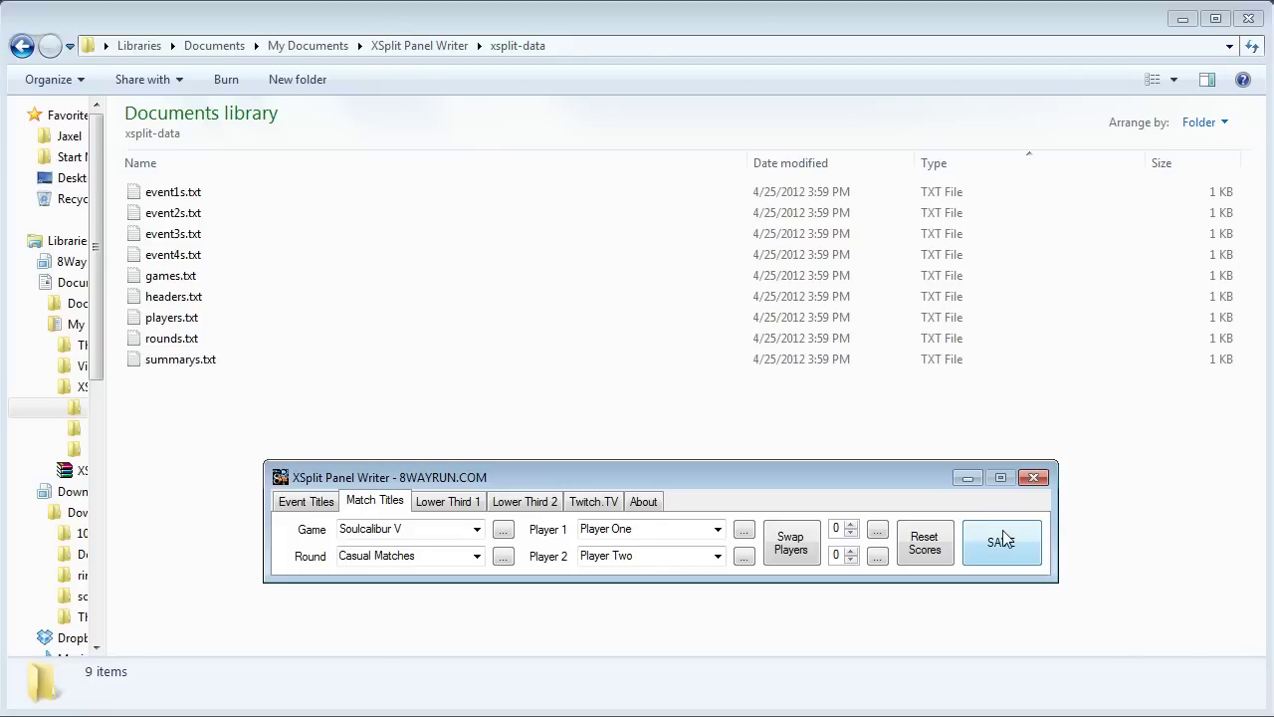
# - Save the event titles and open the xsplit-output folder
pyautogui.click(324, 504)
pyautogui.click(1005, 550)
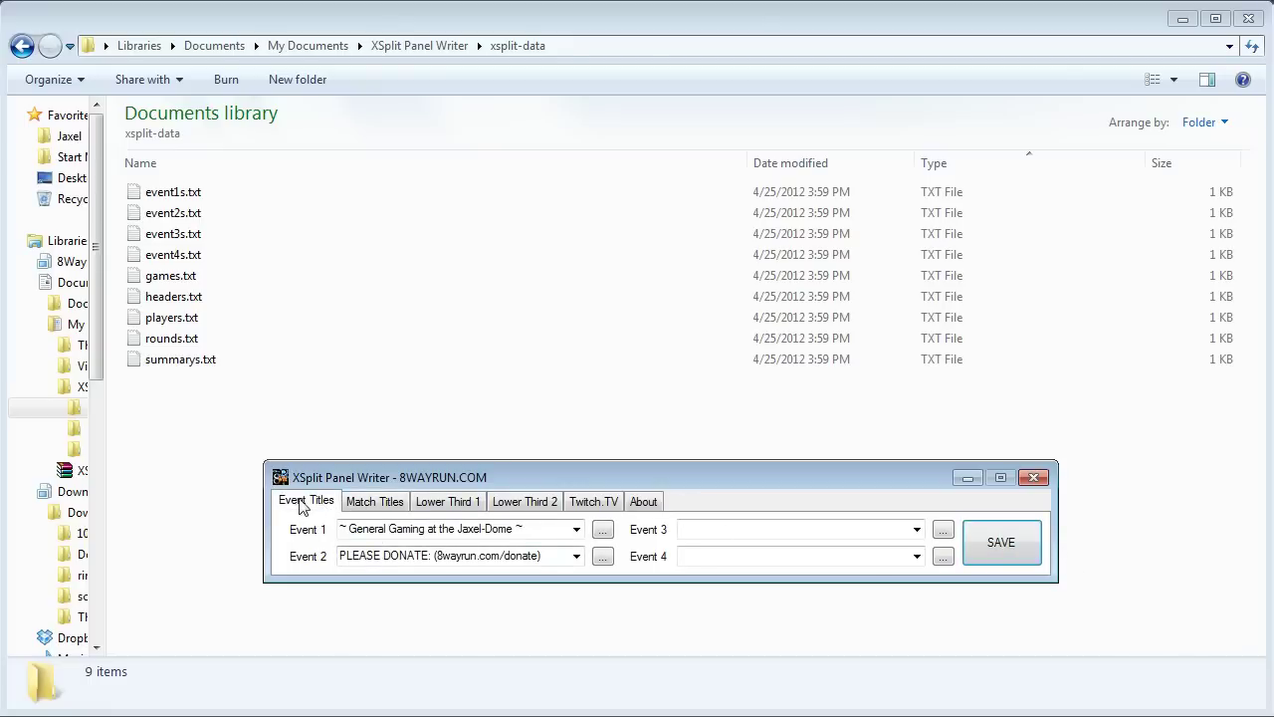
pyautogui.click(75, 449)
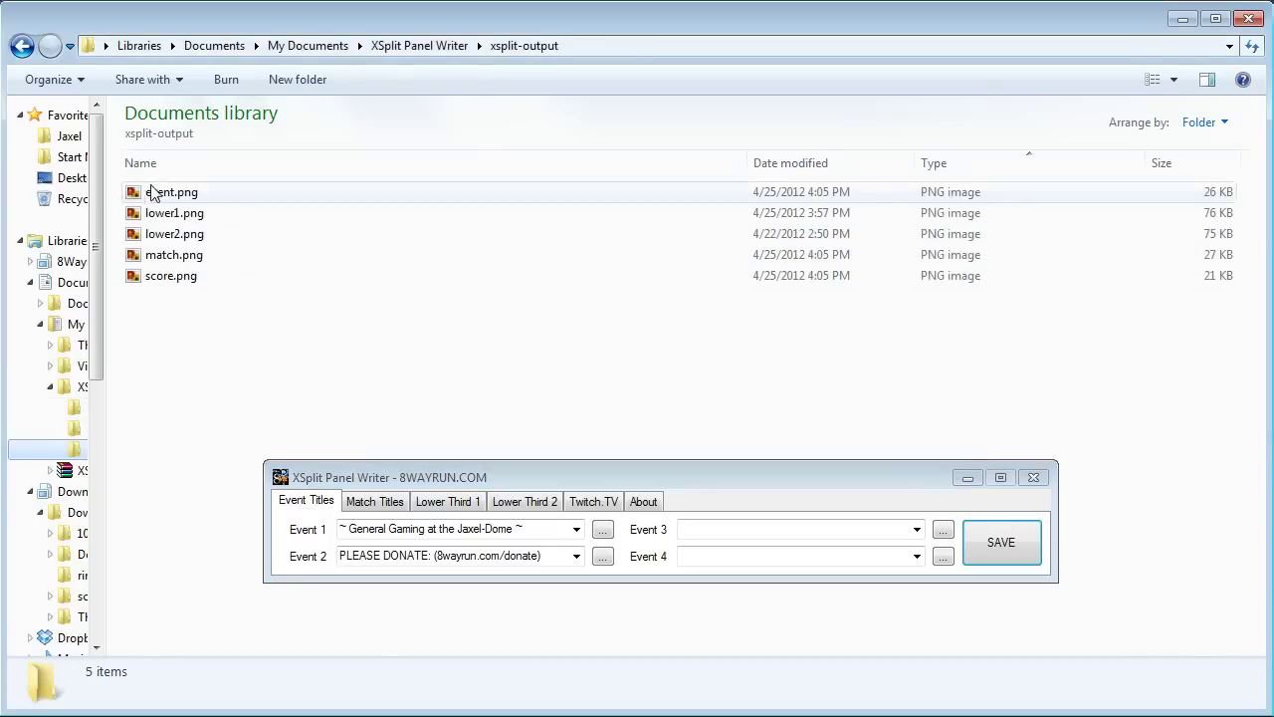
# - Compare the Match Titles, Lower Third 1 and Lower Third 2 panels with the corresponding output images, including match.png and score.png
pyautogui.click(377, 503)
pyautogui.click(463, 503)
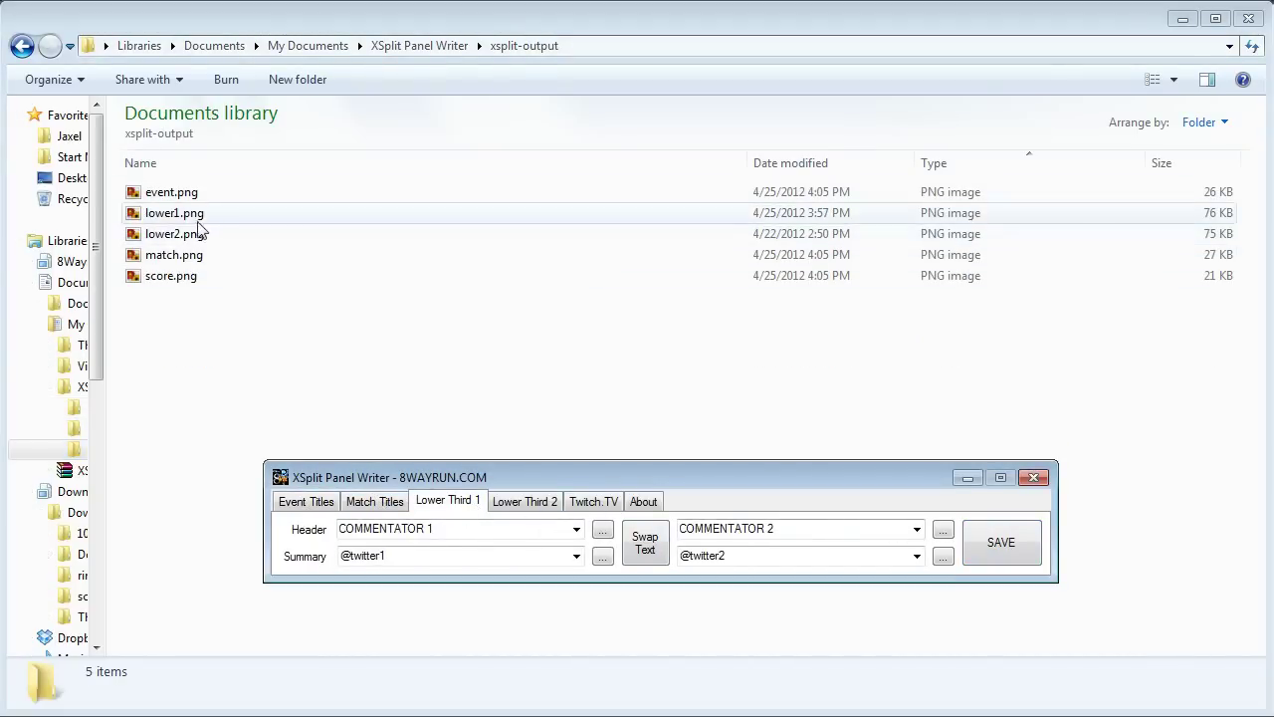
pyautogui.click(510, 505)
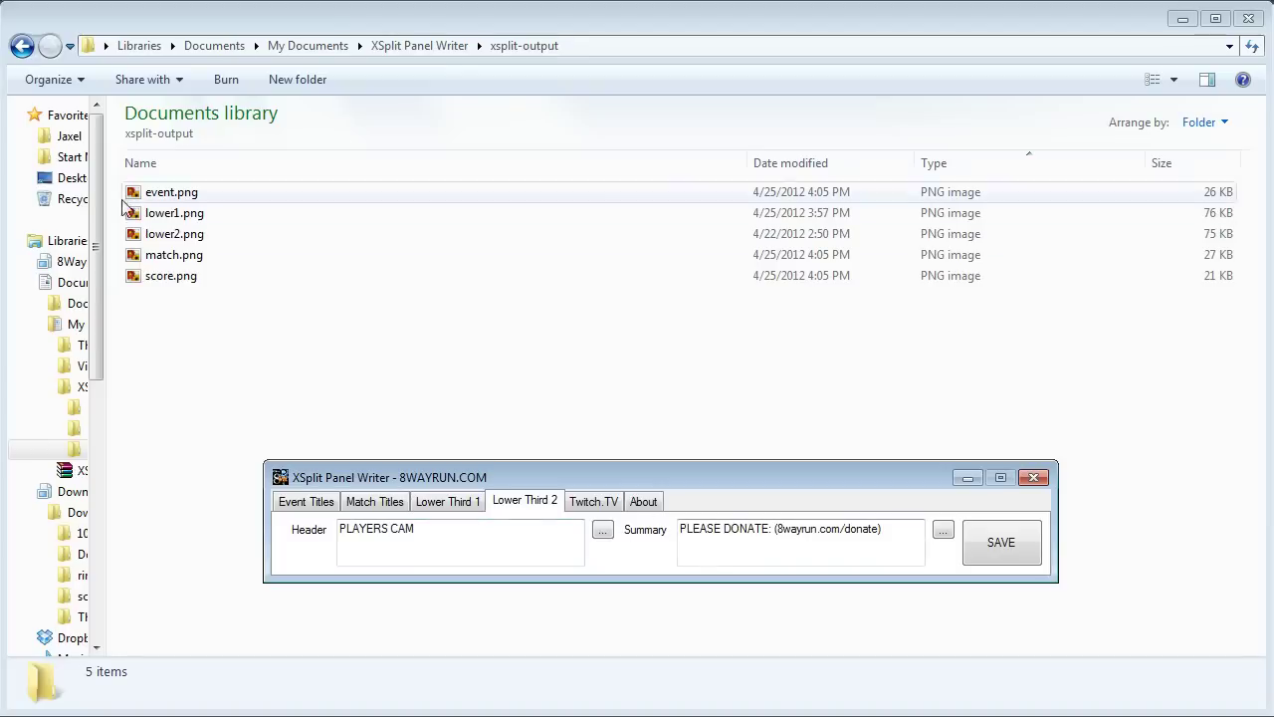
pyautogui.click(376, 503)
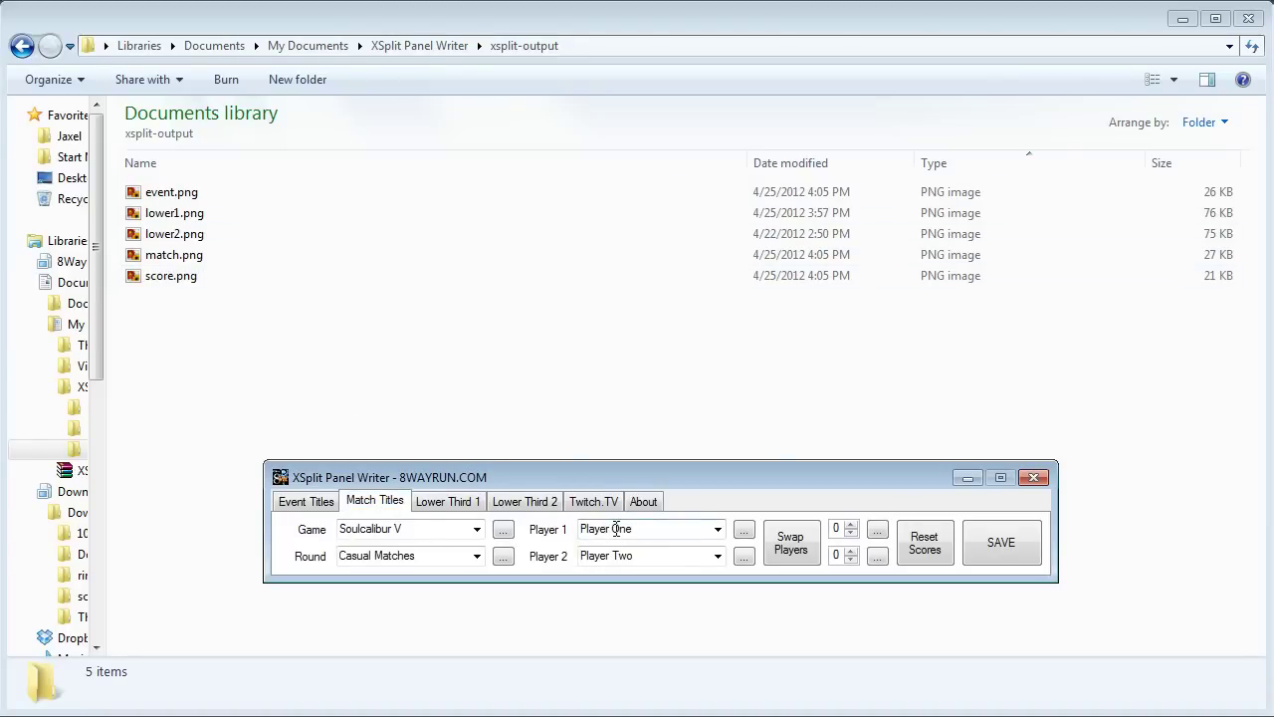
pyautogui.click(239, 261)
pyautogui.click(208, 283)
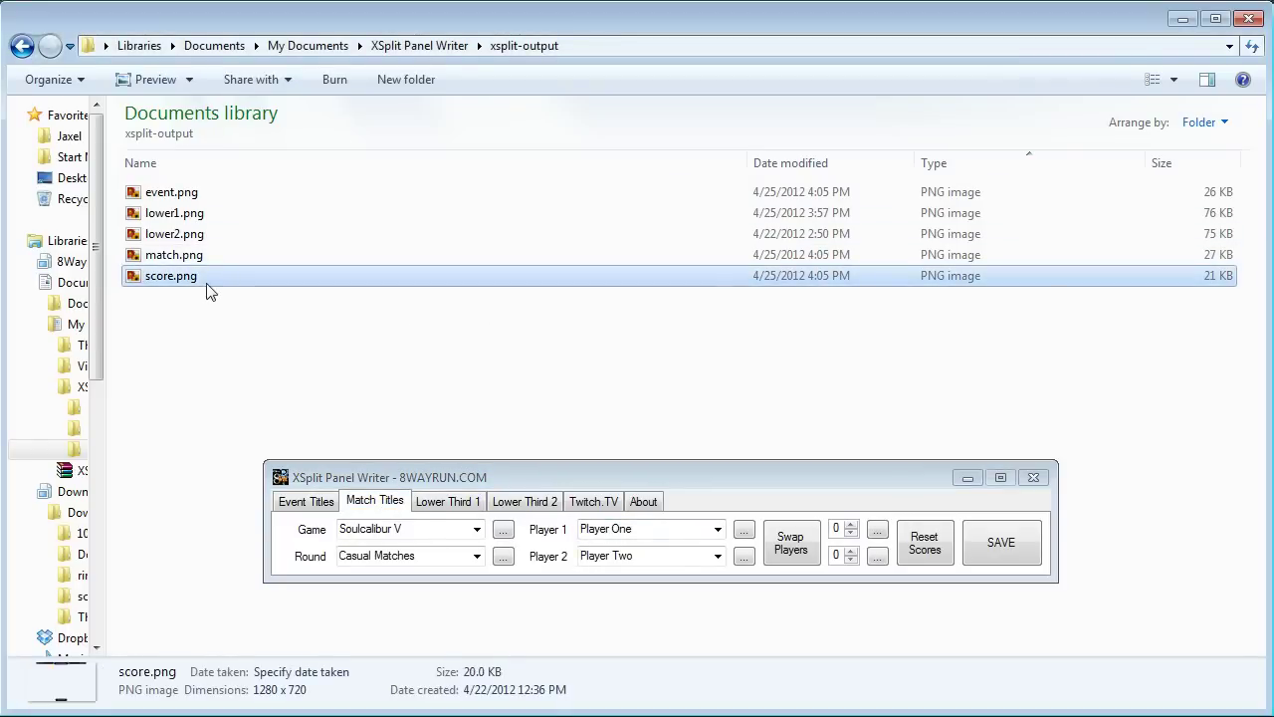
# - Save the match titles, then swap the two players and swap them back so Player One is first
pyautogui.click(1029, 549)
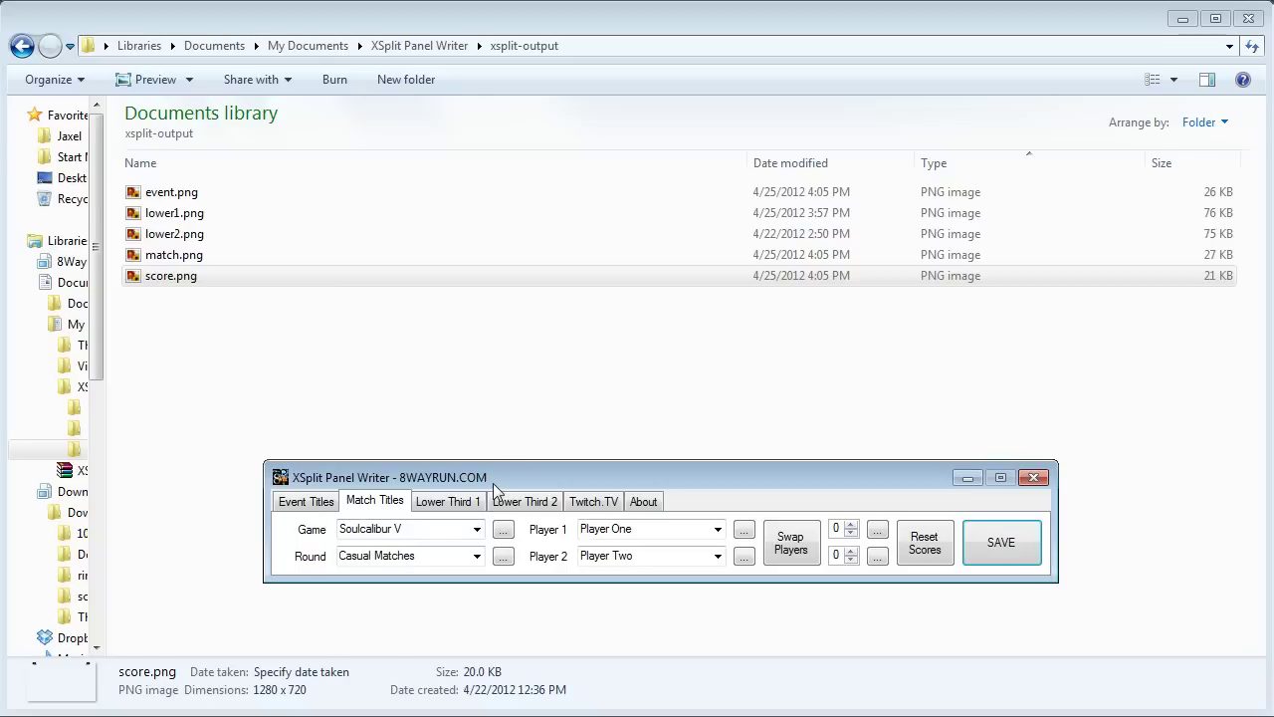
pyautogui.click(787, 551)
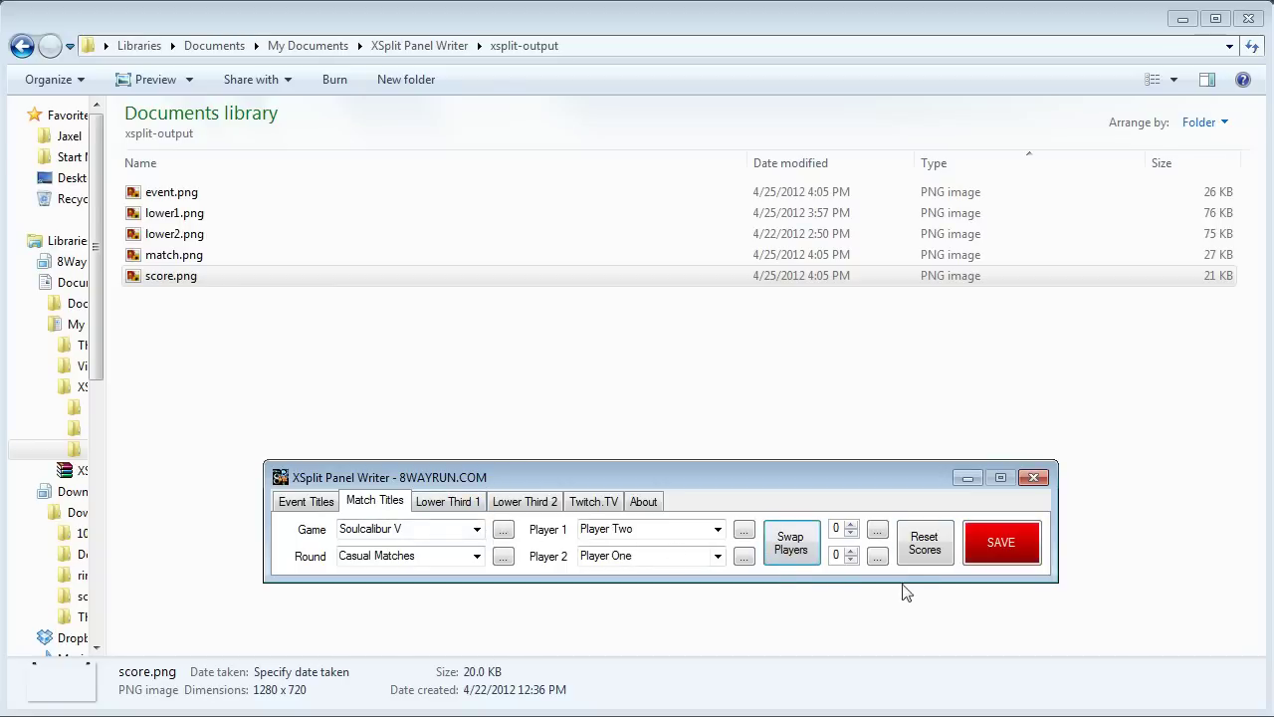
pyautogui.click(803, 550)
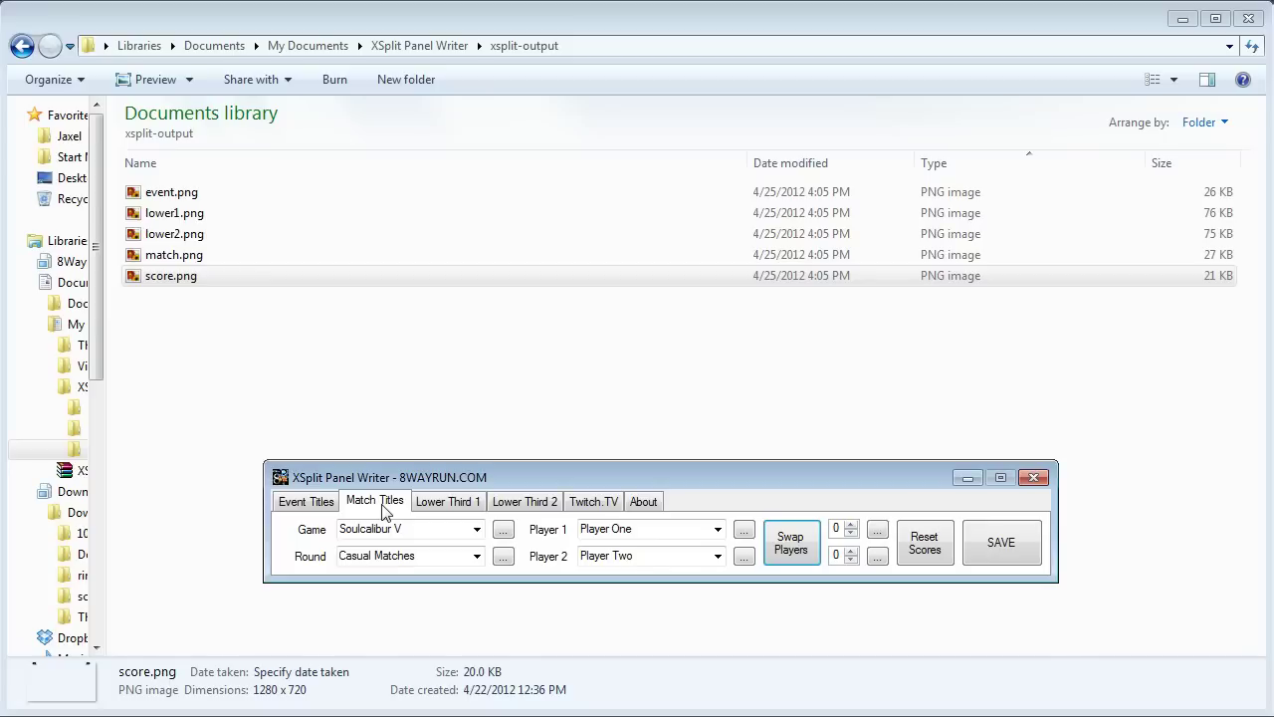
# - Open the source image lower1.png from the xsplit-images folder and show the Lower Third 1 titles beside it
pyautogui.click(75, 431)
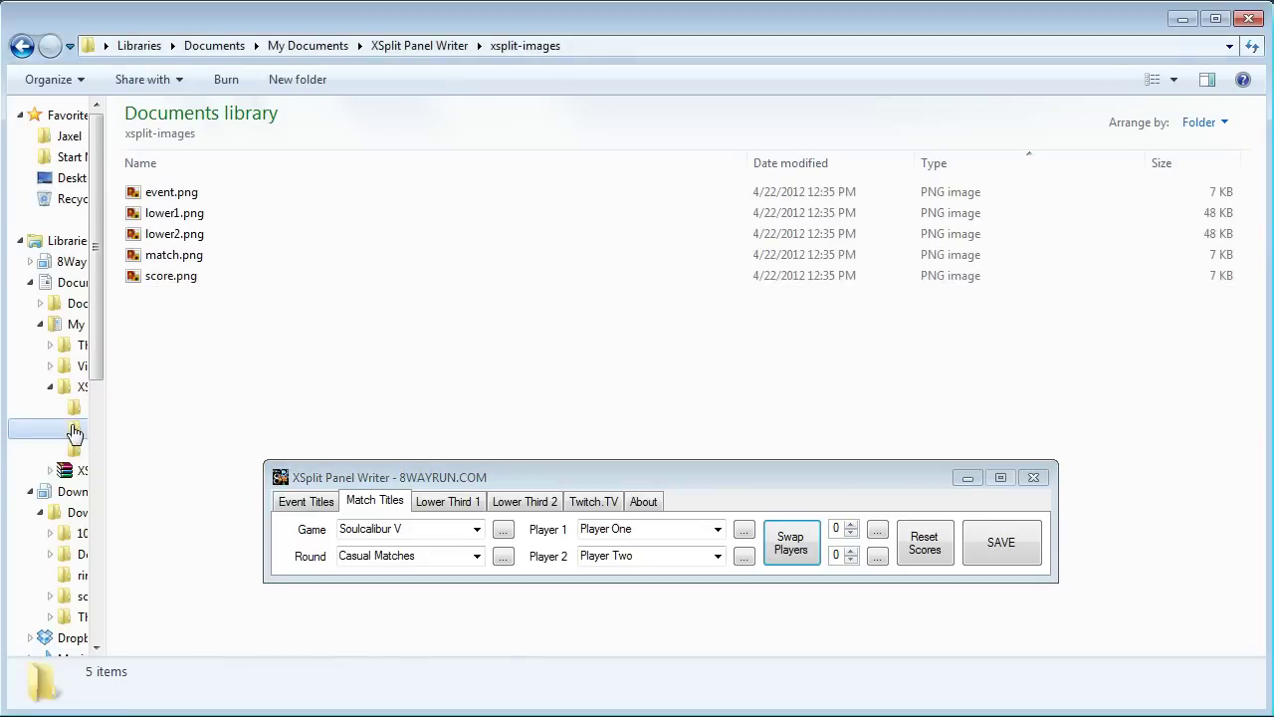
pyautogui.doubleClick(213, 213)
pyautogui.moveTo(503, 476); pyautogui.dragTo(498, 358)
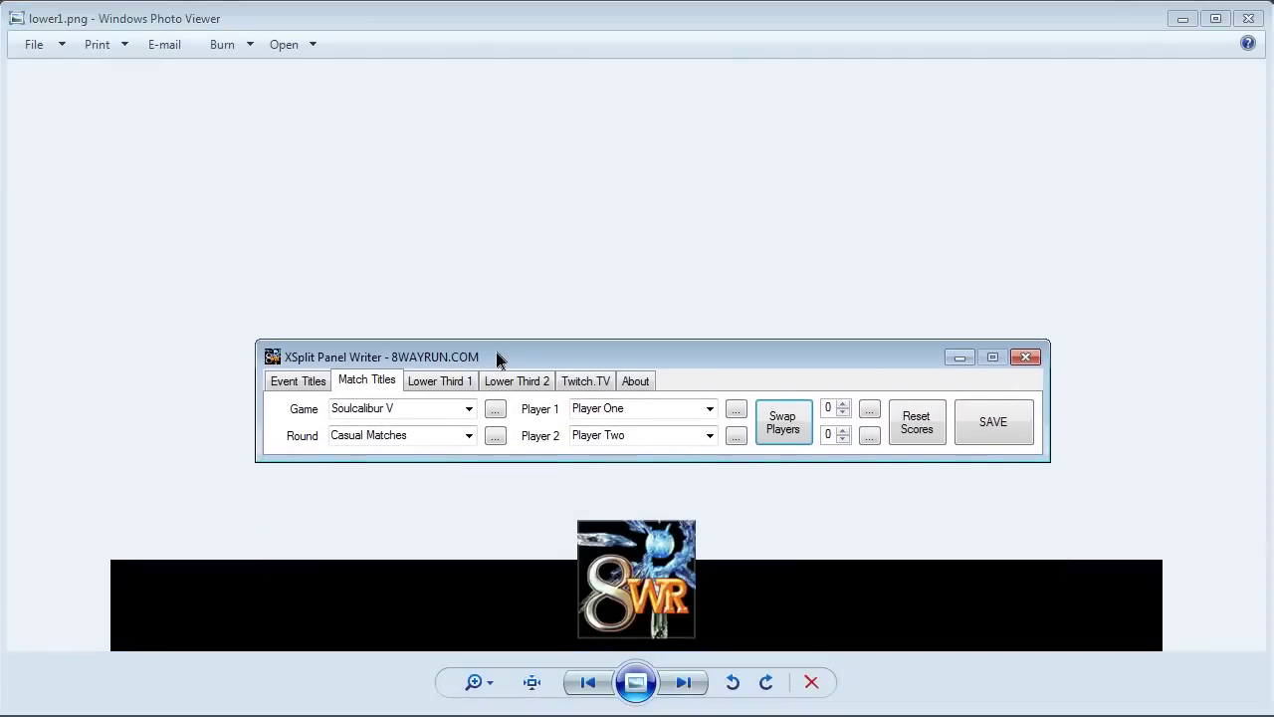
pyautogui.click(444, 384)
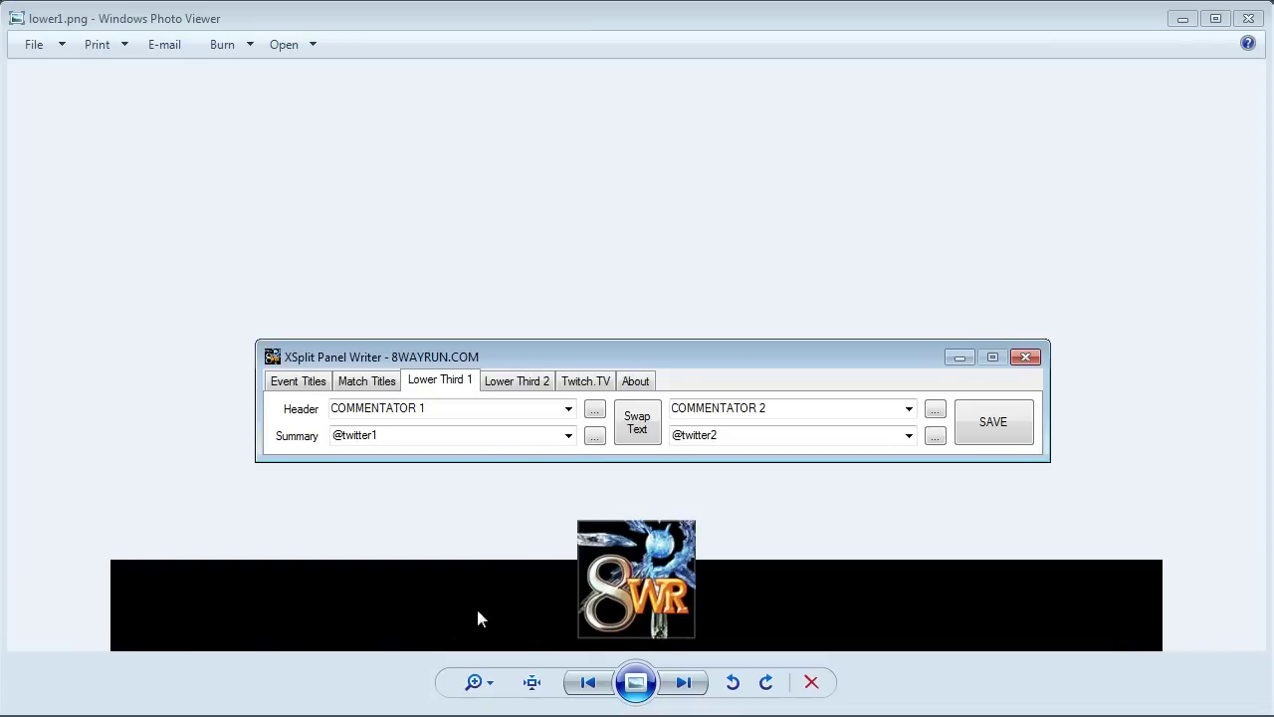
# - Review the image source paths in the settings, save the dialog and return to Lower Third 1
pyautogui.click(647, 386)
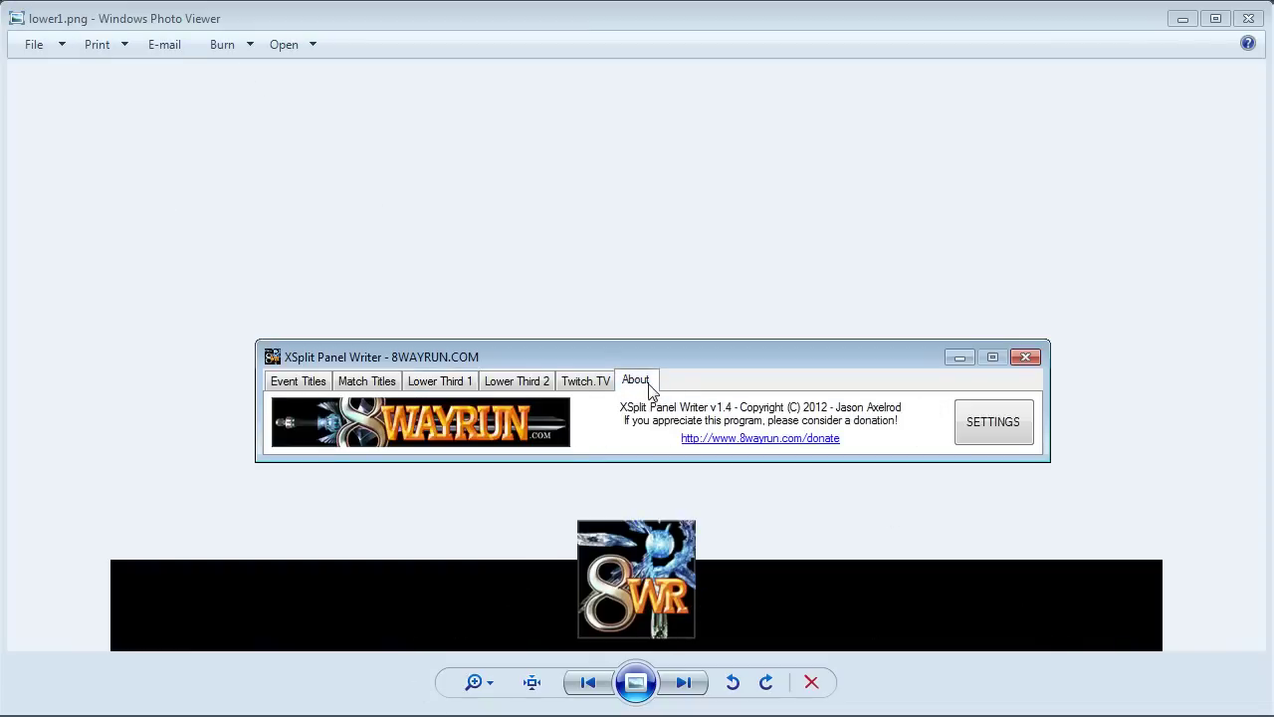
pyautogui.click(999, 433)
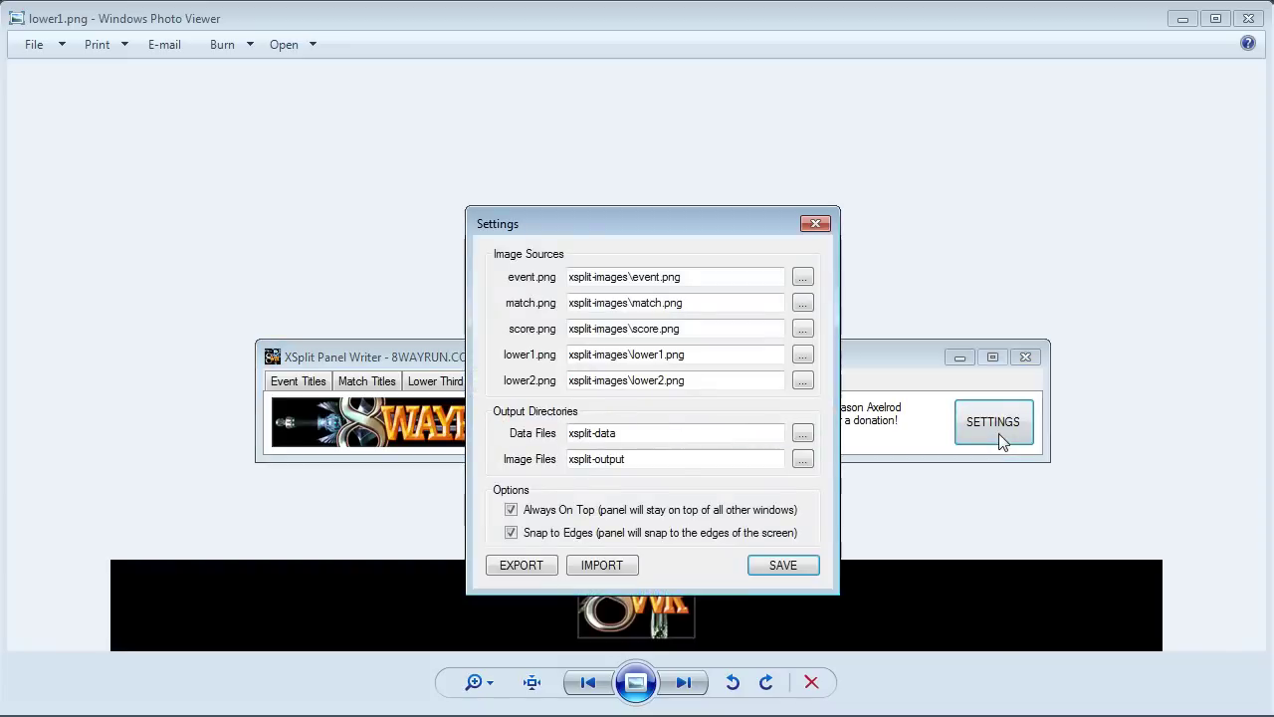
pyautogui.moveTo(662, 225); pyautogui.dragTo(672, 131)
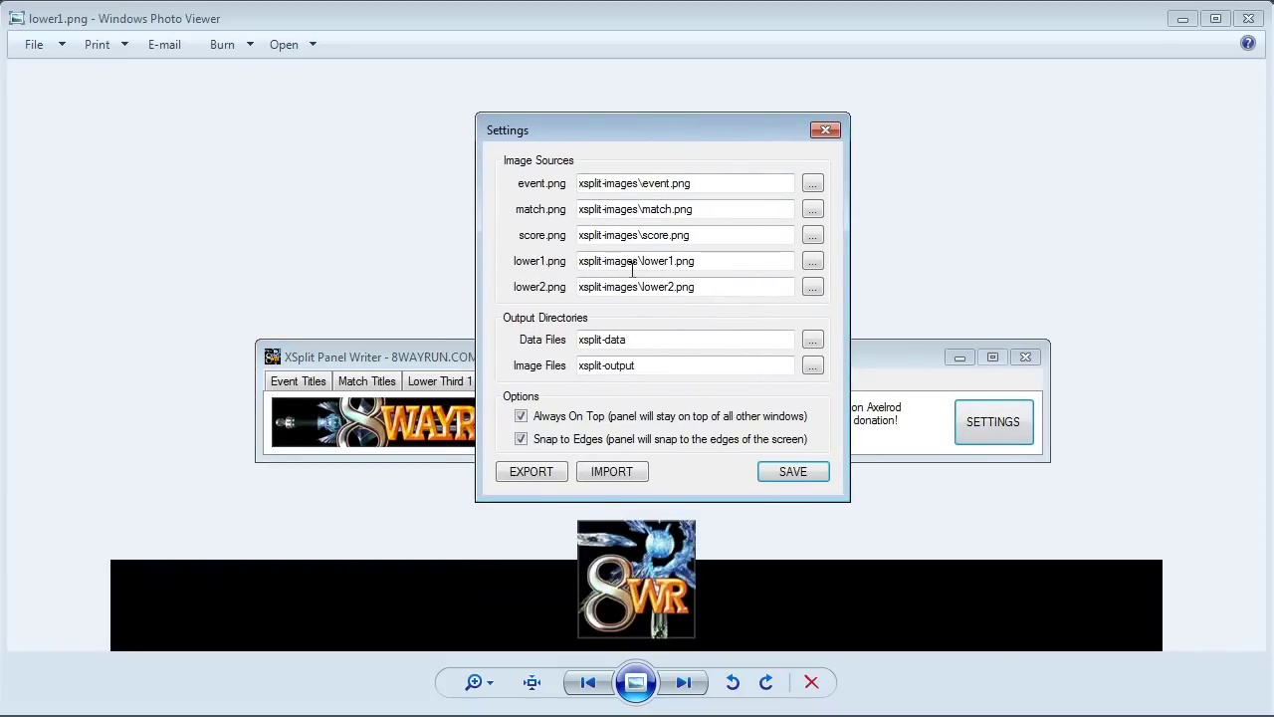
pyautogui.click(802, 475)
pyautogui.click(446, 384)
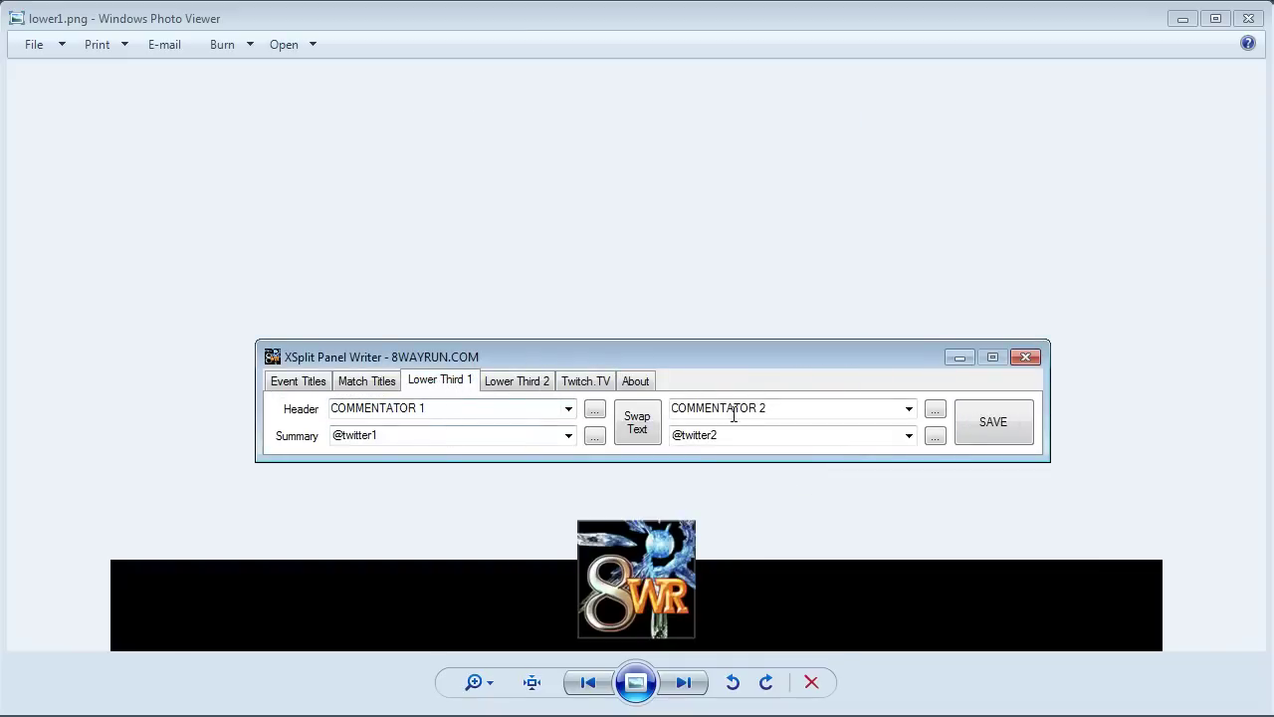
# - Review the output directories in the settings, highlight the Image Files directory and save the dialog
pyautogui.click(635, 383)
pyautogui.click(986, 438)
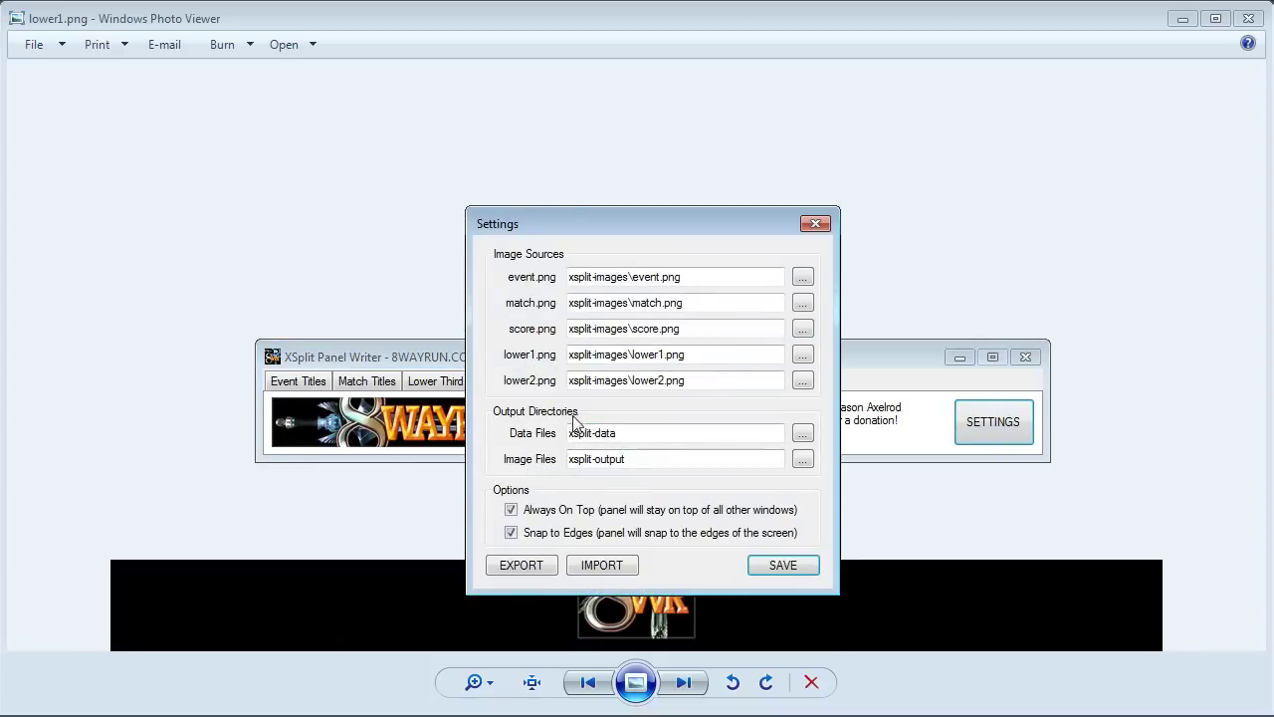
pyautogui.moveTo(569, 459); pyautogui.dragTo(628, 458)
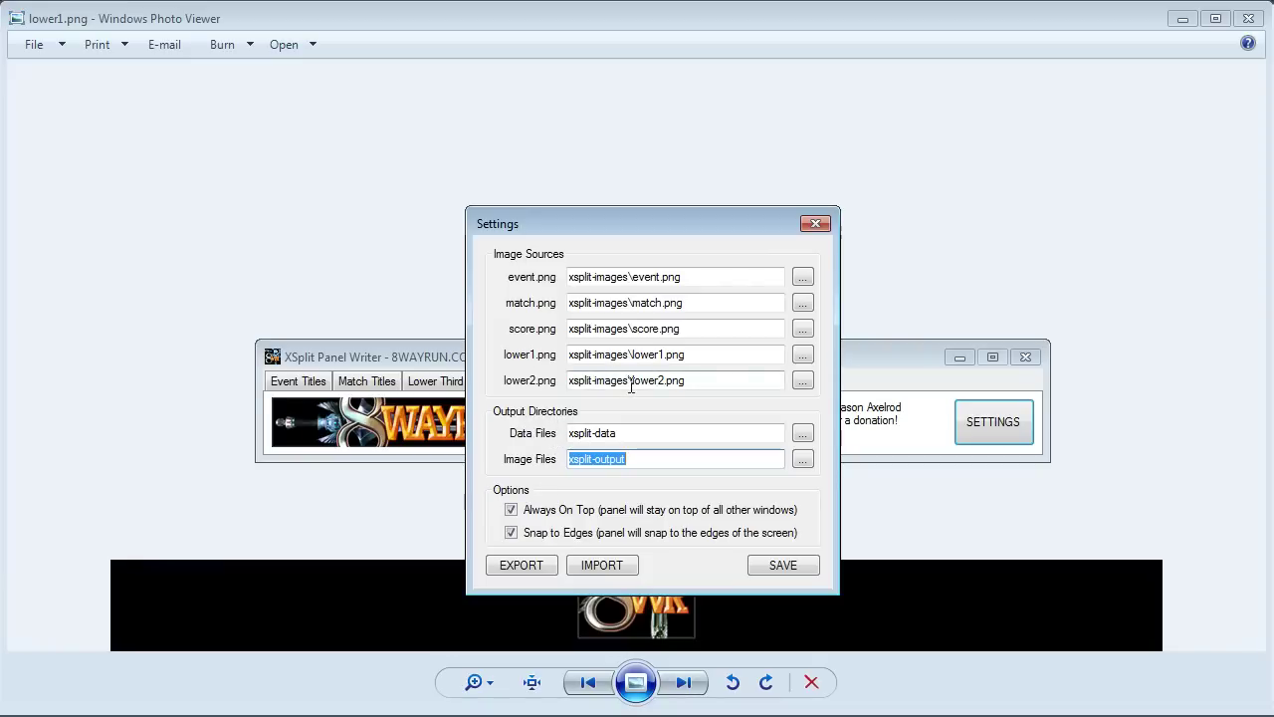
pyautogui.click(785, 564)
# - Swap the commentator texts in Lower Third 1 so COMMENTATOR 2 comes first, and save
pyautogui.click(466, 381)
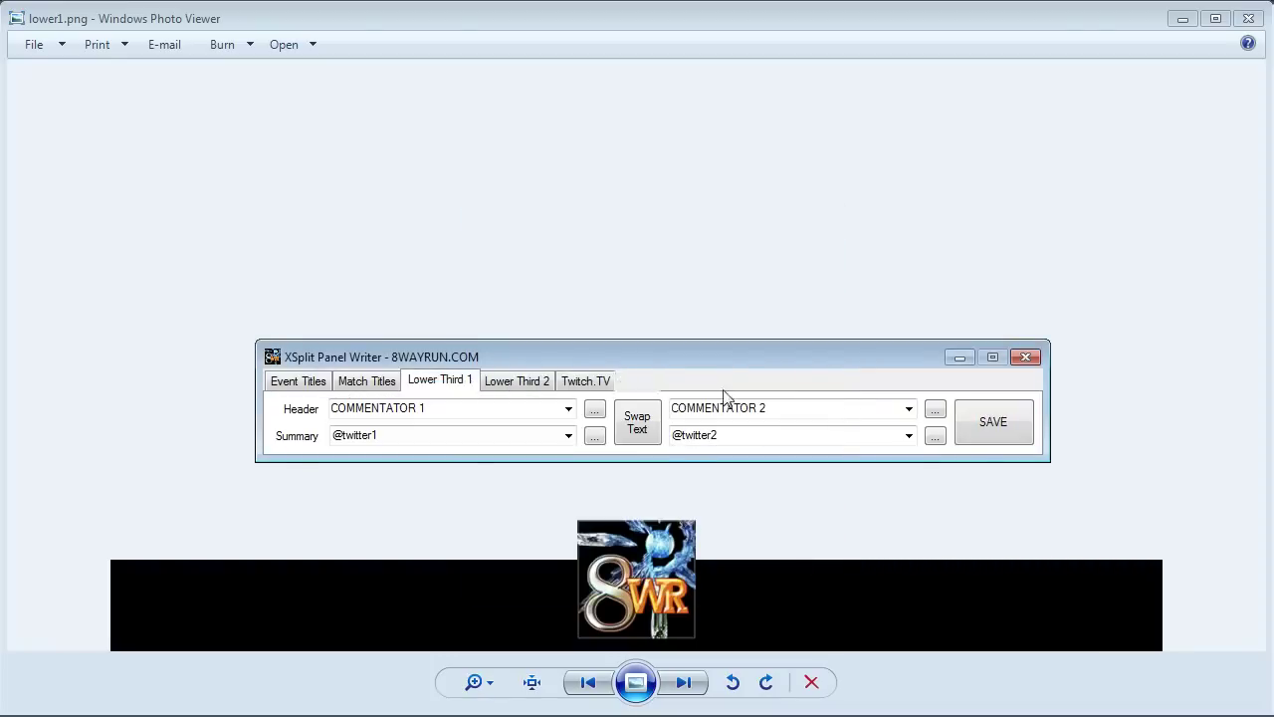
pyautogui.click(655, 424)
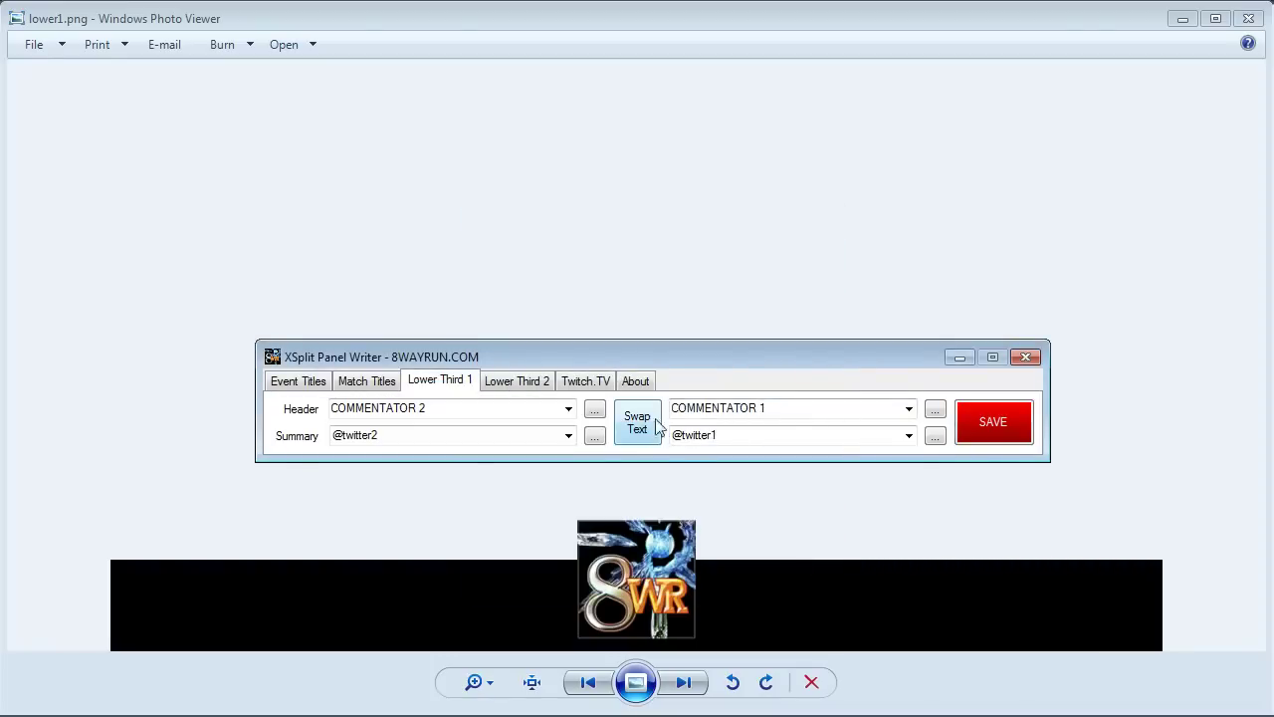
pyautogui.click(990, 434)
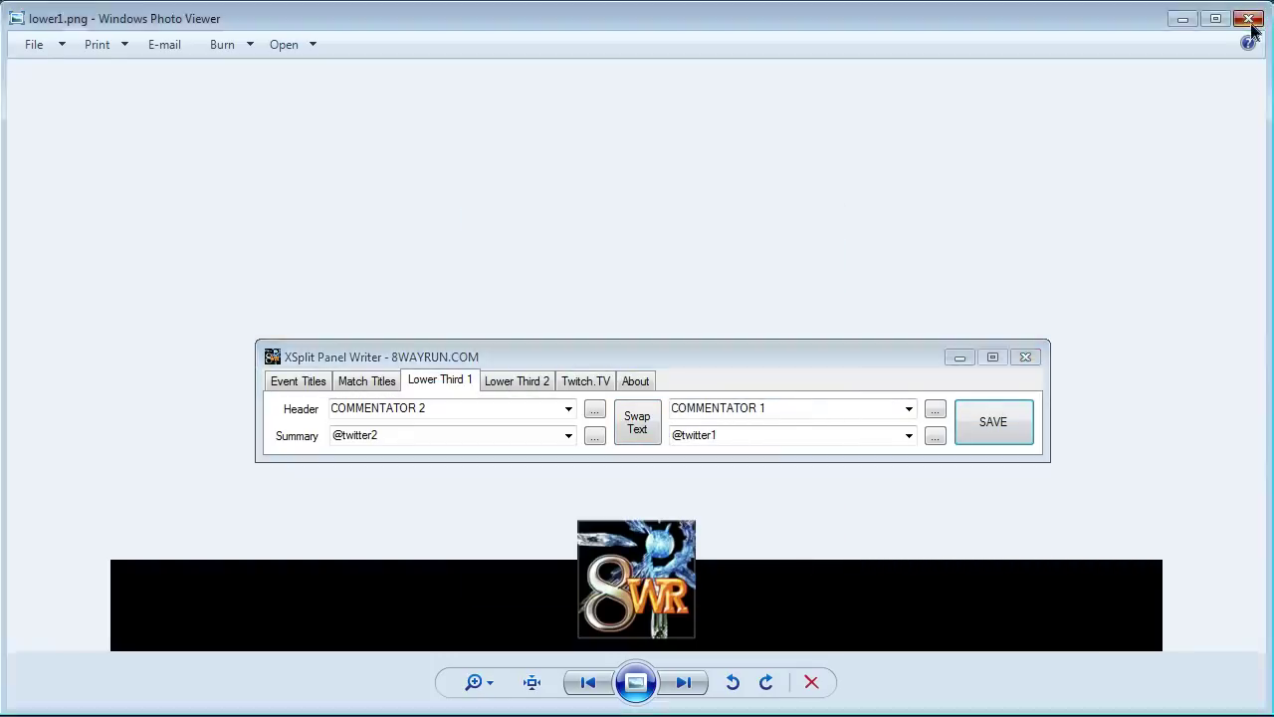
# - Close the source image and view the generated lower1.png from the xsplit-output folder
pyautogui.click(1248, 18)
pyautogui.click(77, 408)
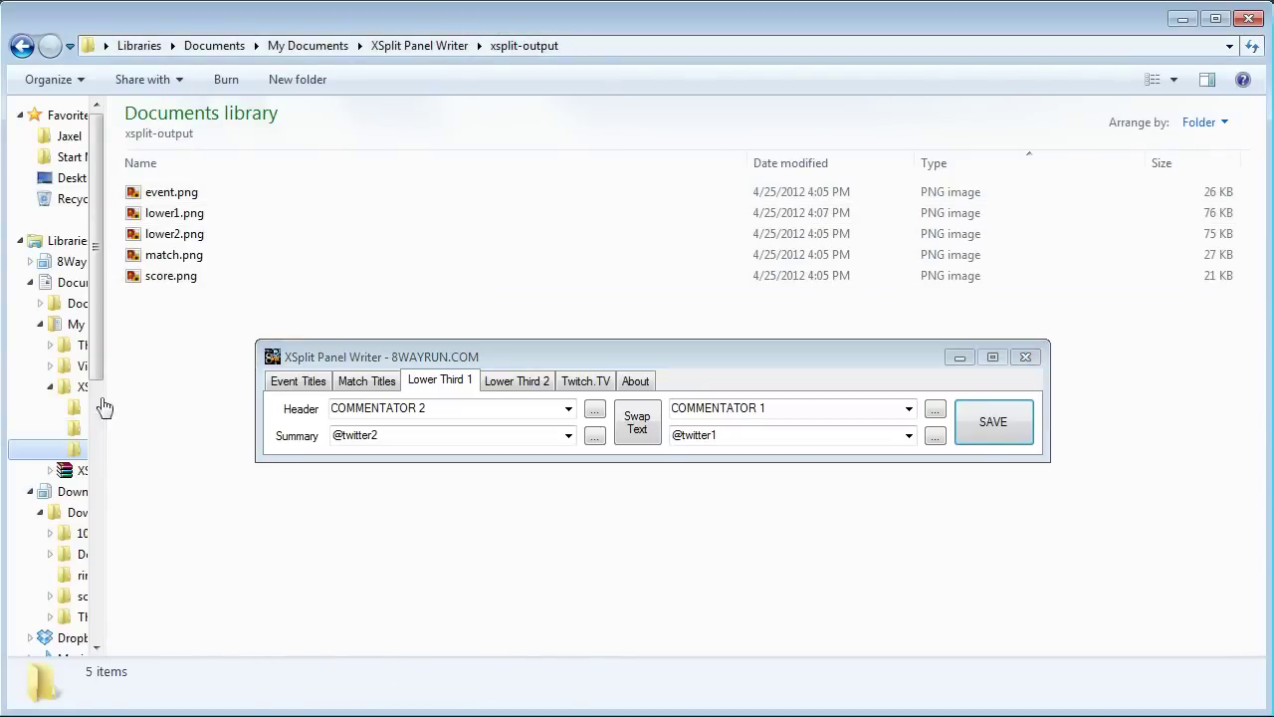
pyautogui.doubleClick(176, 213)
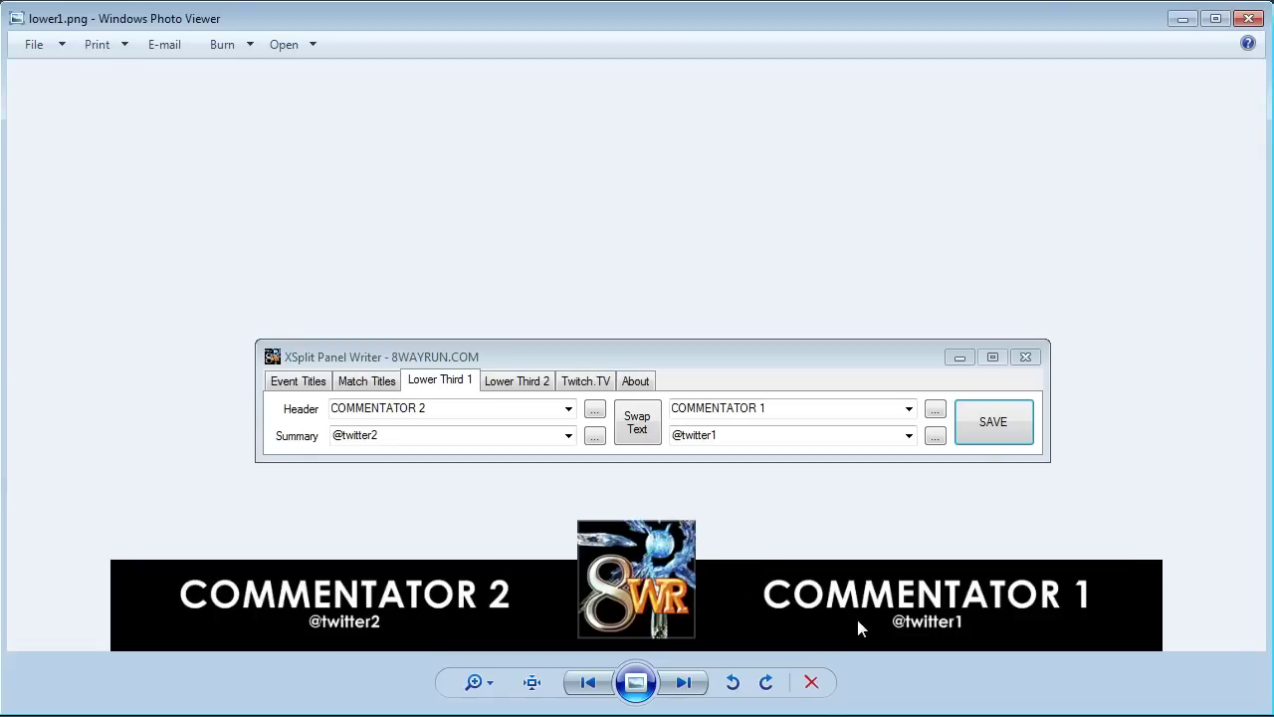
# - Swap the Lower Third 1 texts back so COMMENTATOR 1 comes first, and save
pyautogui.click(637, 422)
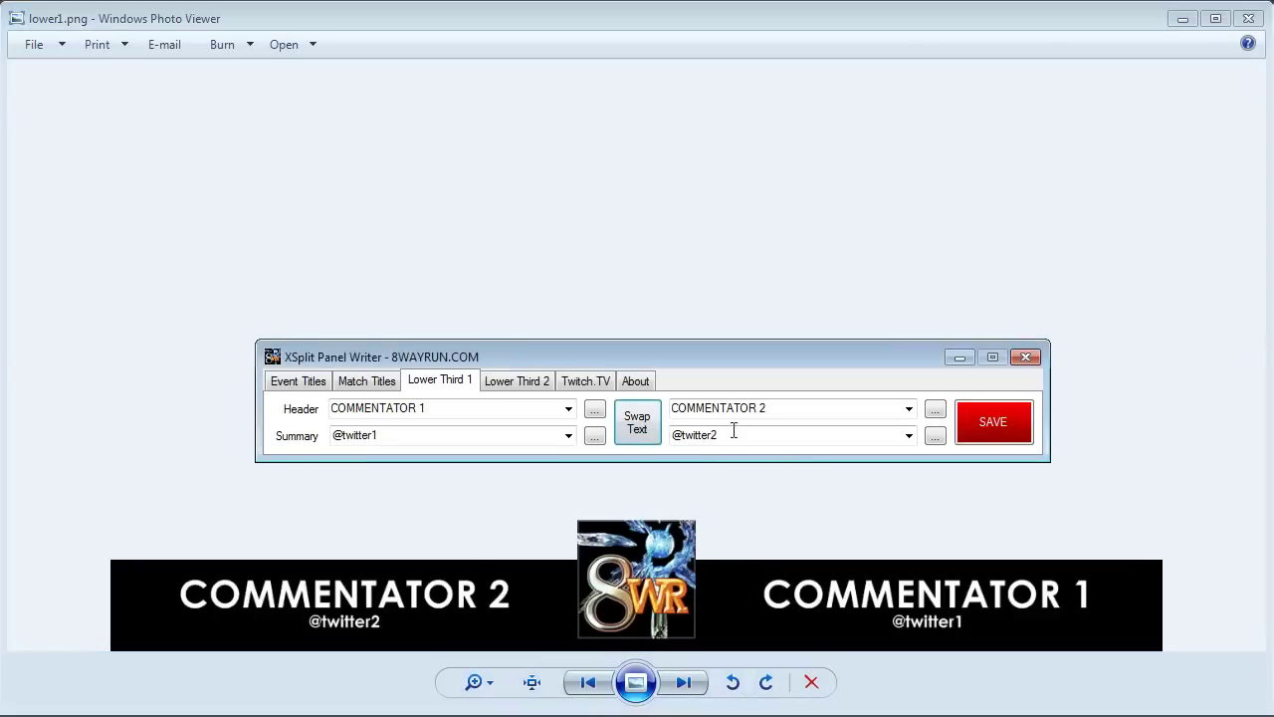
pyautogui.click(991, 423)
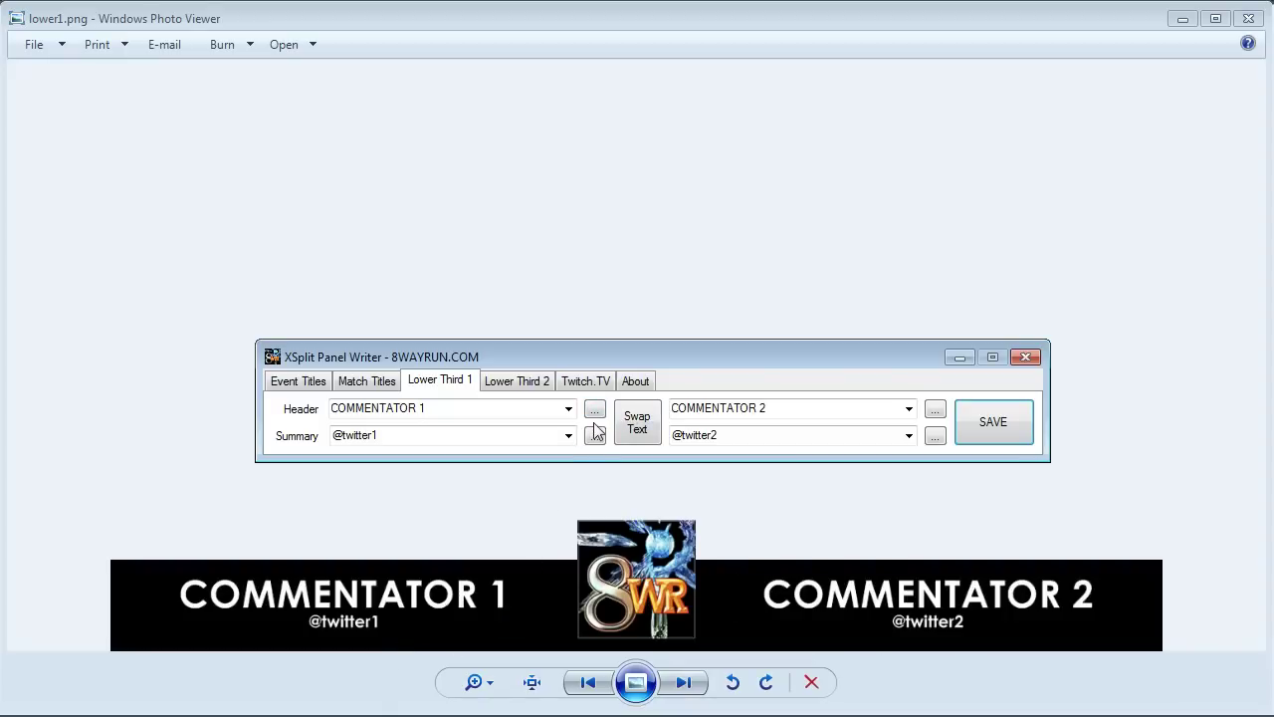
# - Open the text configuration of the COMMENTATOR 1 header in Lower Third 1 and review its style and alignment options
pyautogui.click(355, 386)
pyautogui.click(299, 382)
pyautogui.click(440, 383)
pyautogui.click(593, 410)
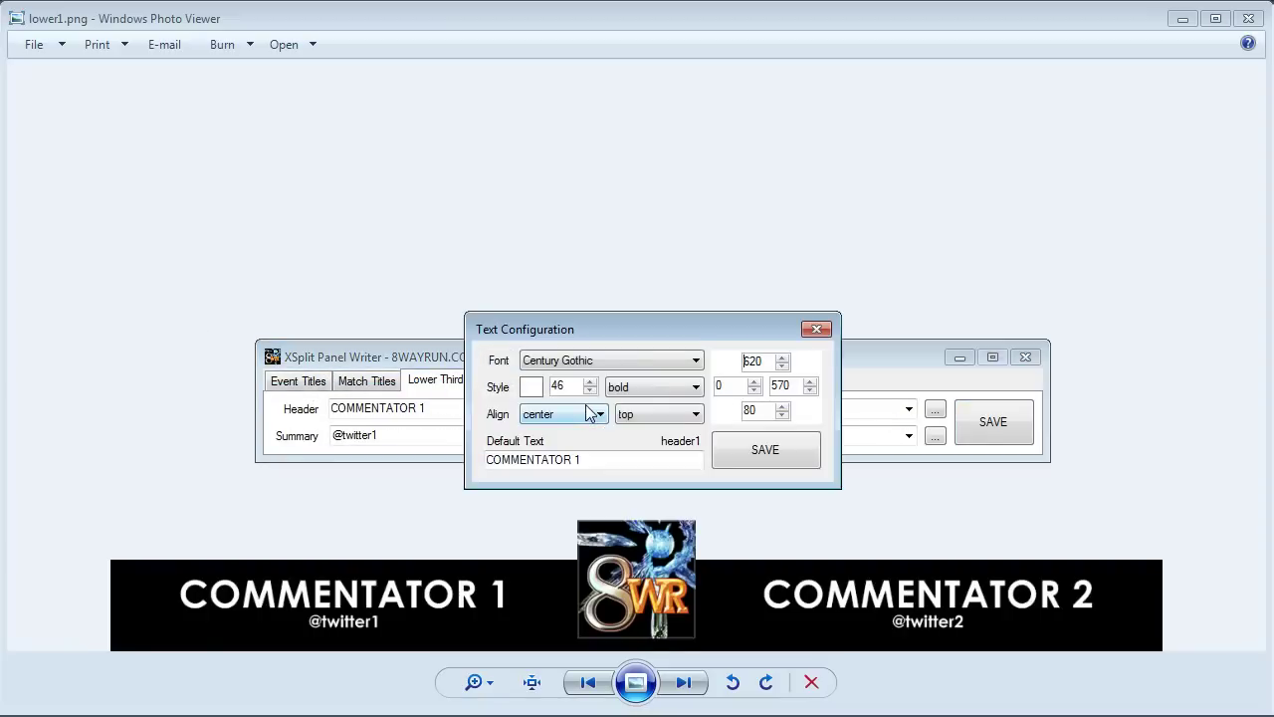
pyautogui.press('Tab')
pyautogui.click(645, 392)
pyautogui.click(563, 419)
pyautogui.click(563, 419)
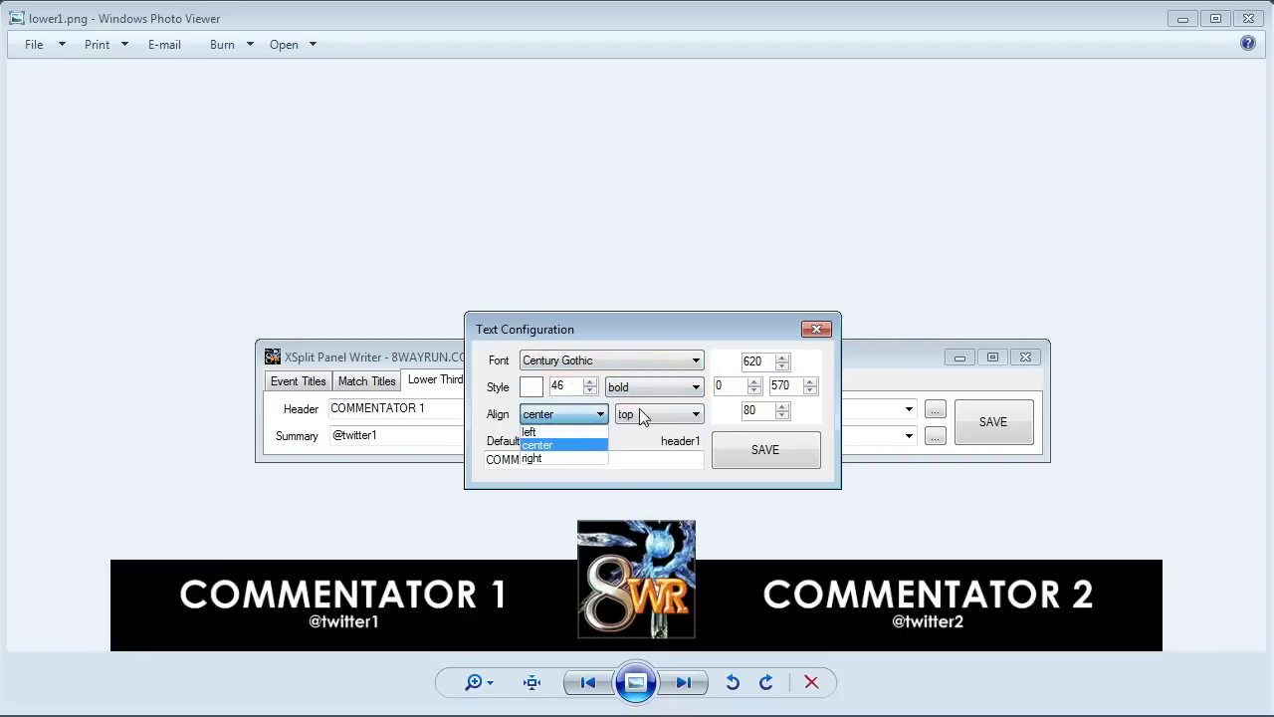
pyautogui.click(646, 410)
pyautogui.click(646, 410)
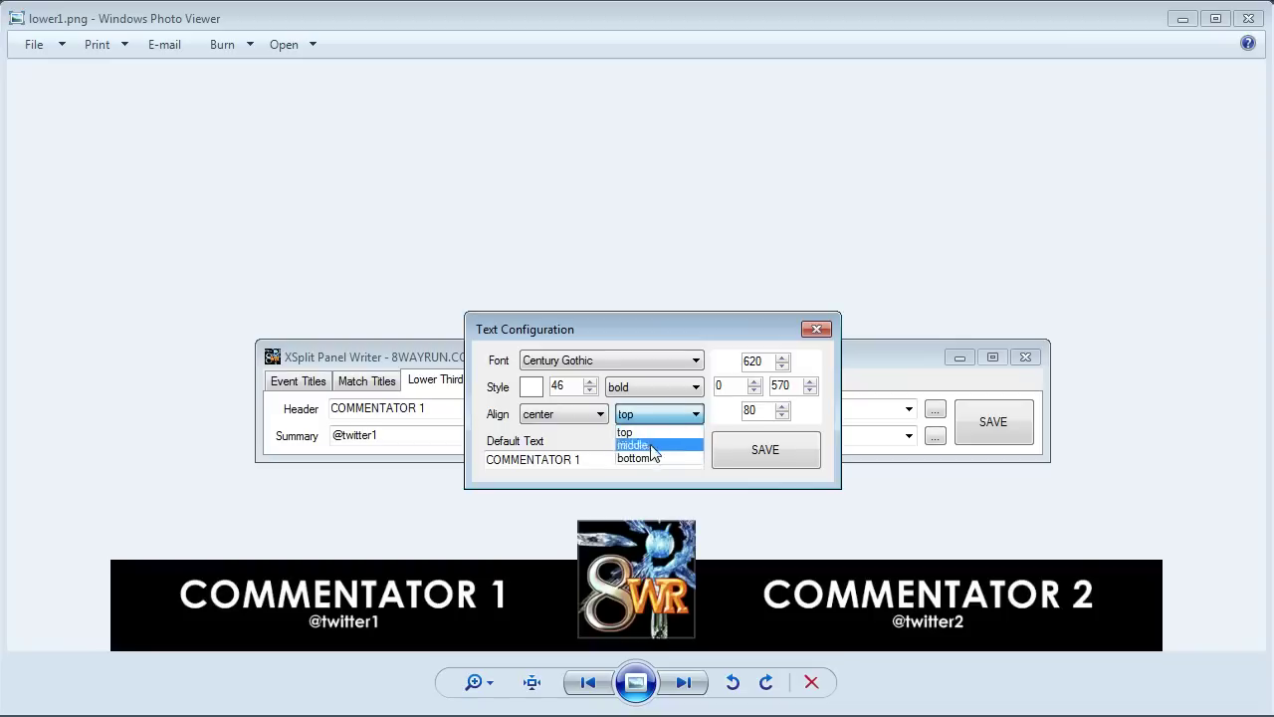
pyautogui.click(530, 450)
# - Set the COMMENTATOR 1 header's text color to orange and its style to strikeout
pyautogui.click(530, 387)
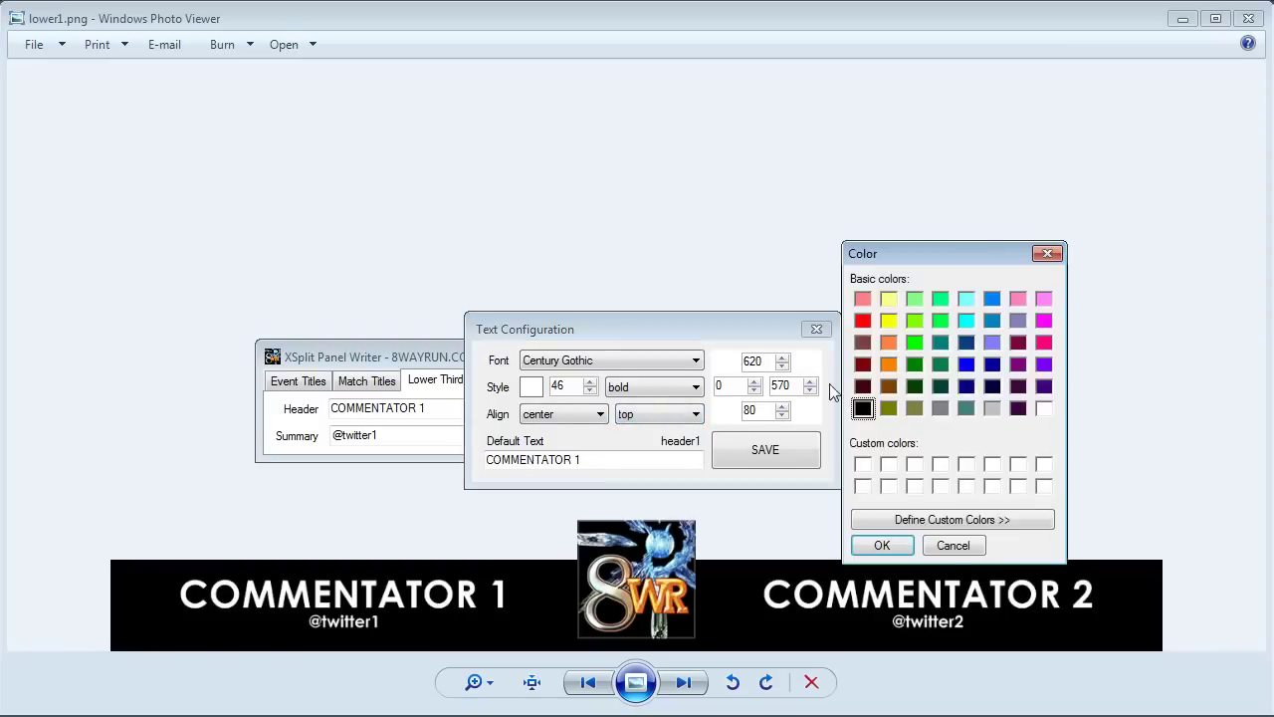
pyautogui.click(889, 367)
pyautogui.click(883, 546)
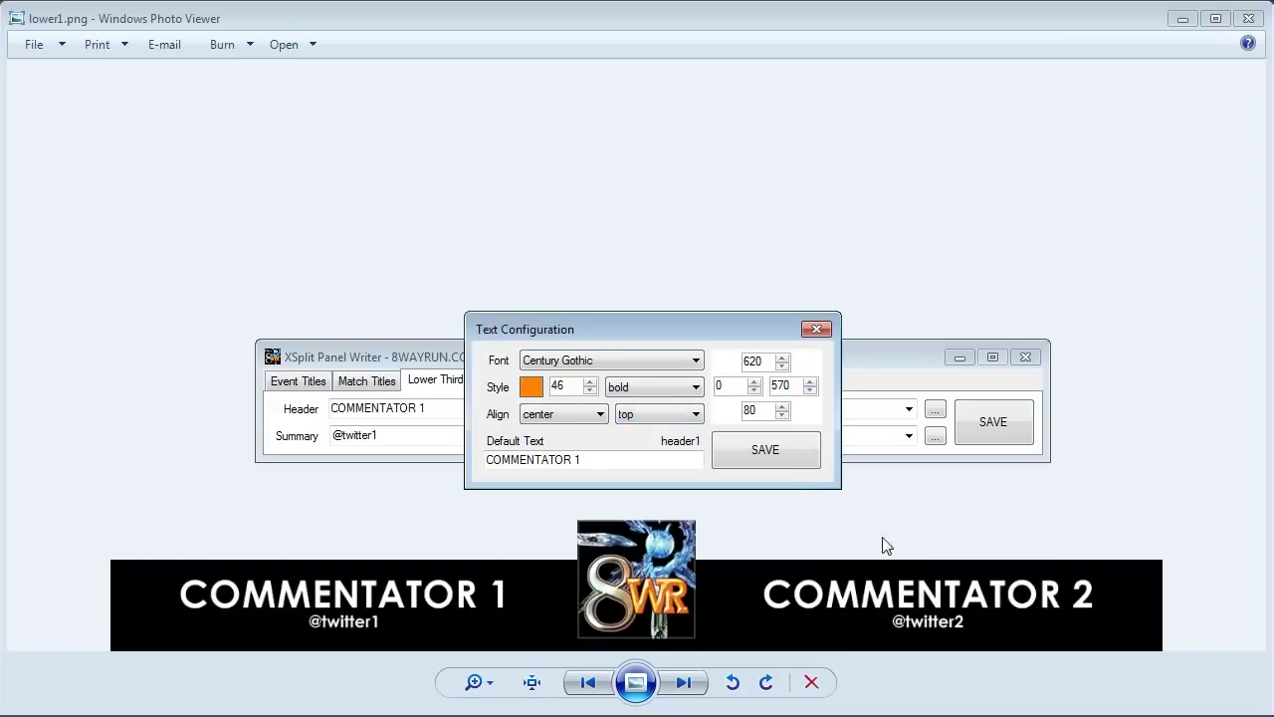
pyautogui.click(631, 388)
pyautogui.click(642, 456)
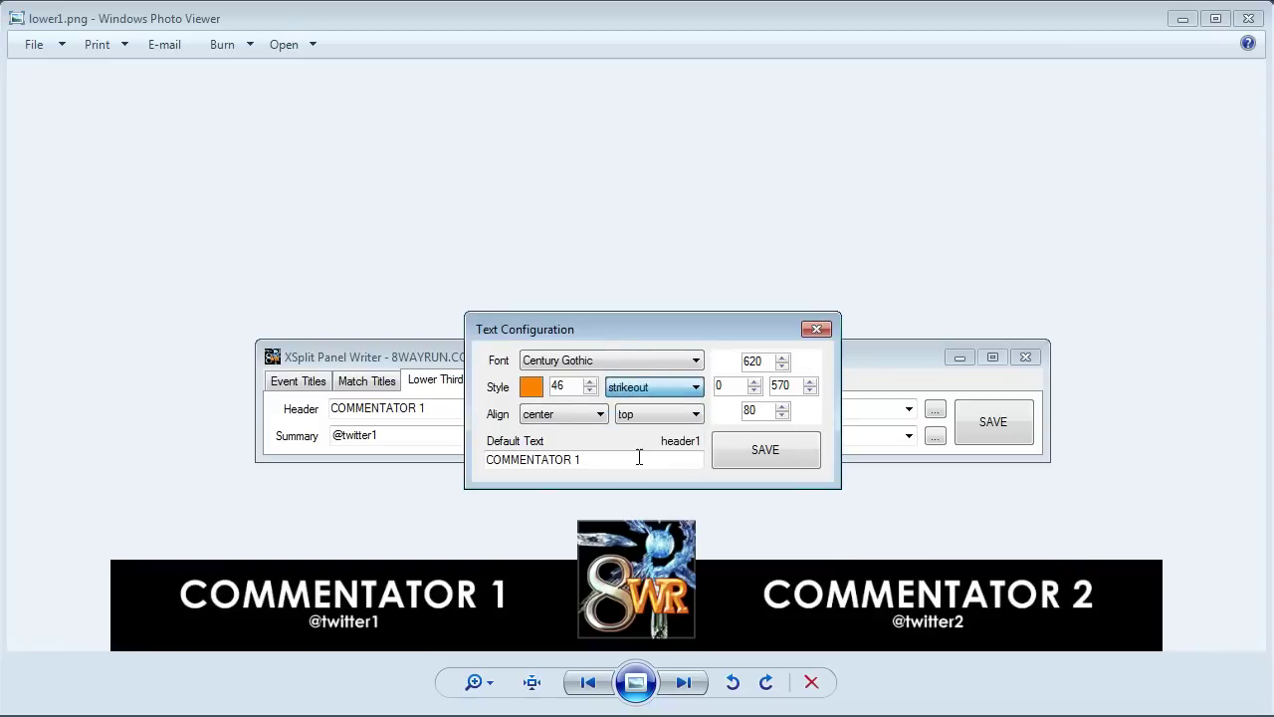
# - Align the COMMENTATOR 1 header to the left and set its font to Comic Sans MS
pyautogui.click(591, 415)
pyautogui.click(558, 432)
pyautogui.click(640, 416)
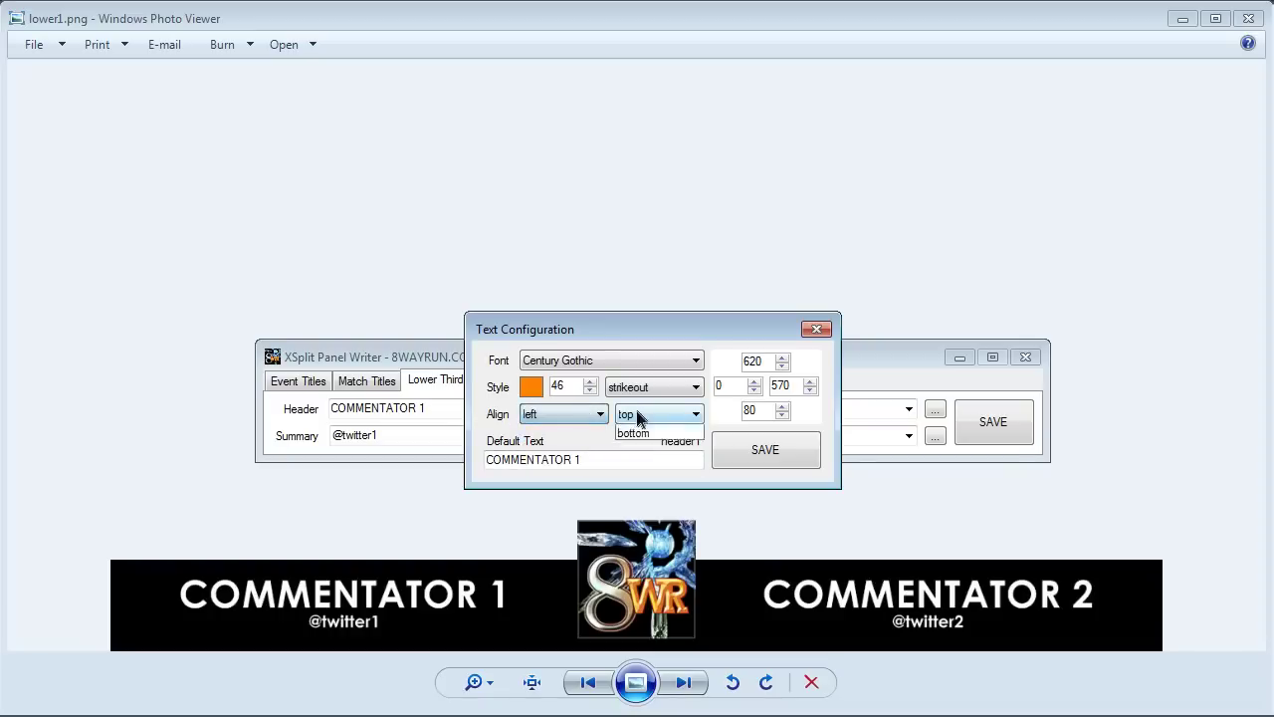
pyautogui.click(586, 358)
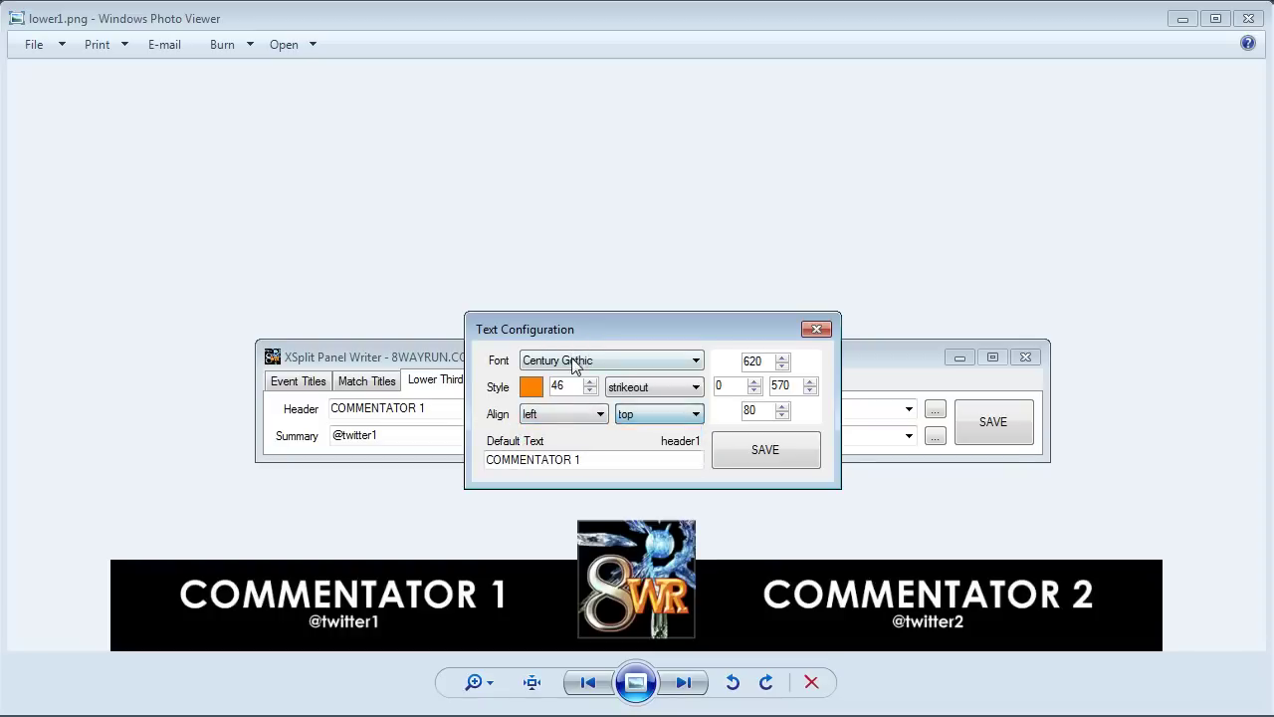
pyautogui.click(586, 361)
pyautogui.click(583, 392)
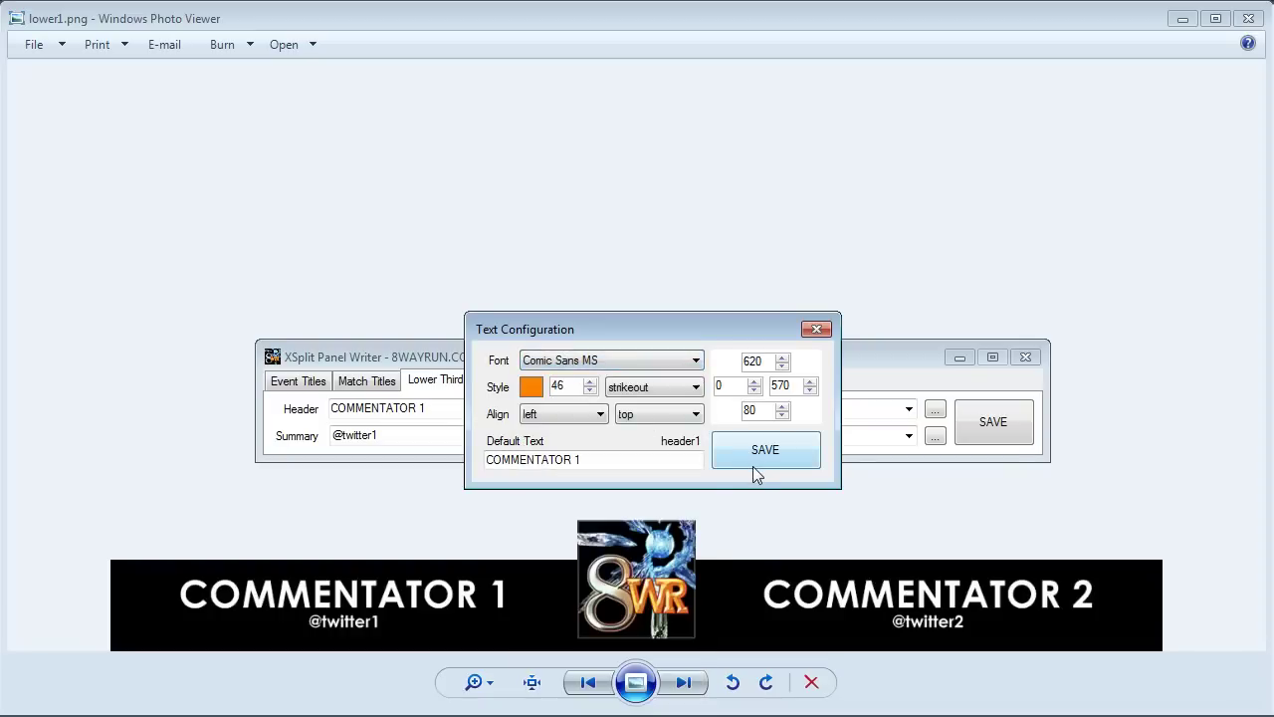
# - Center the COMMENTATOR 1 header horizontally and save the Lower Third 1 image with the new formatting
pyautogui.click(561, 414)
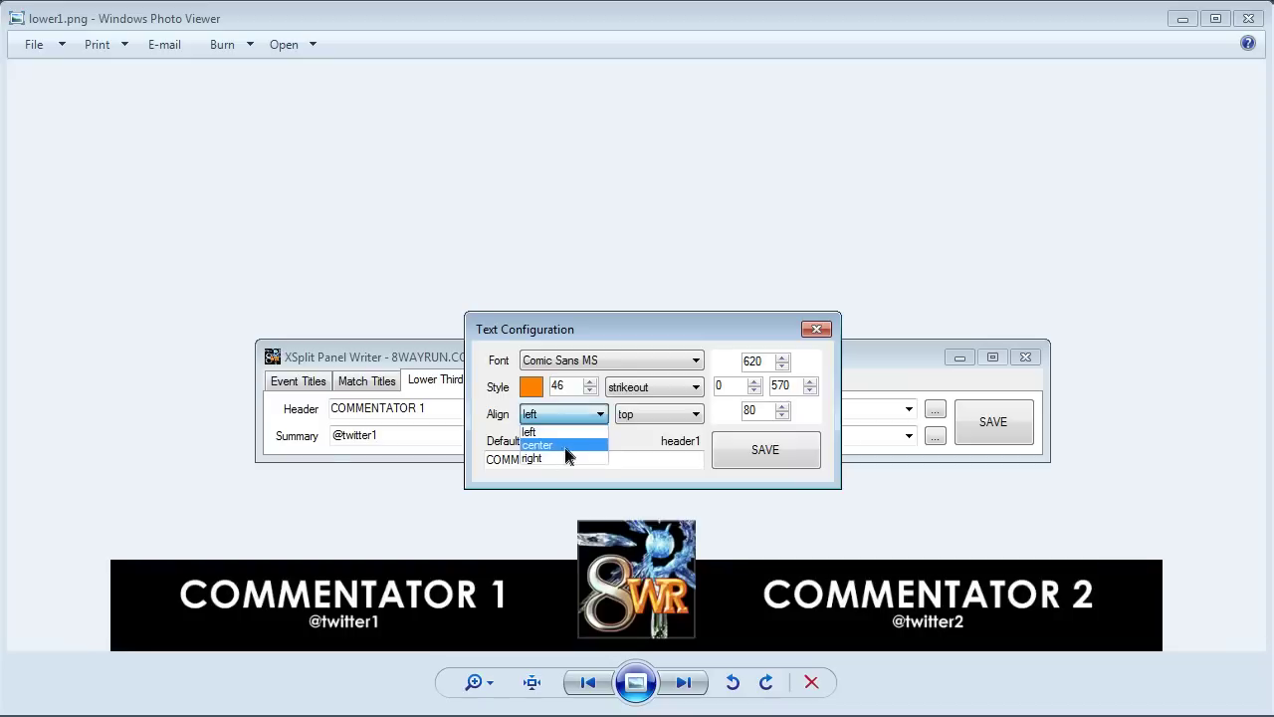
pyautogui.click(565, 444)
pyautogui.click(800, 455)
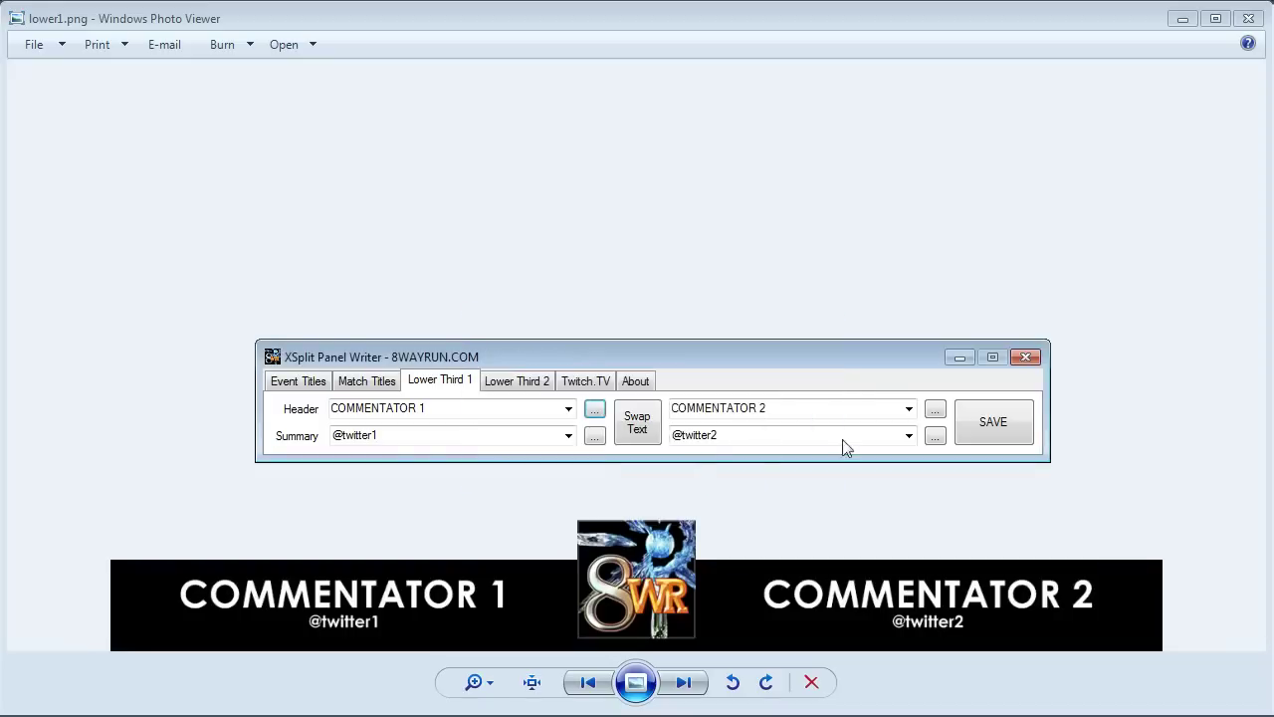
pyautogui.click(1008, 435)
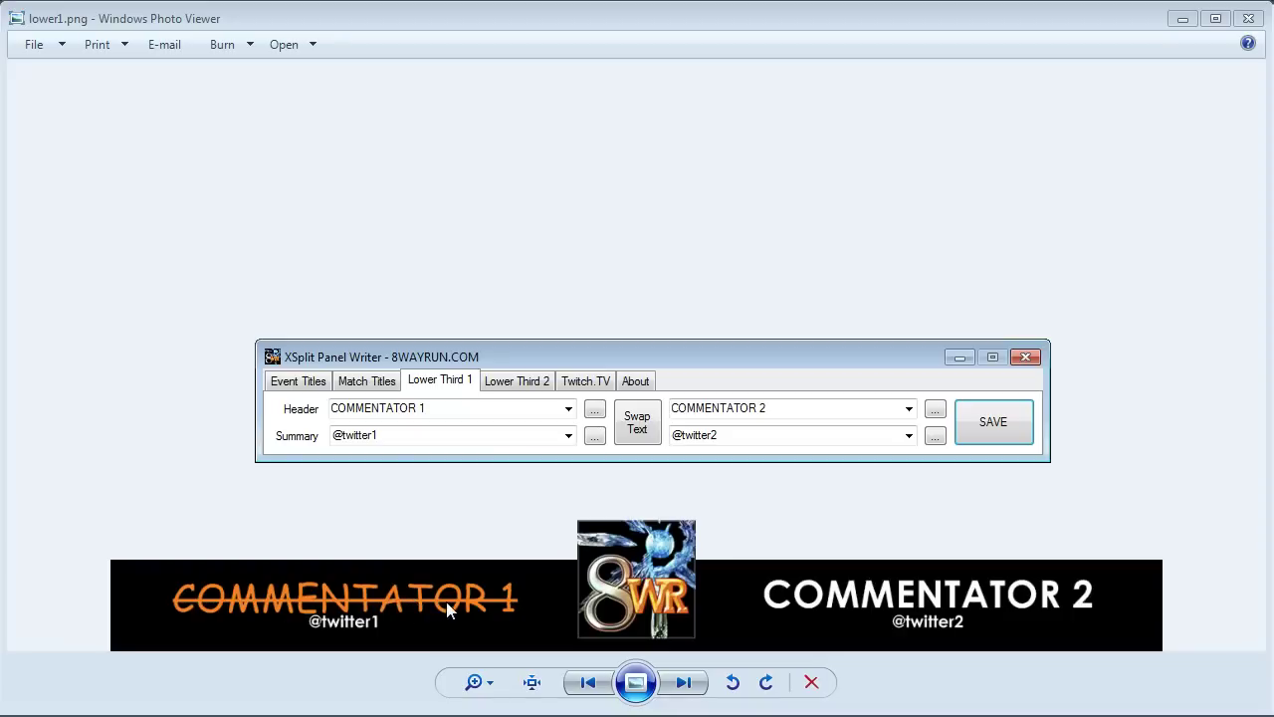
# - Set the COMMENTATOR 1 header's font to Century Gothic and its text color to white
pyautogui.click(597, 410)
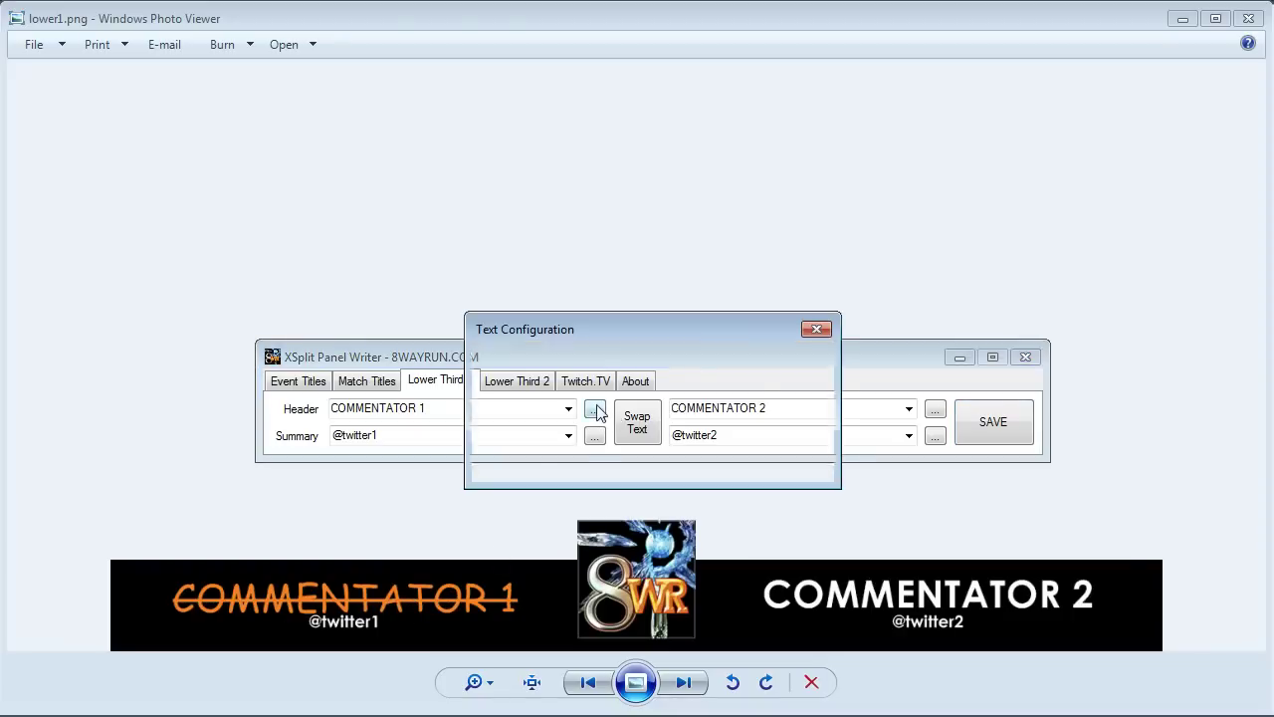
pyautogui.click(697, 361)
pyautogui.click(695, 382)
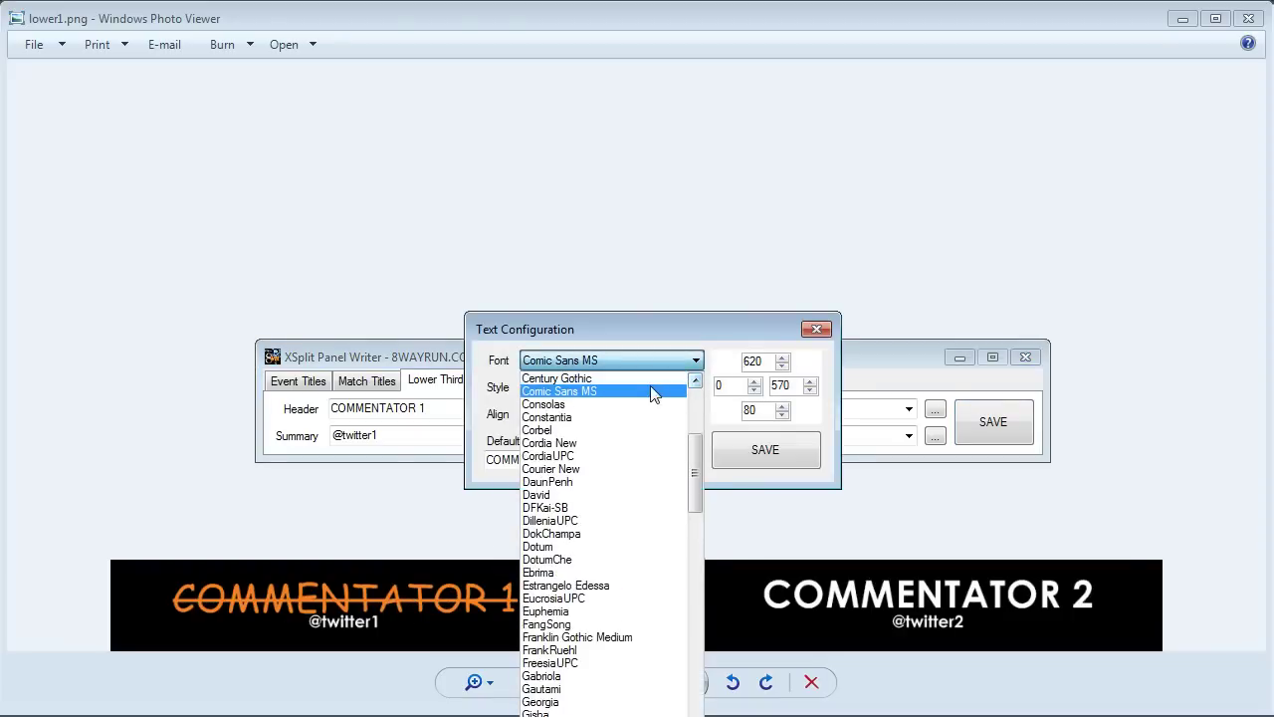
pyautogui.click(648, 379)
pyautogui.click(531, 387)
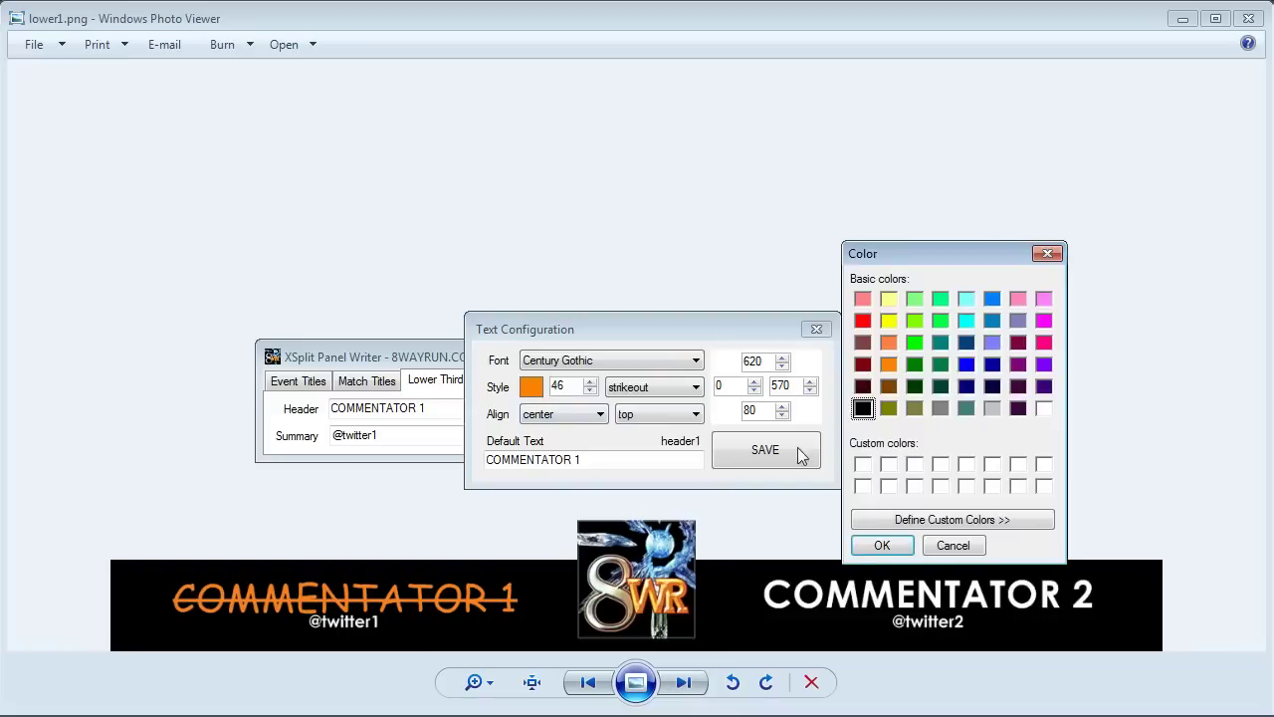
pyautogui.click(1044, 408)
pyautogui.click(882, 545)
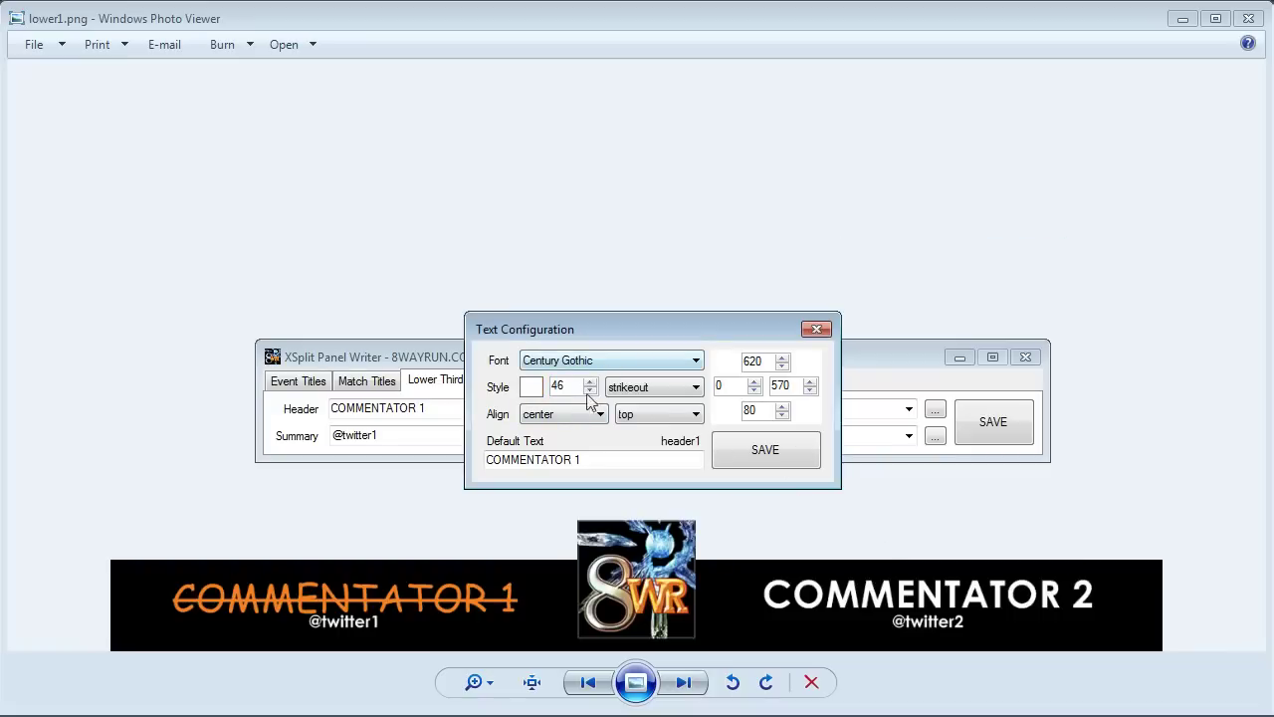
# - Set the COMMENTATOR 1 header's style to bold and save its text configuration
pyautogui.click(695, 387)
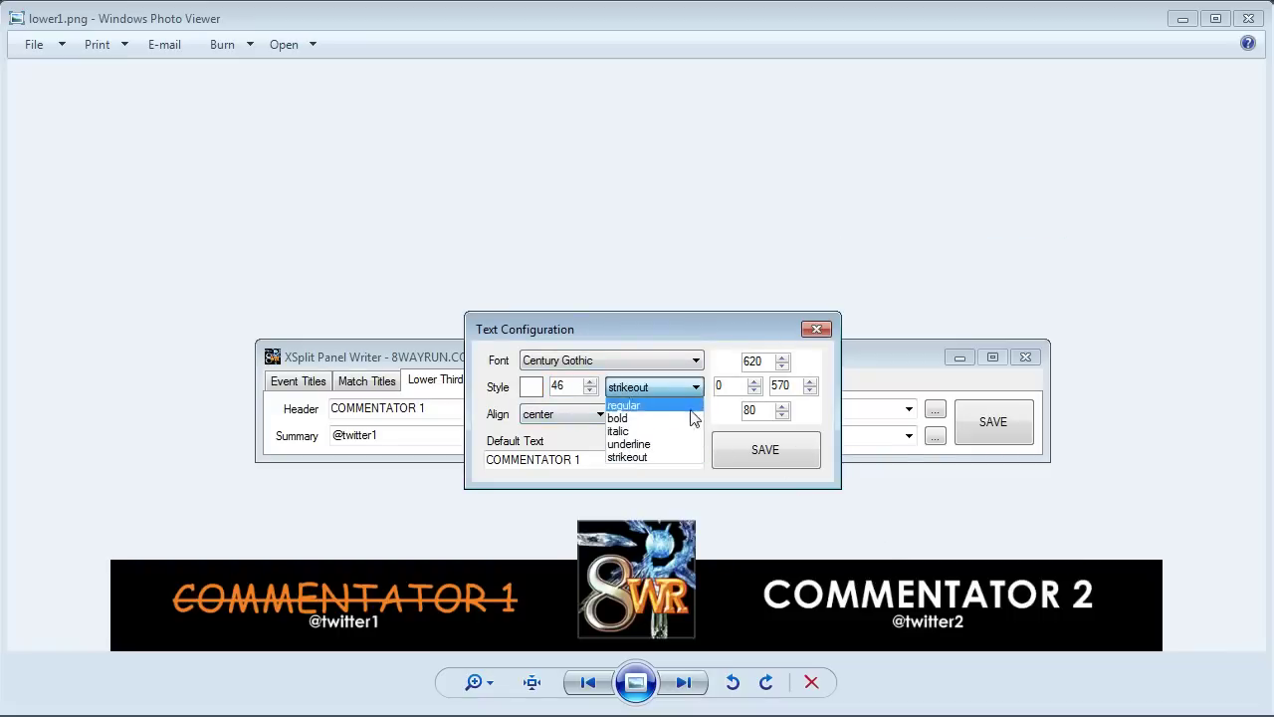
pyautogui.click(663, 419)
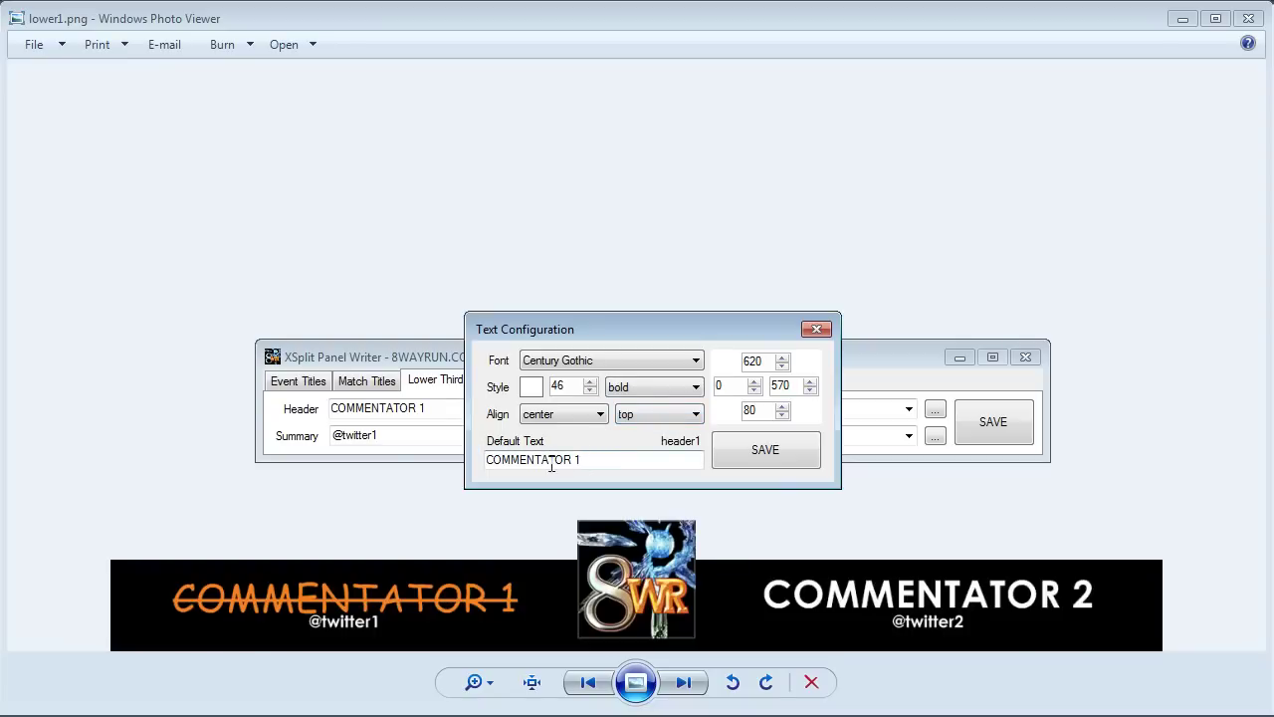
pyautogui.click(744, 460)
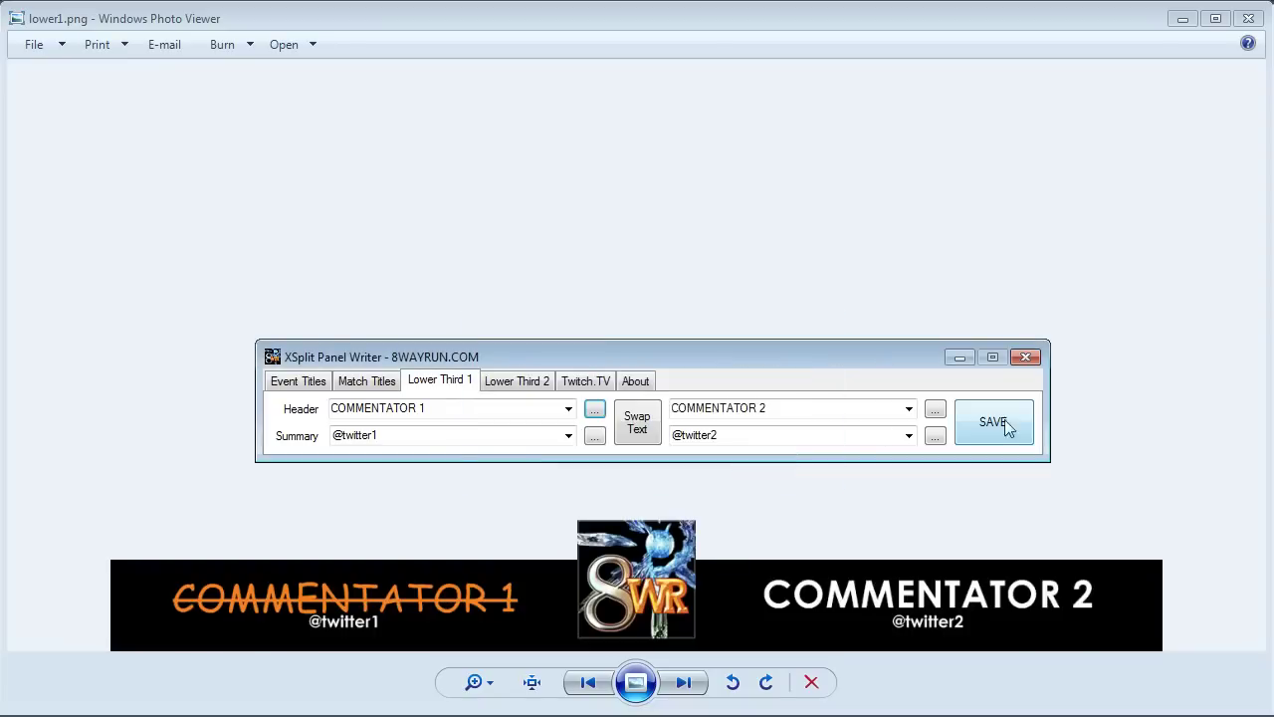
# - Review the position, width and height values in the COMMENTATOR 1 header's text configuration
pyautogui.click(595, 410)
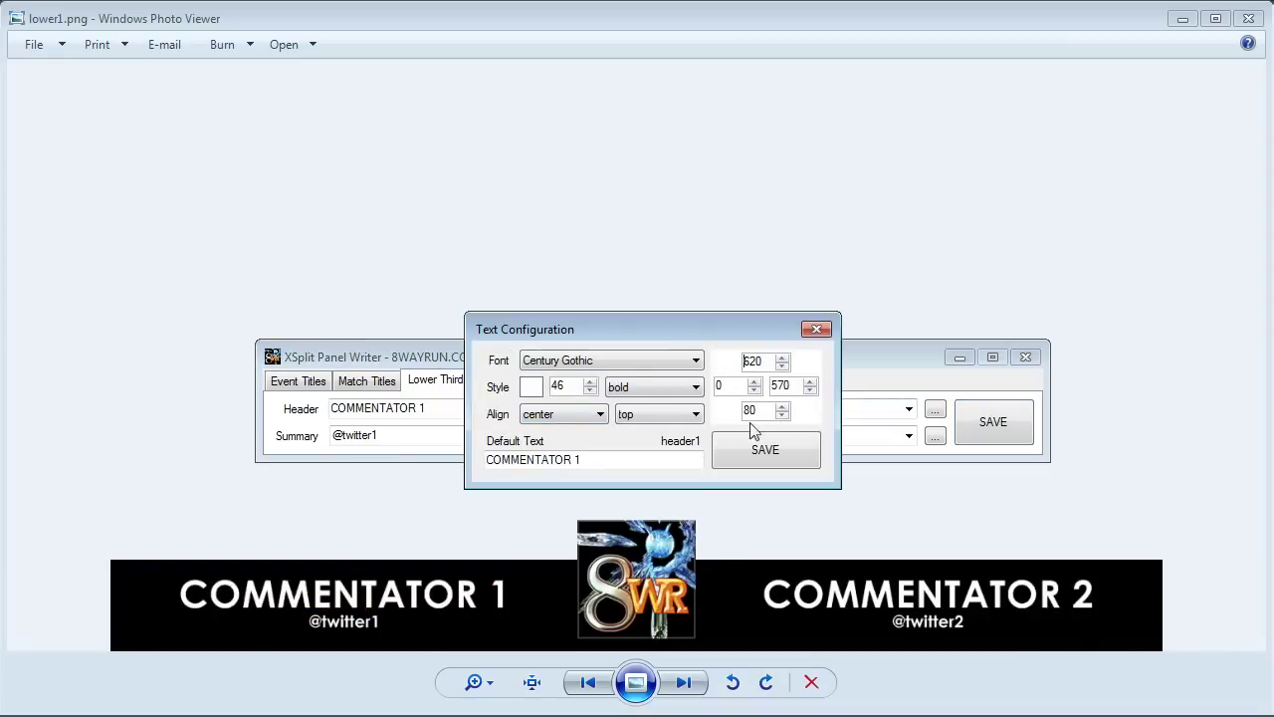
pyautogui.click(752, 365)
pyautogui.doubleClick(718, 388)
pyautogui.doubleClick(754, 364)
pyautogui.doubleClick(752, 412)
pyautogui.doubleClick(780, 389)
pyautogui.click(736, 449)
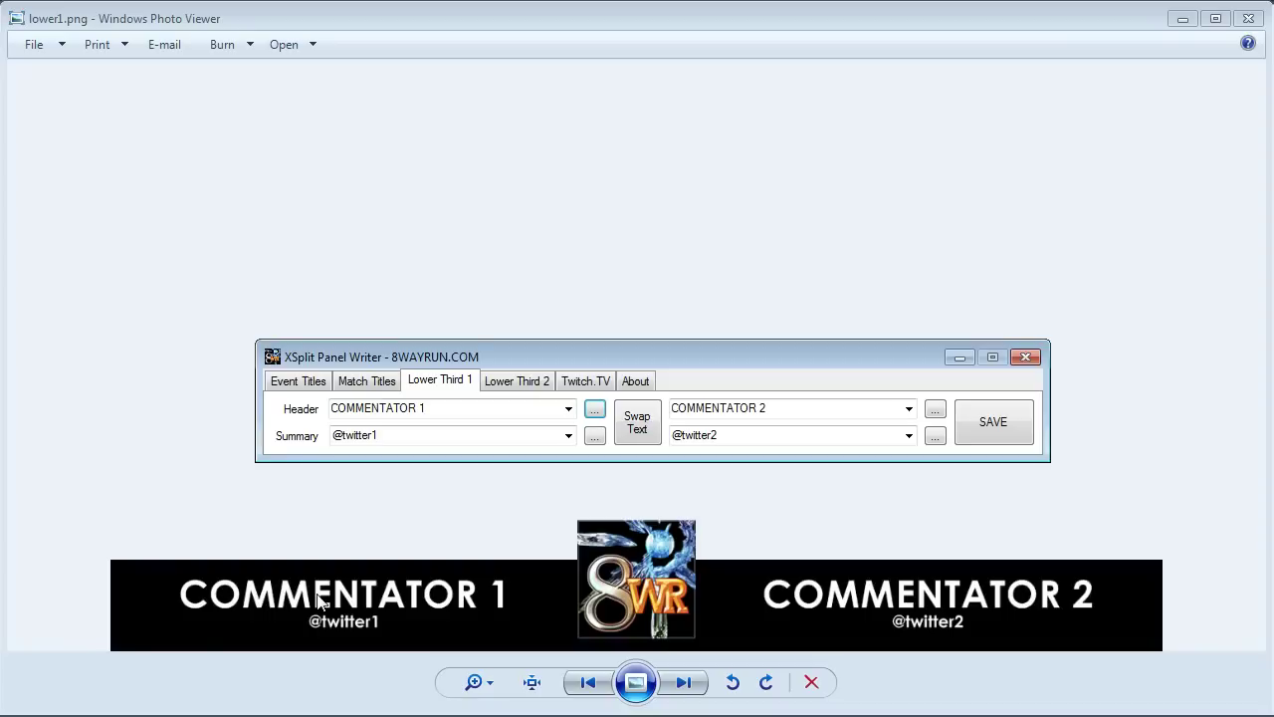
# - Set the COMMENTATOR 1 header's horizontal position to 300 and save Lower Third 1
pyautogui.click(594, 411)
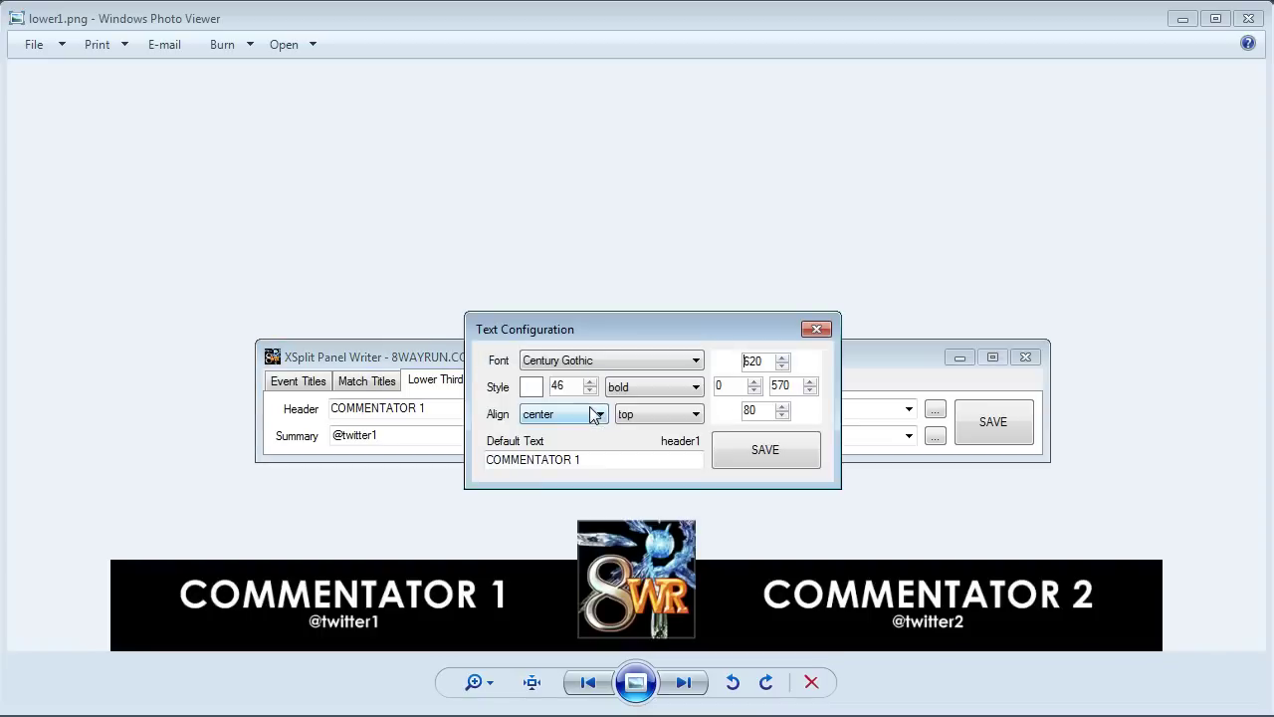
pyautogui.doubleClick(731, 389)
pyautogui.write('300')
pyautogui.doubleClick(781, 386)
pyautogui.hotkey('shift', 'Tab')
pyautogui.click(765, 454)
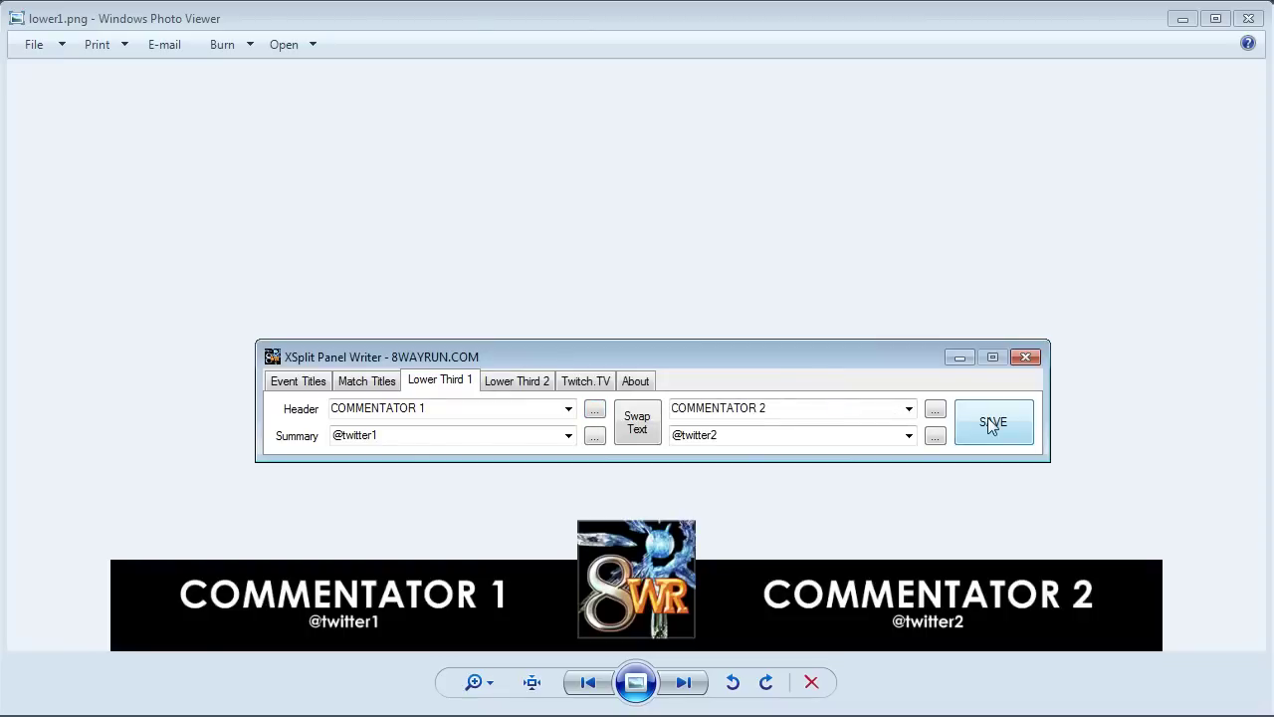
pyautogui.click(993, 426)
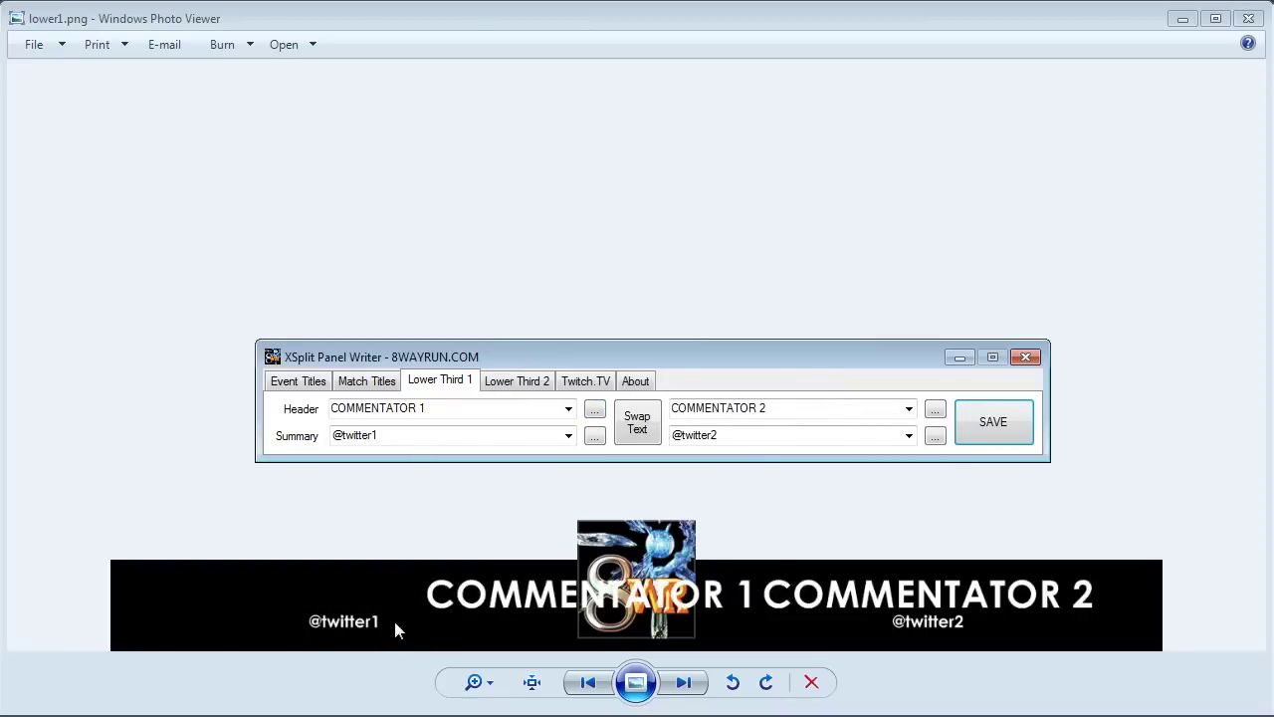
# - Set the COMMENTATOR 1 header's horizontal position to 0 and vertical position to 630, and save Lower Third 1
pyautogui.click(596, 413)
pyautogui.doubleClick(729, 386)
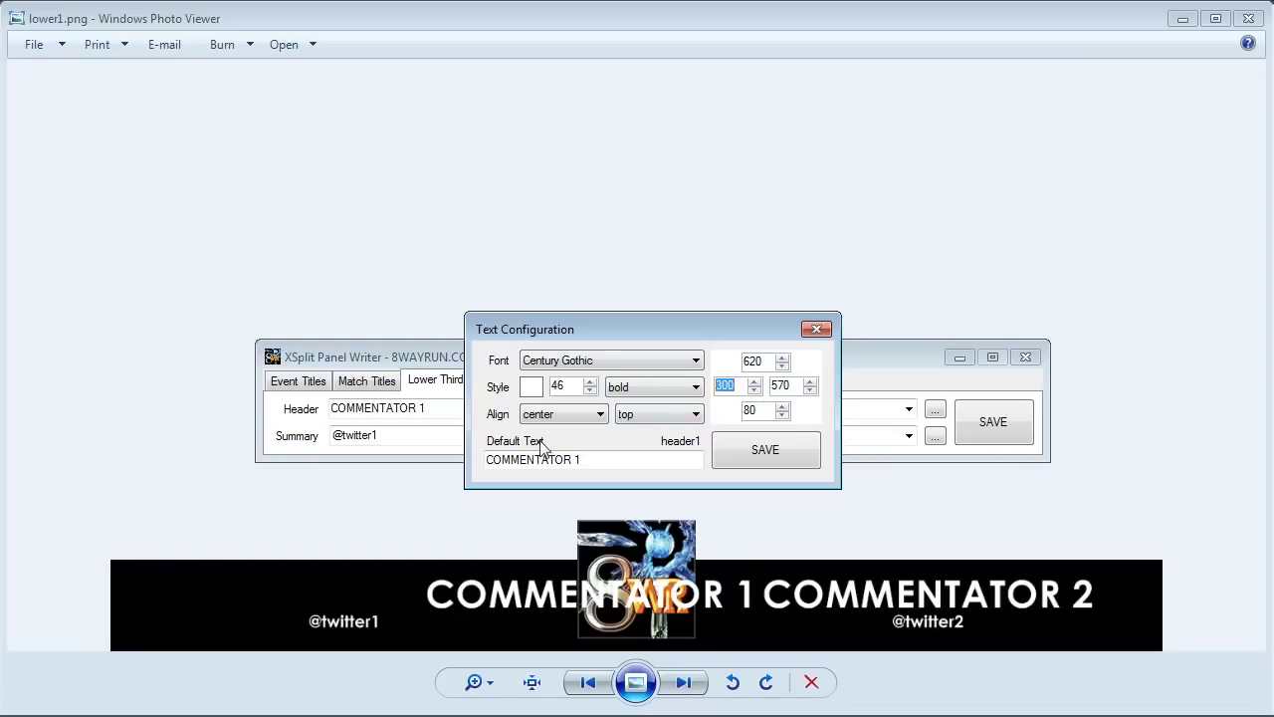
pyautogui.write('0')
pyautogui.click(783, 361)
pyautogui.click(783, 360)
pyautogui.click(783, 360)
pyautogui.click(783, 361)
pyautogui.click(783, 360)
pyautogui.click(783, 361)
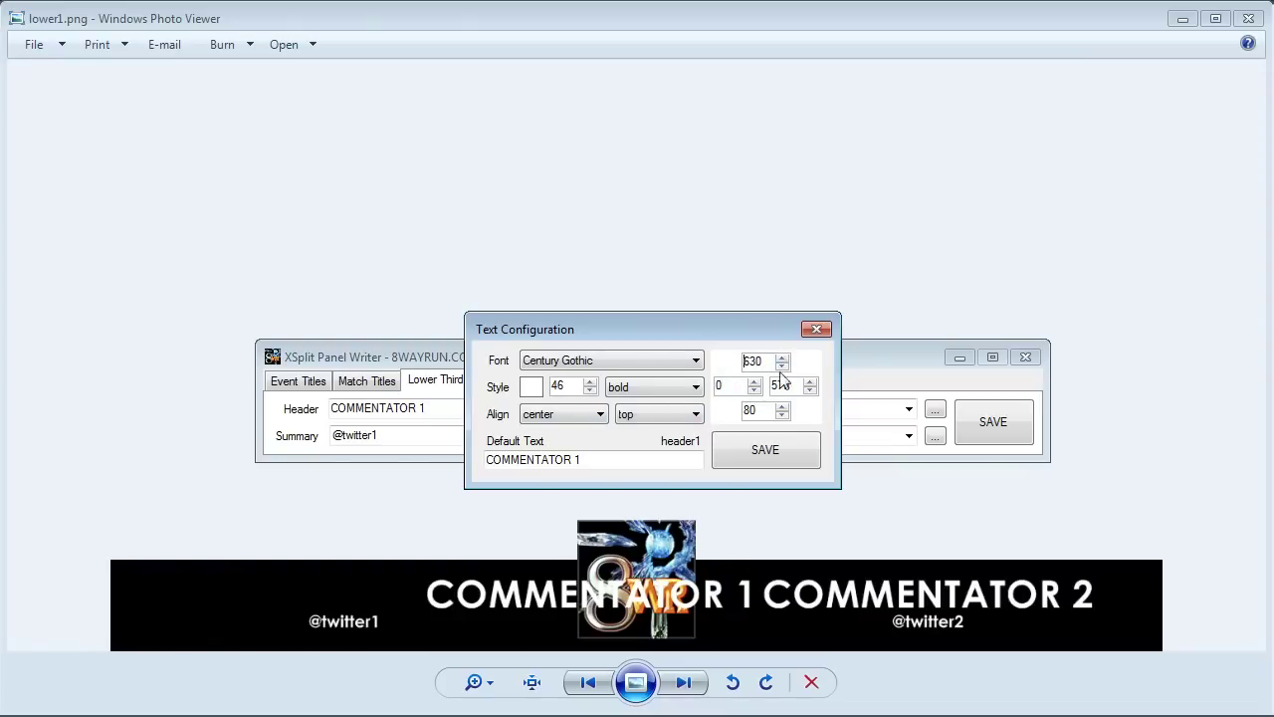
pyautogui.click(768, 456)
pyautogui.click(1023, 430)
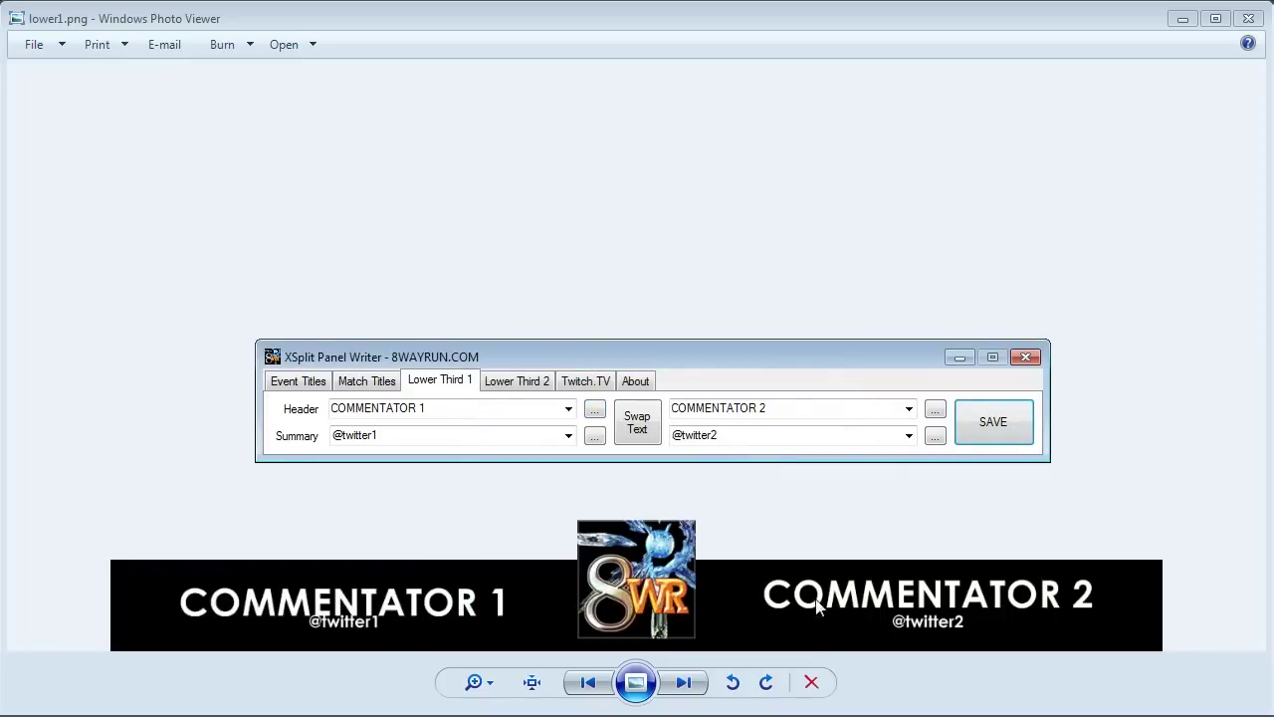
# - Set the COMMENTATOR 1 header's vertical position to 620 and save Lower Third 1
pyautogui.click(595, 409)
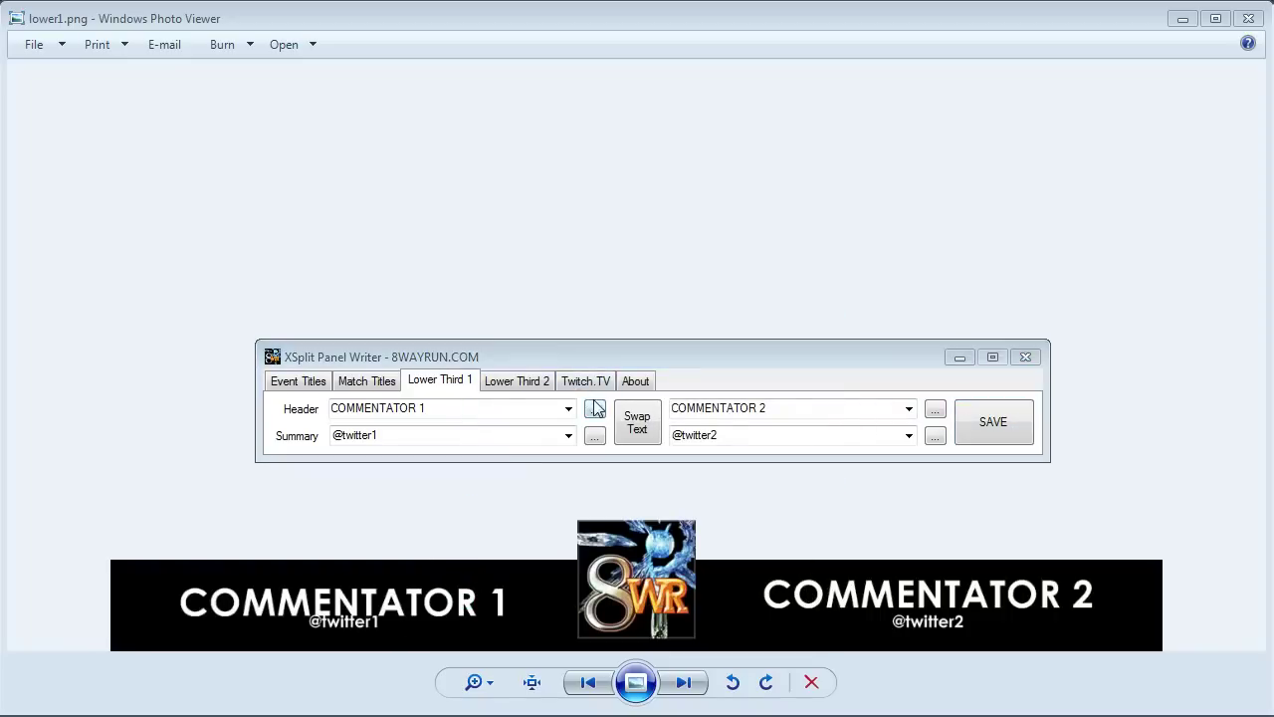
pyautogui.click(783, 366)
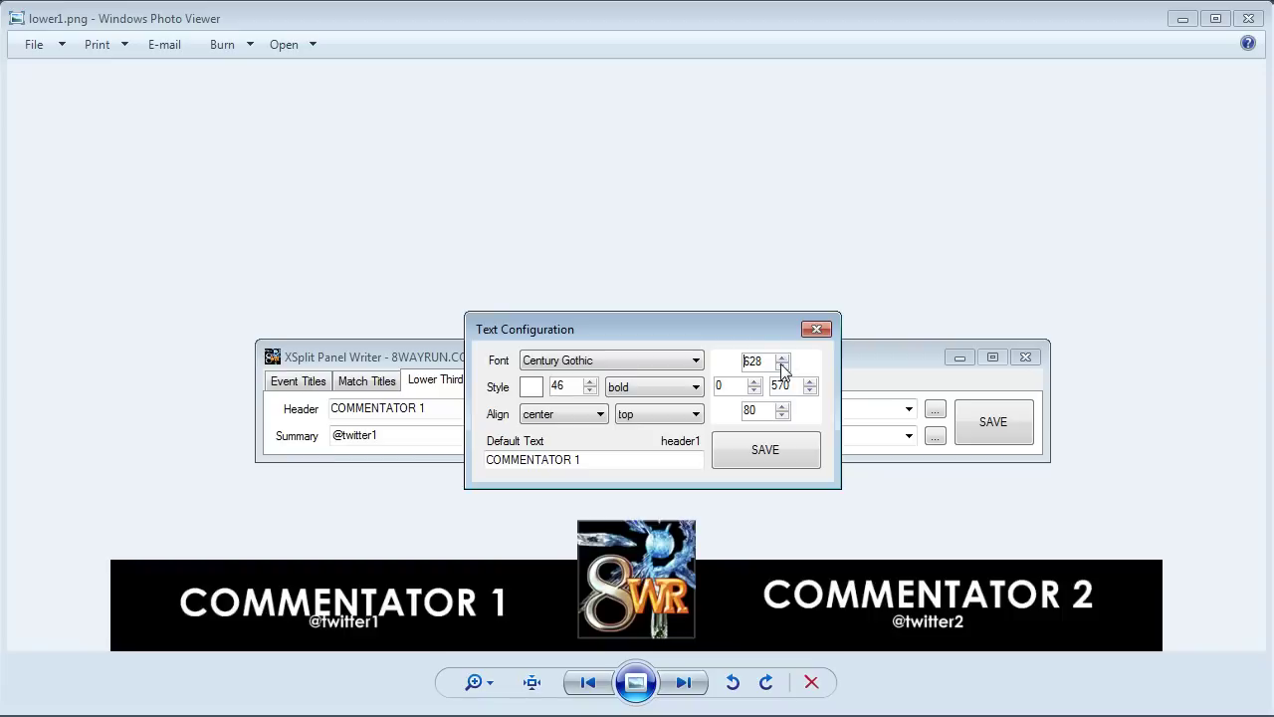
pyautogui.click(783, 365)
pyautogui.click(783, 366)
pyautogui.click(782, 366)
pyautogui.click(783, 366)
pyautogui.click(757, 449)
pyautogui.click(1025, 418)
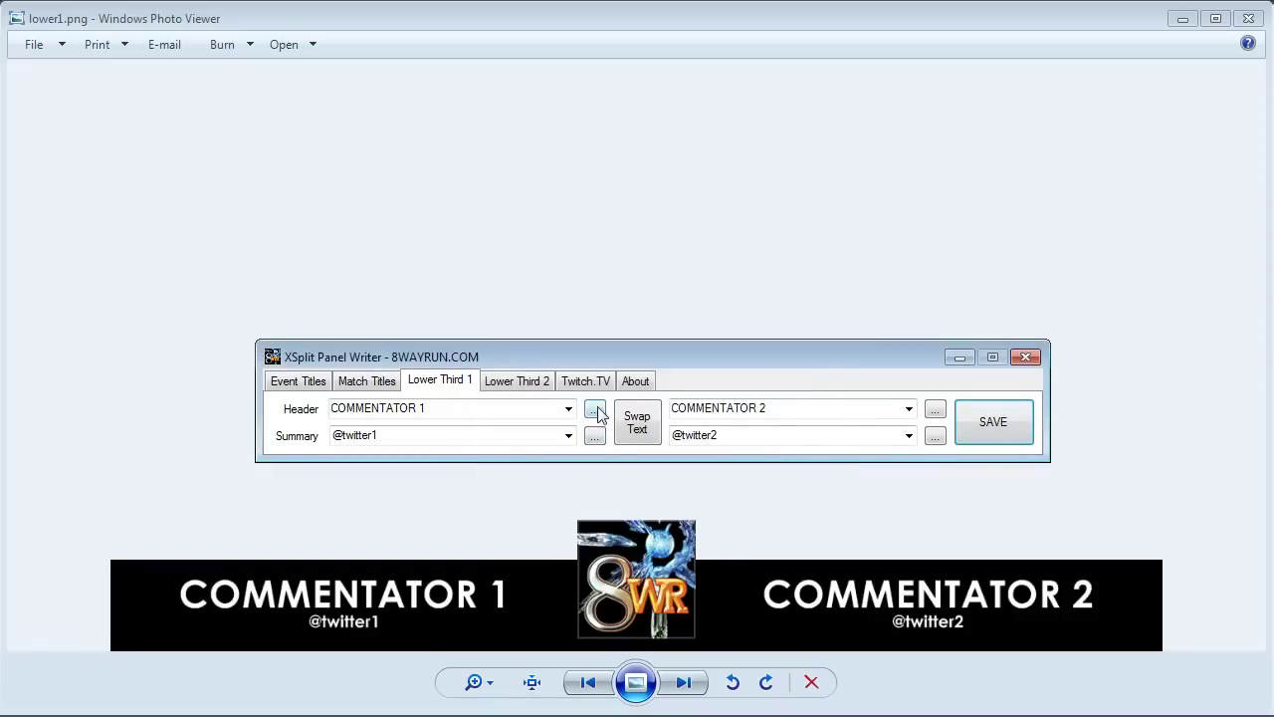
# - Look over the Event Titles, and review the COMMENTATOR 1 header's text configuration in Lower Third 1
pyautogui.click(365, 386)
pyautogui.click(299, 386)
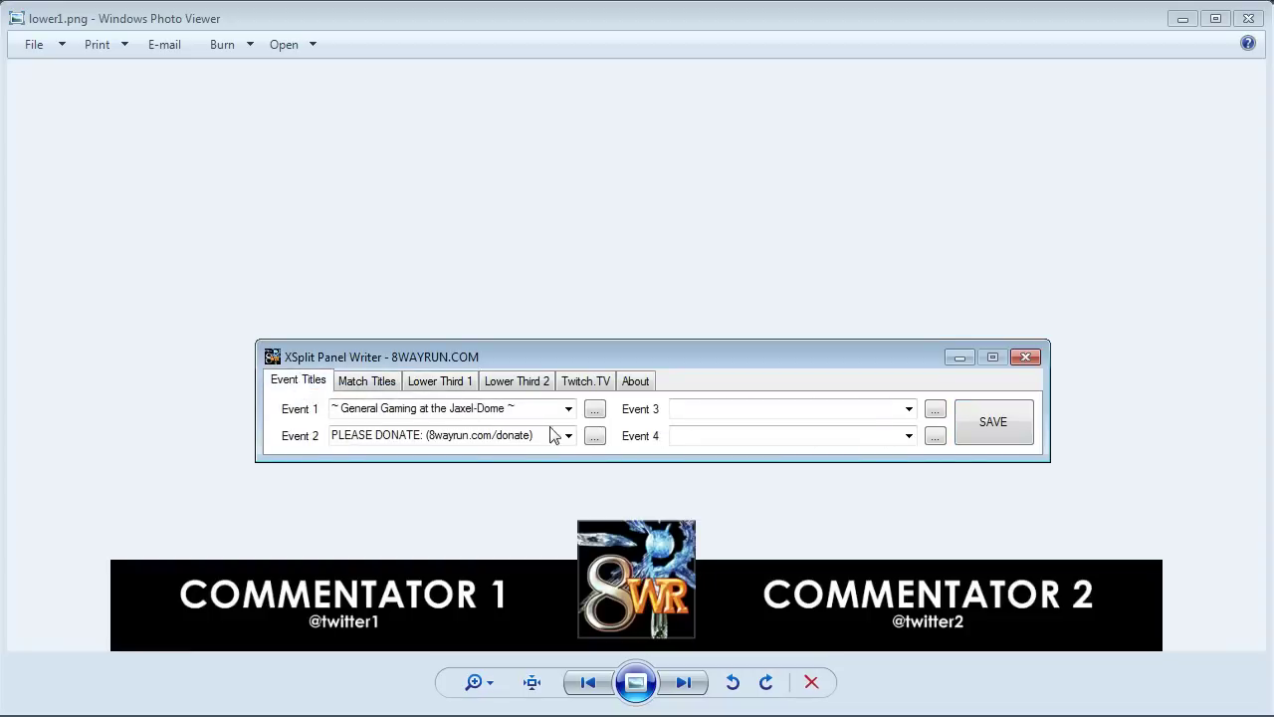
pyautogui.click(440, 389)
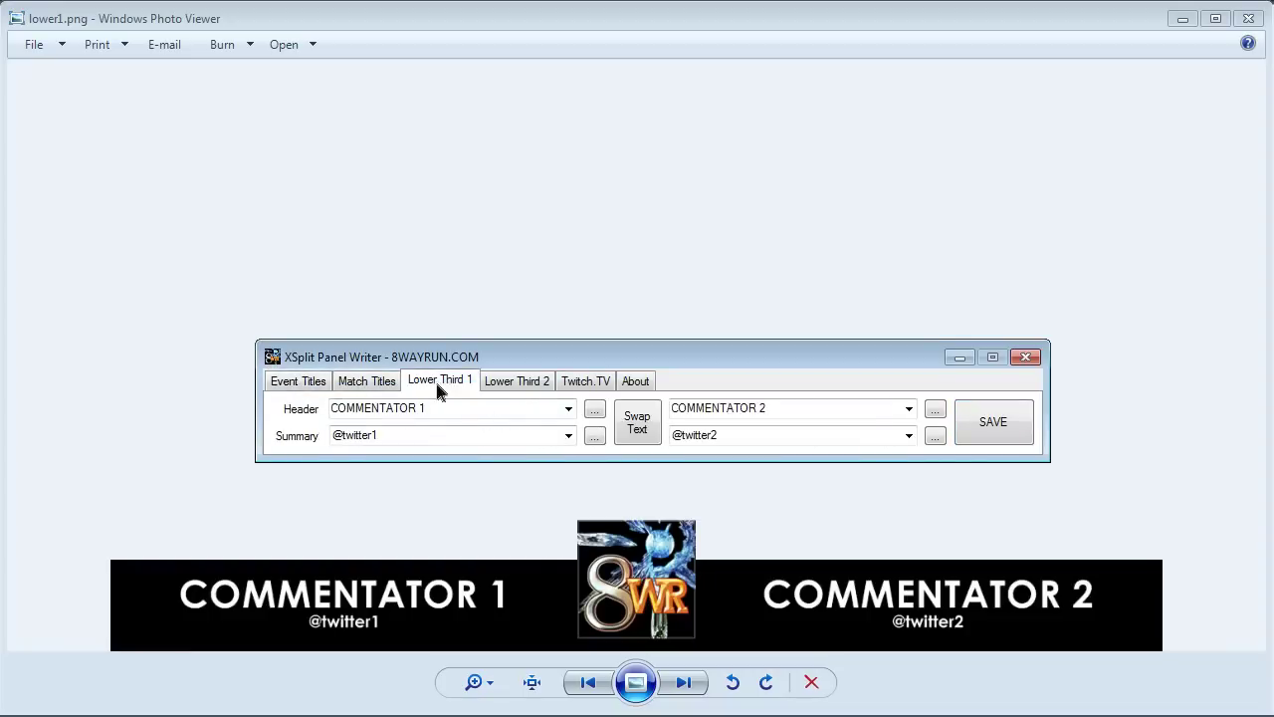
pyautogui.click(592, 410)
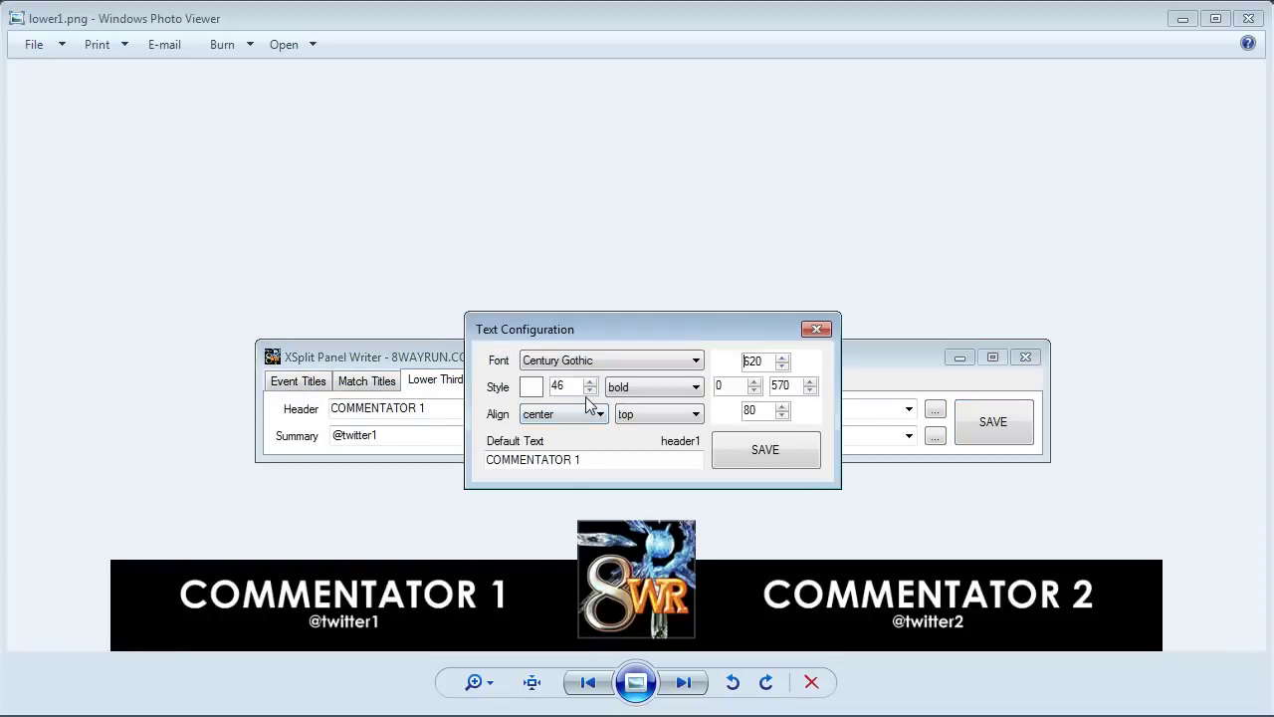
pyautogui.press('Tab')
pyautogui.click(577, 408)
pyautogui.click(761, 452)
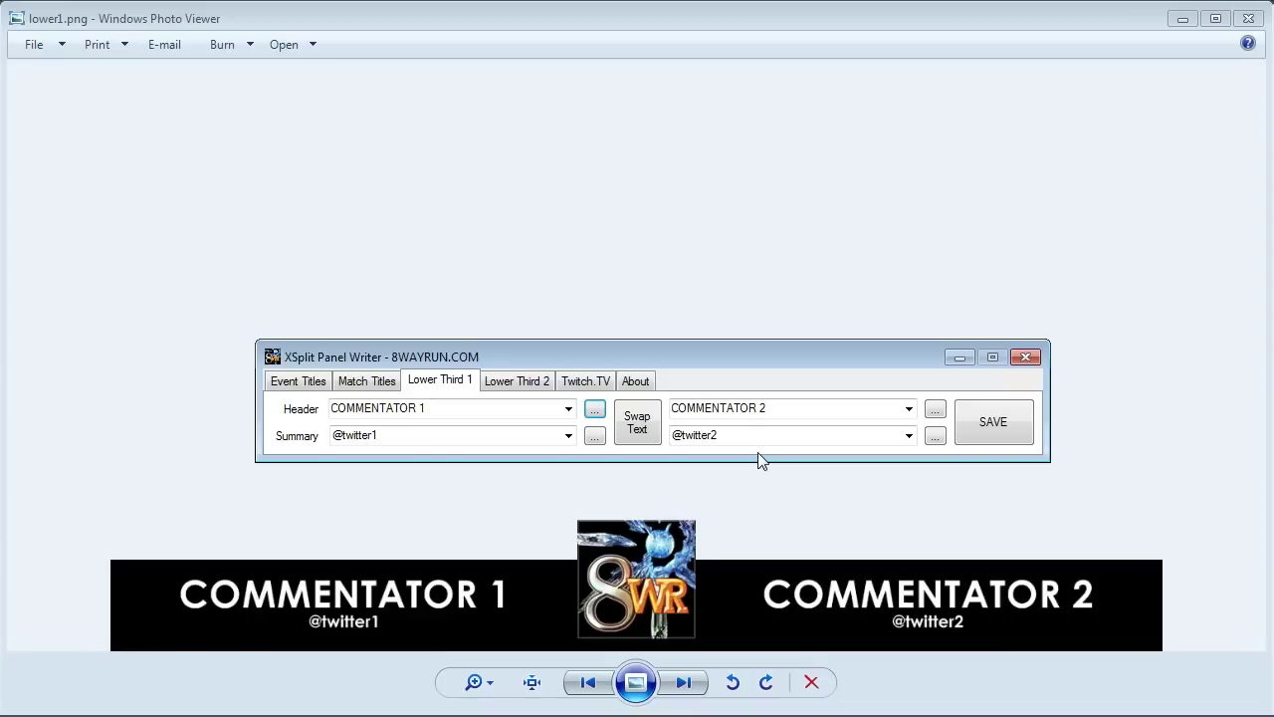
# - Review the player names and the available rounds in Match Titles, and save the match titles
pyautogui.click(360, 386)
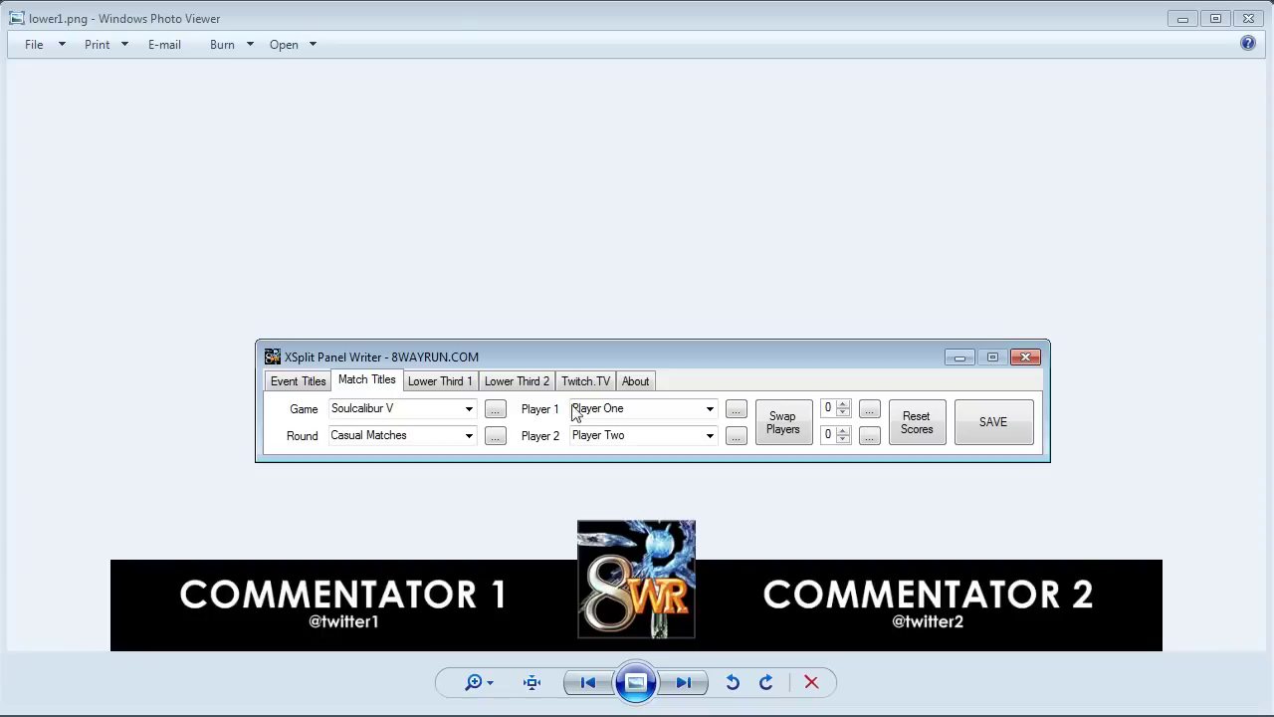
pyautogui.click(666, 410)
pyautogui.click(675, 434)
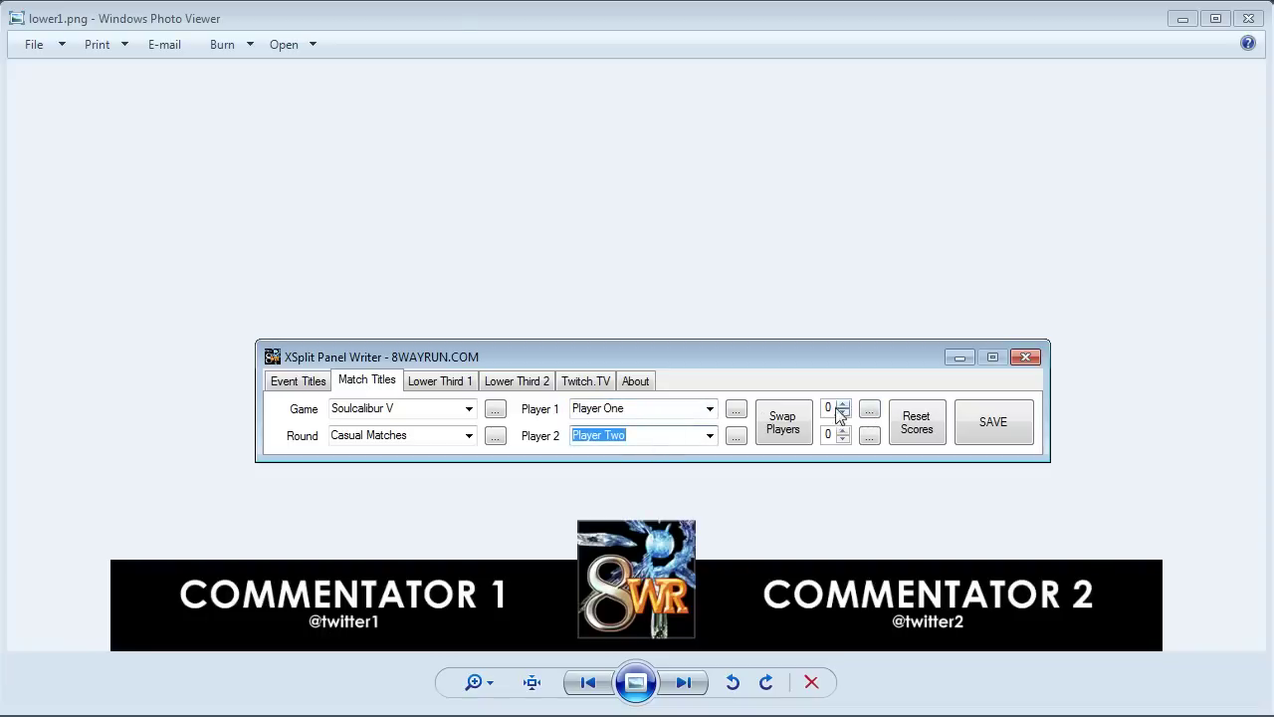
pyautogui.click(469, 435)
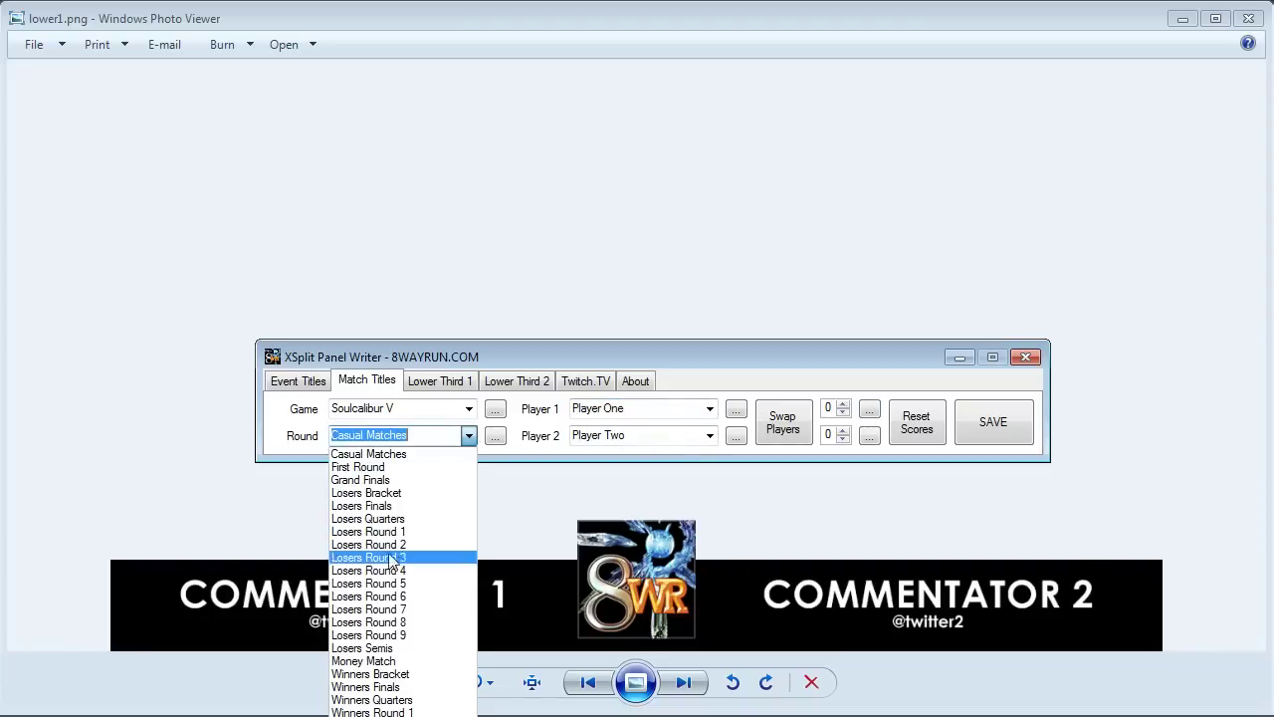
pyautogui.click(596, 360)
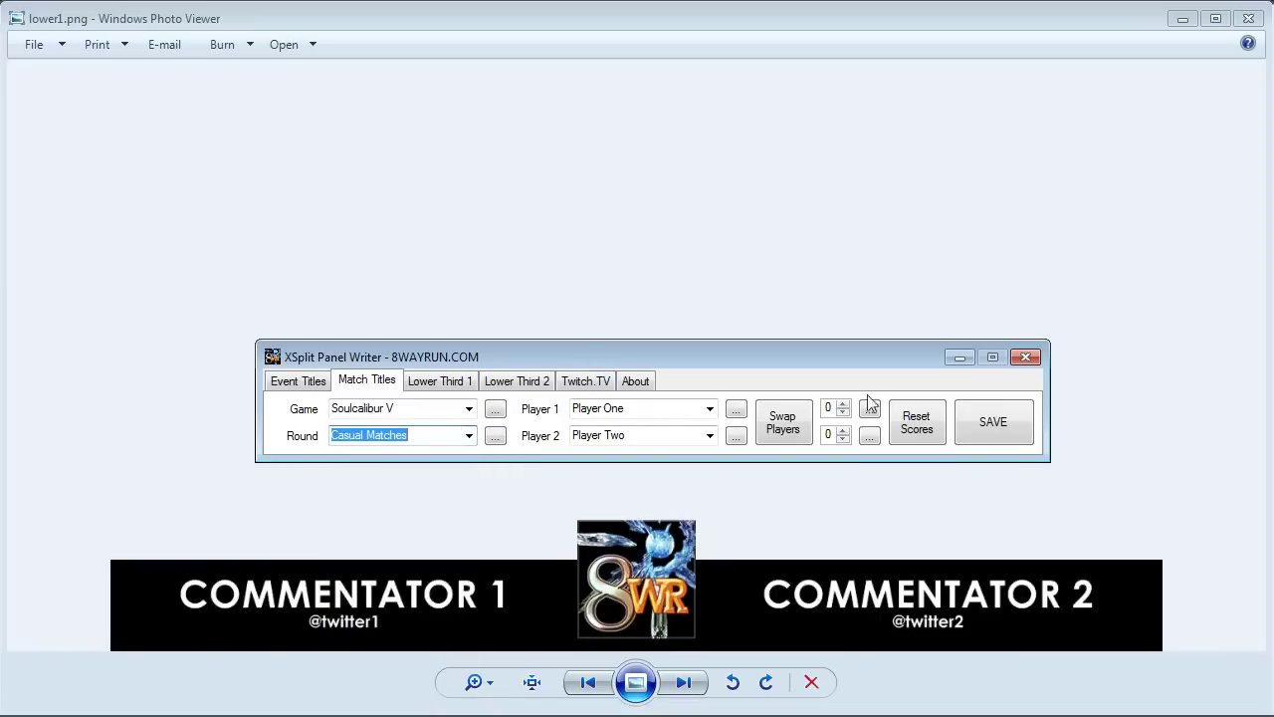
pyautogui.click(1008, 431)
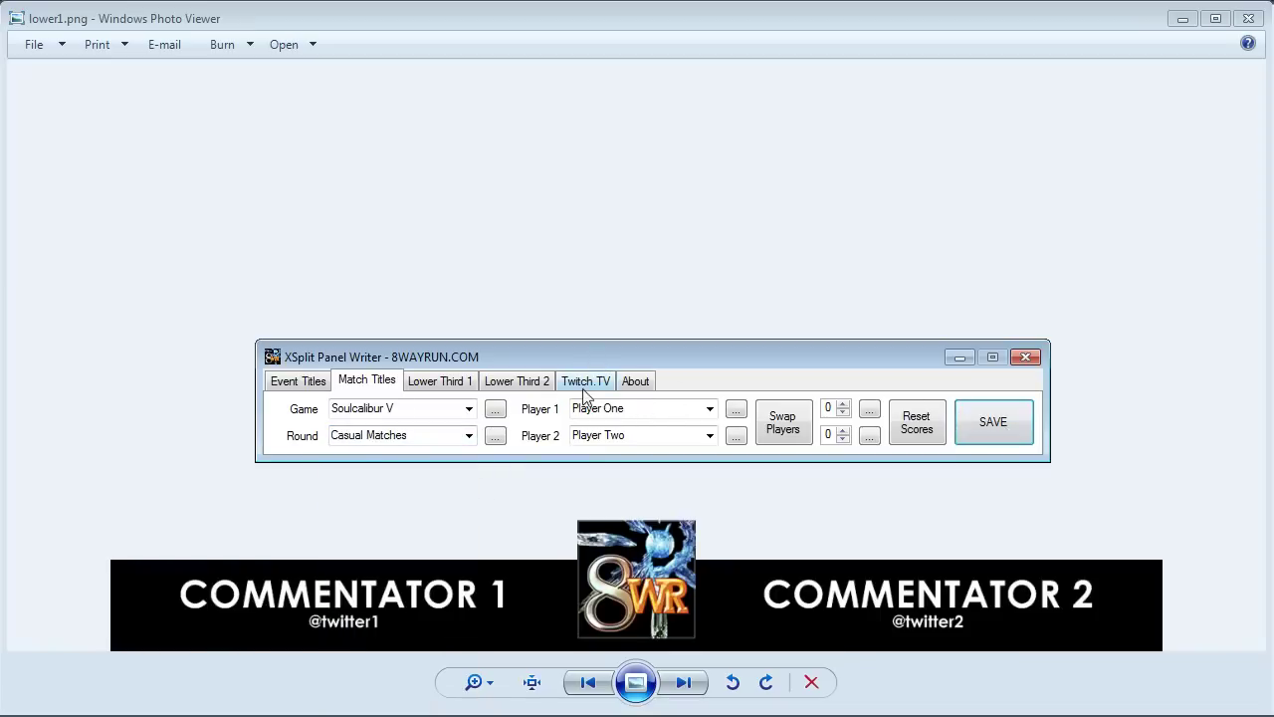
# - Open the program settings and review the output directories for data files and image files
pyautogui.click(635, 383)
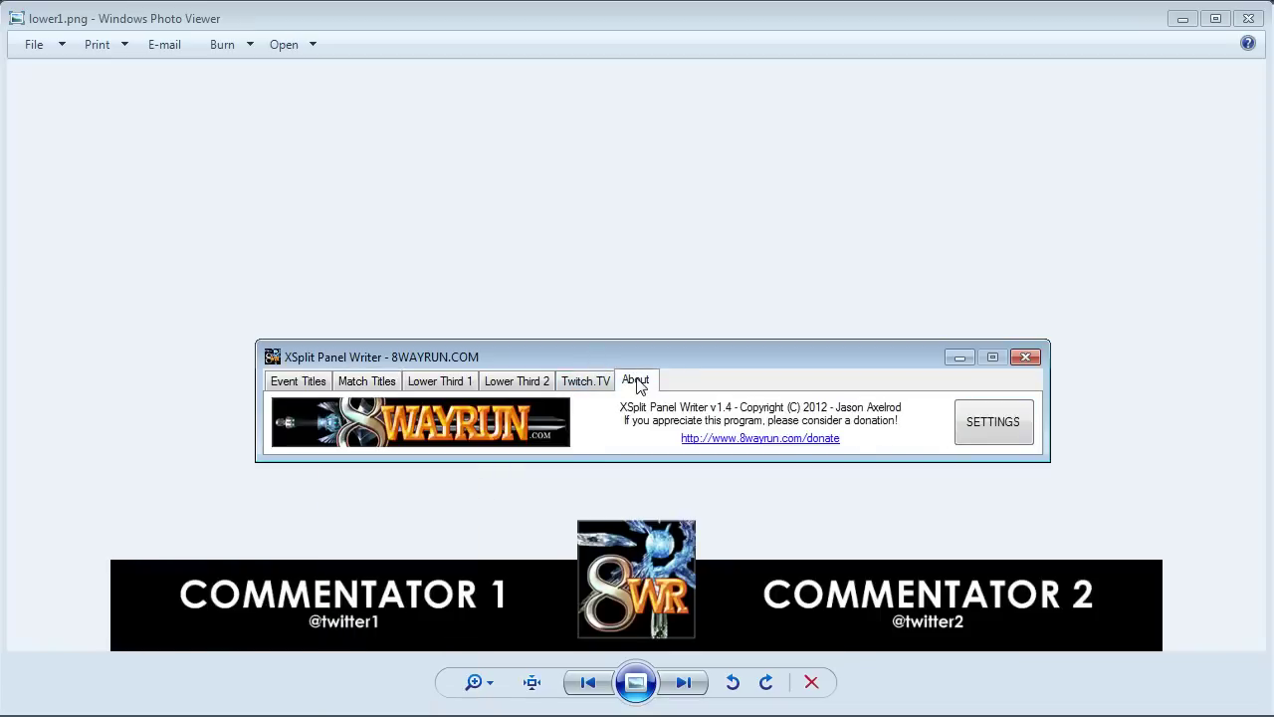
pyautogui.click(988, 425)
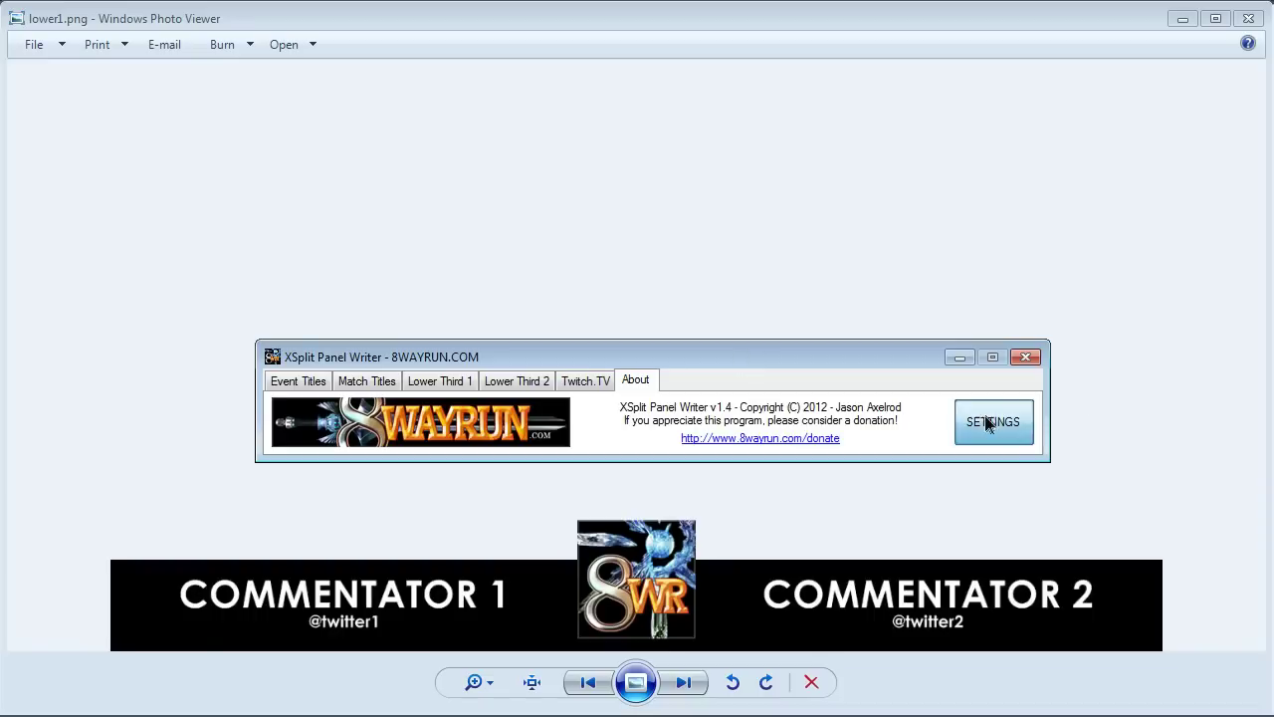
pyautogui.click(664, 428)
pyautogui.hotkey('ctrl', 'shift', 'Left')
pyautogui.hotkey('ctrl', 'shift', 'Left')
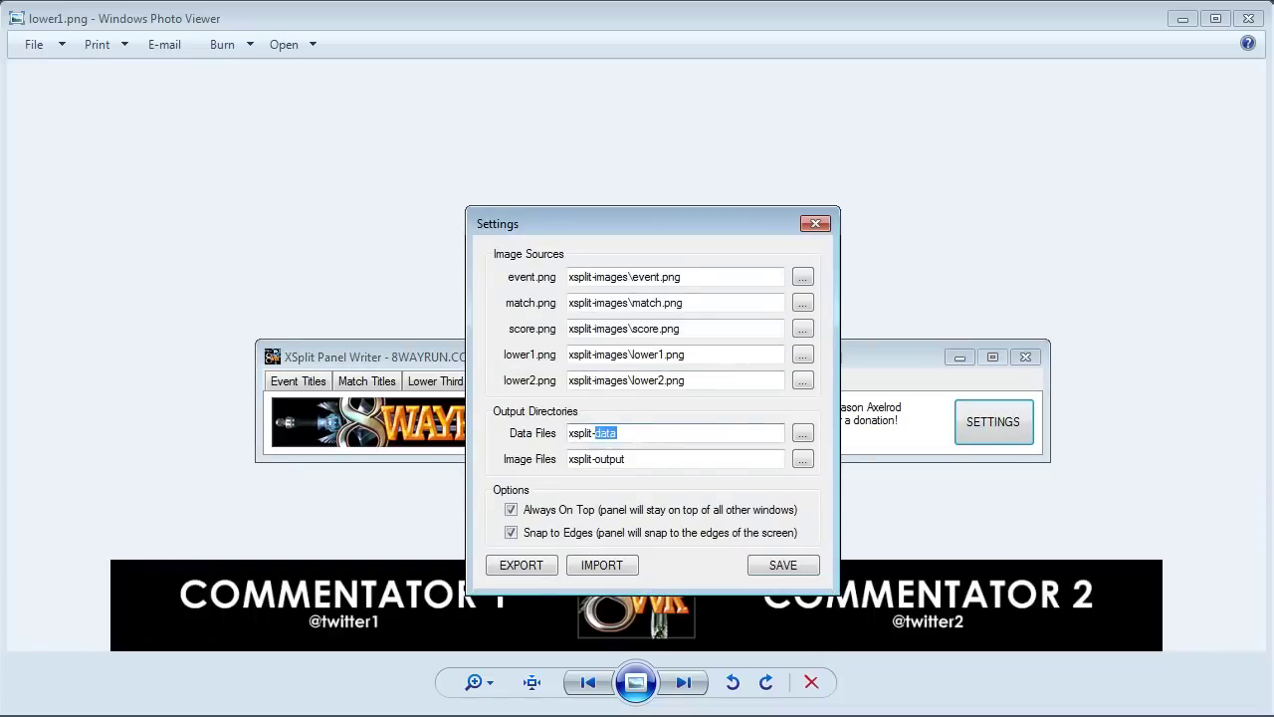
pyautogui.click(661, 457)
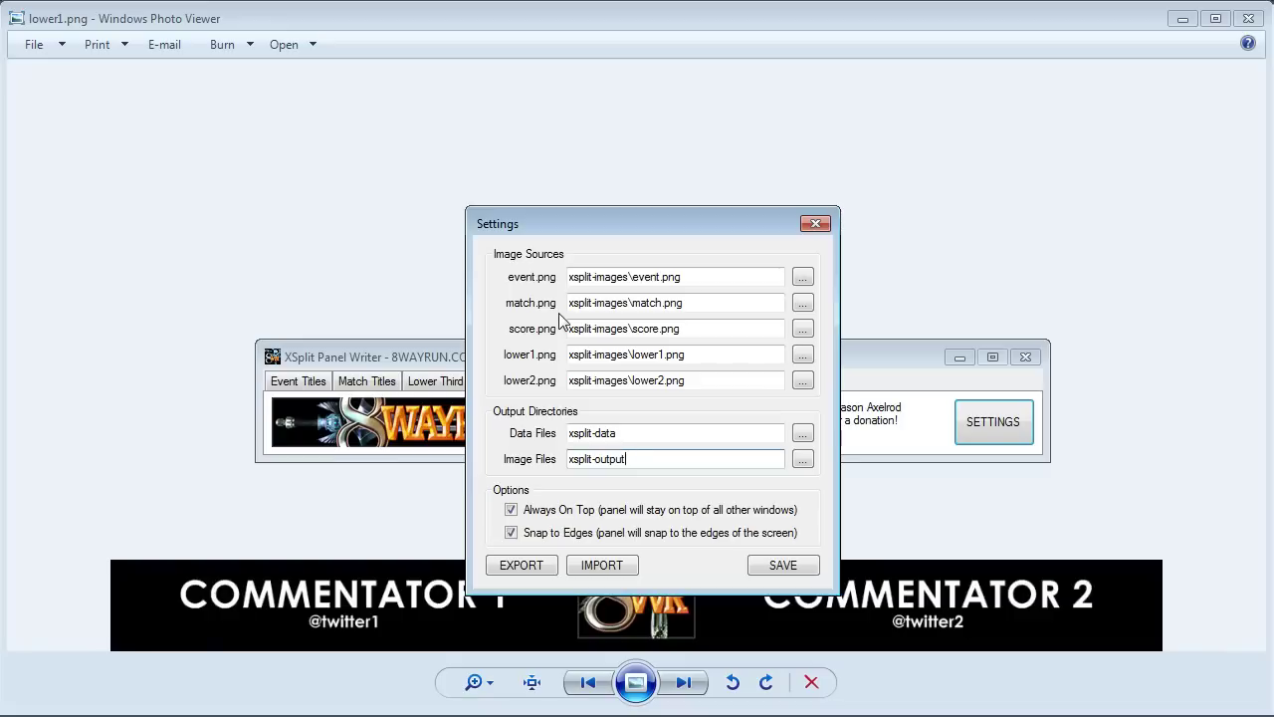
# - Disable Always On Top and Snap to Edges, save the settings, and close the lower1.png image viewer
pyautogui.click(538, 511)
pyautogui.click(543, 534)
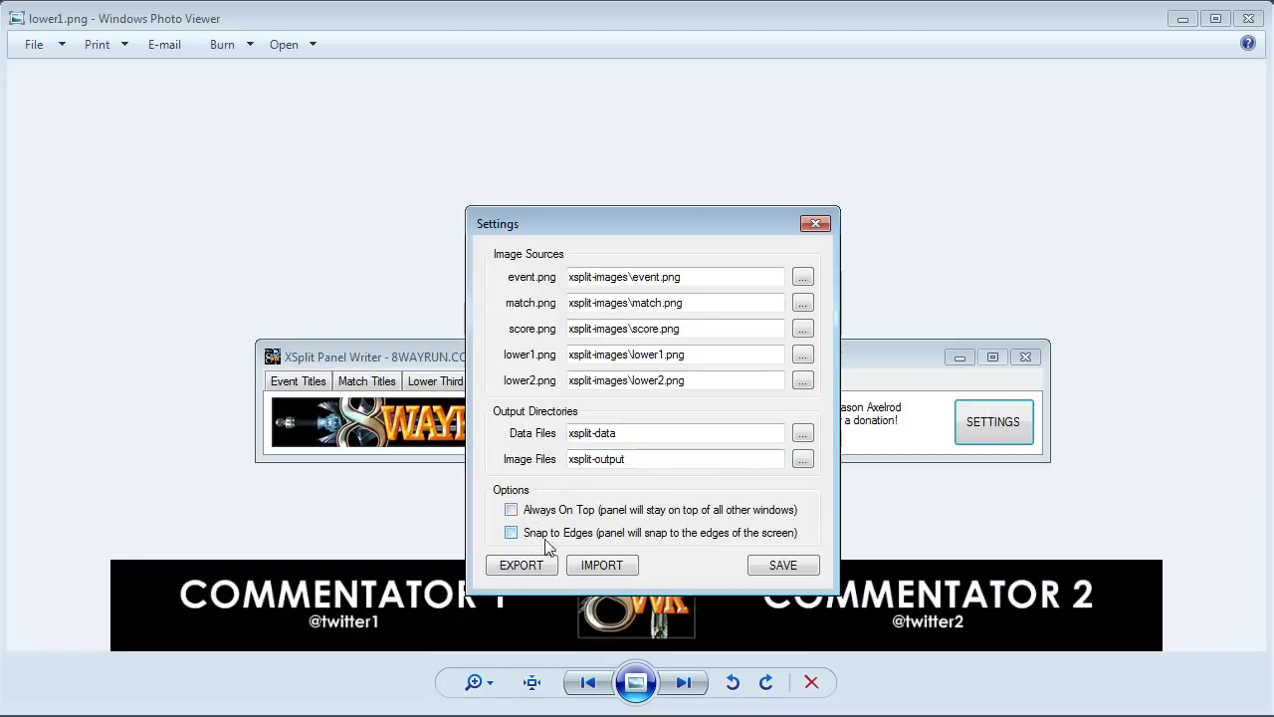
pyautogui.click(783, 565)
pyautogui.click(708, 267)
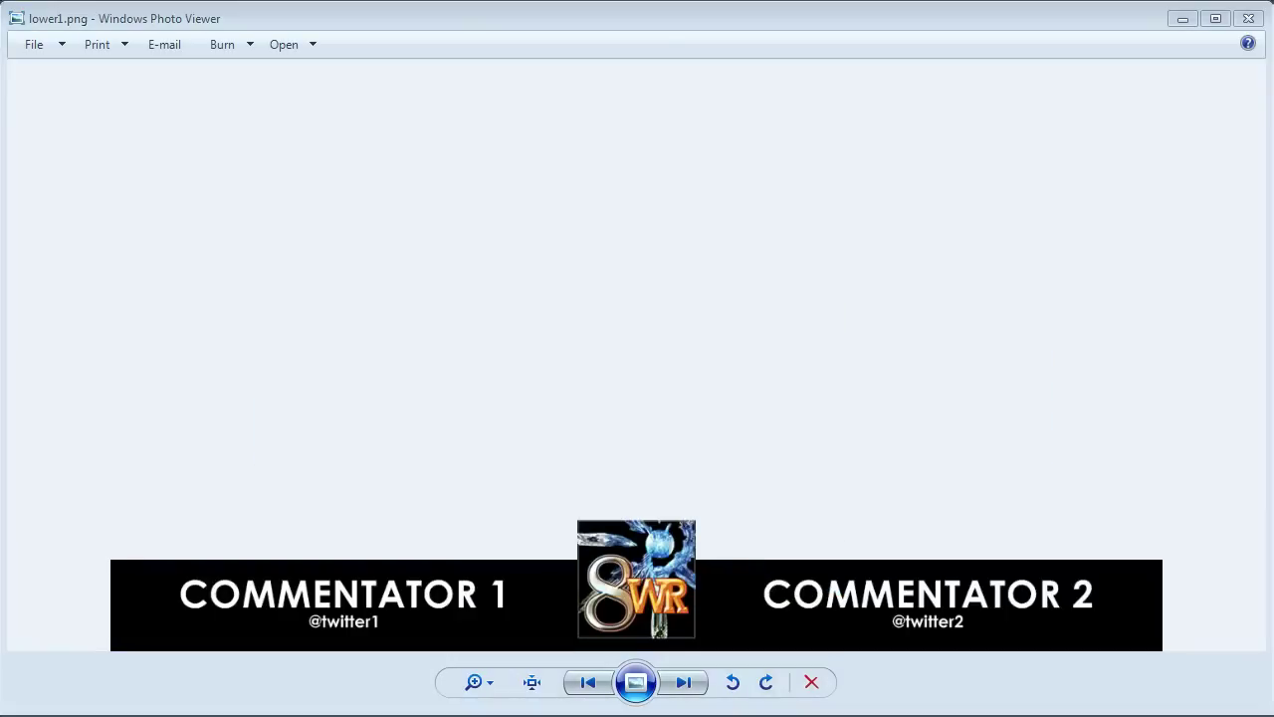
pyautogui.hotkey('alt', 'F4')
# - Enable Always On Top, save the settings, and select image files in the xsplit-output folder to check that the panel stays in front
pyautogui.click(677, 598)
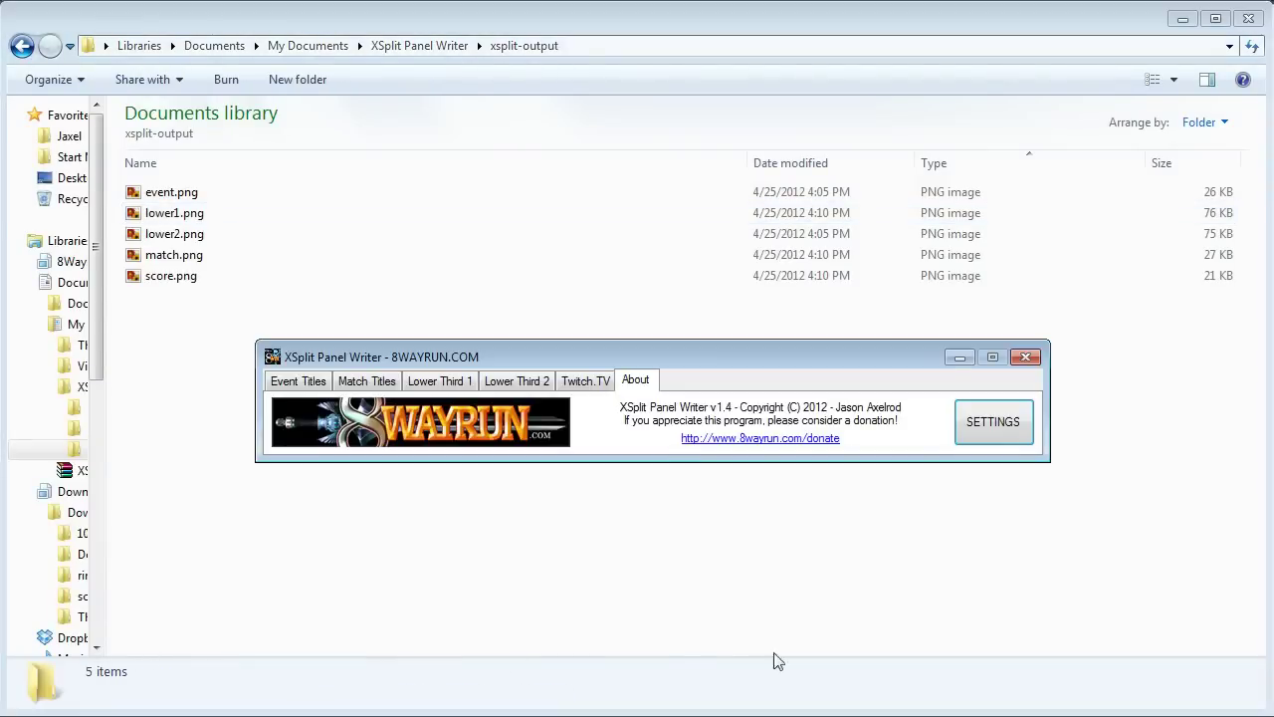
pyautogui.click(971, 423)
pyautogui.click(772, 566)
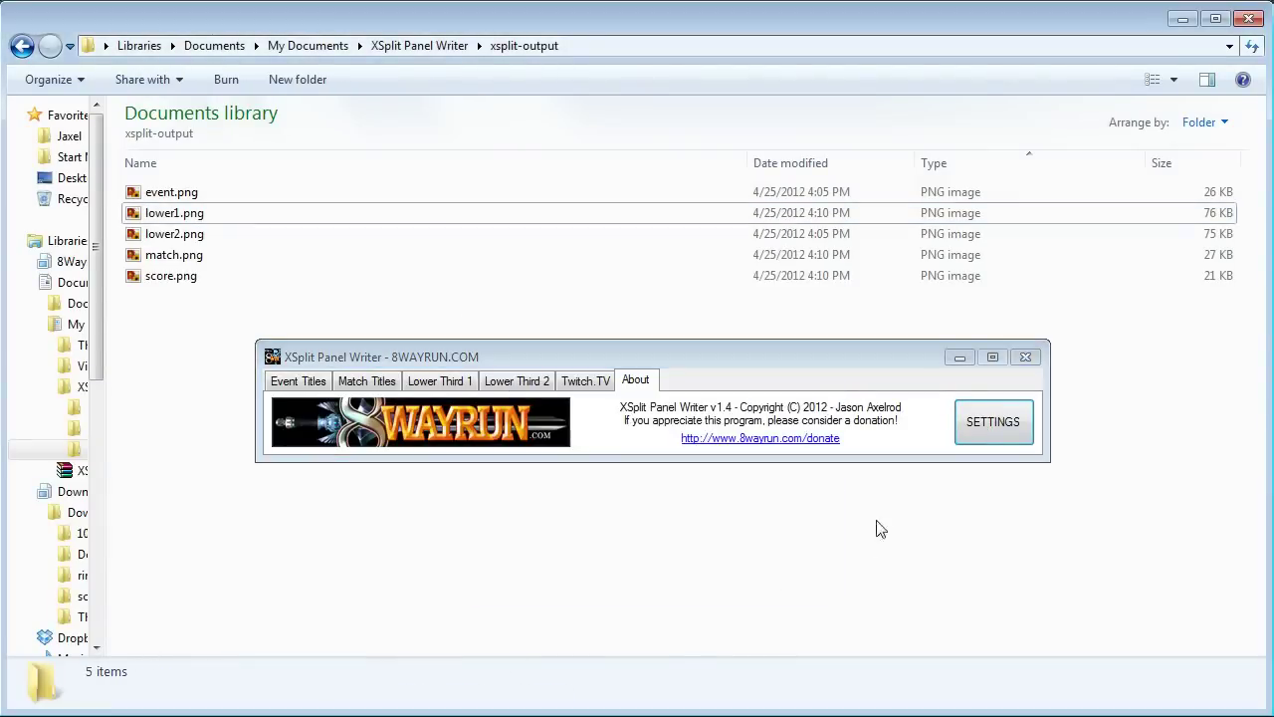
pyautogui.click(438, 213)
pyautogui.click(435, 251)
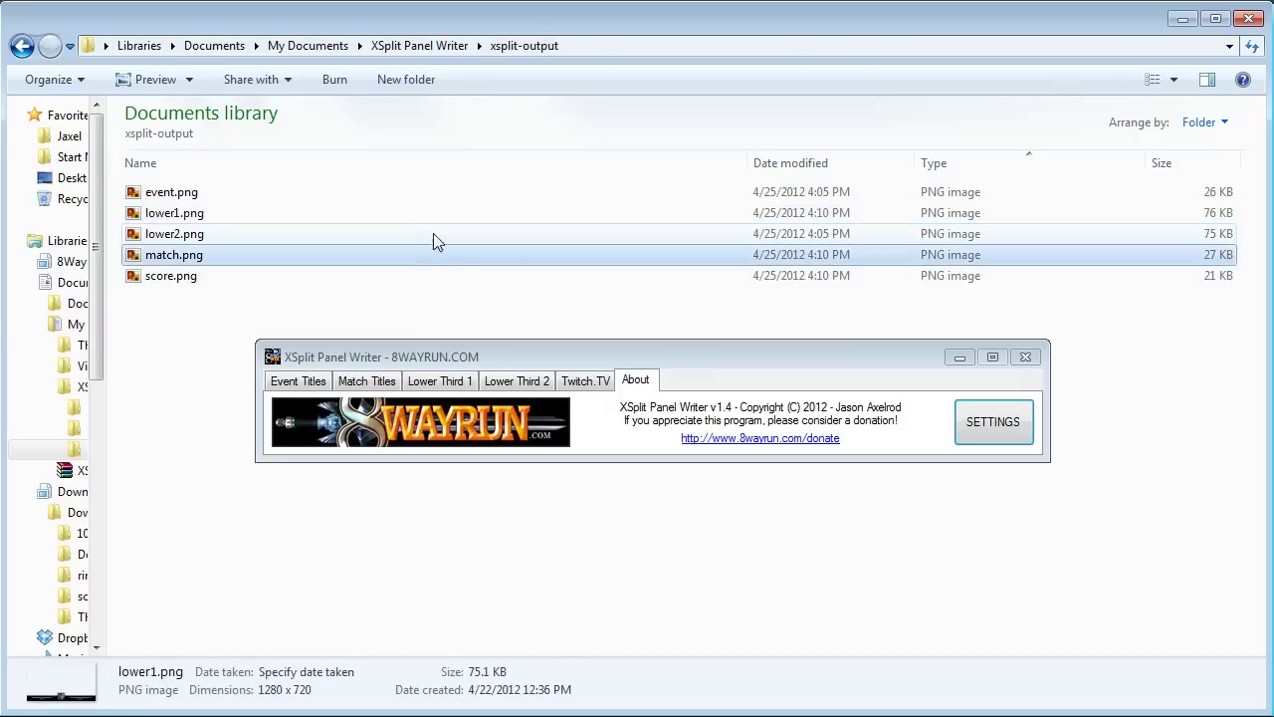
pyautogui.click(452, 213)
# - Reopen the program settings, save them, and move the panel window lower on the screen
pyautogui.click(982, 427)
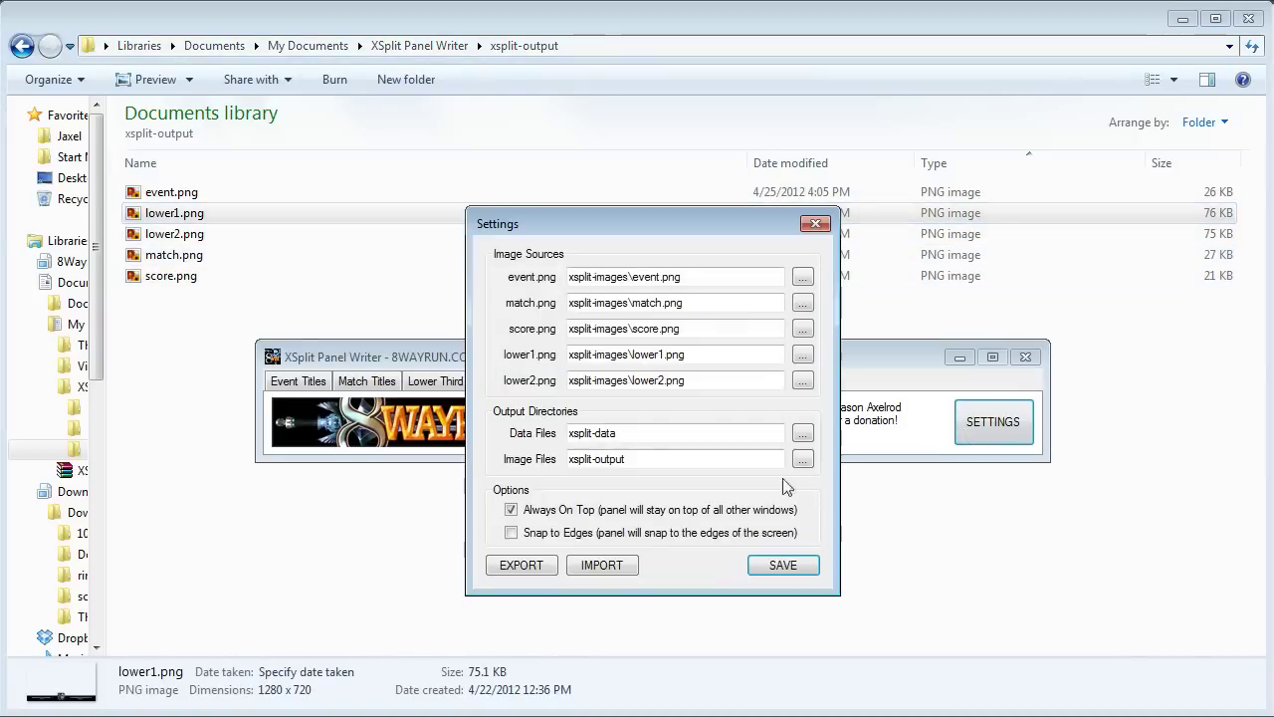
pyautogui.click(811, 566)
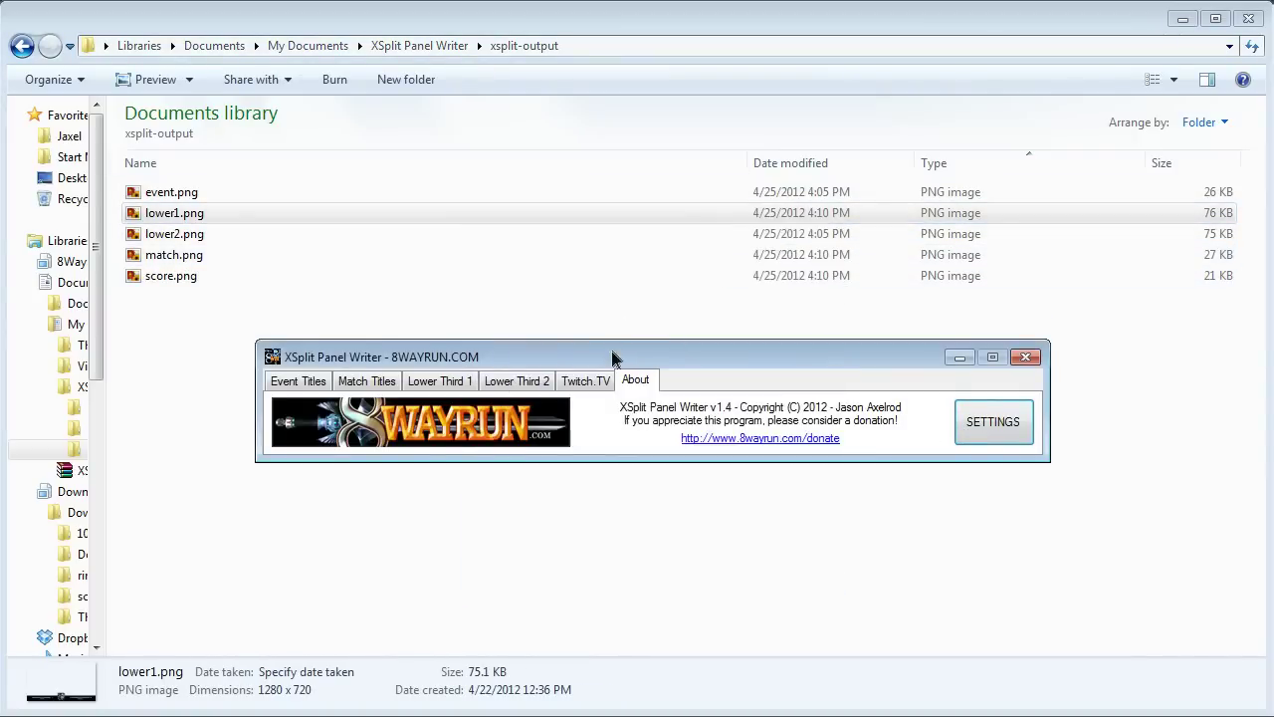
pyautogui.moveTo(657, 356); pyautogui.dragTo(627, 451)
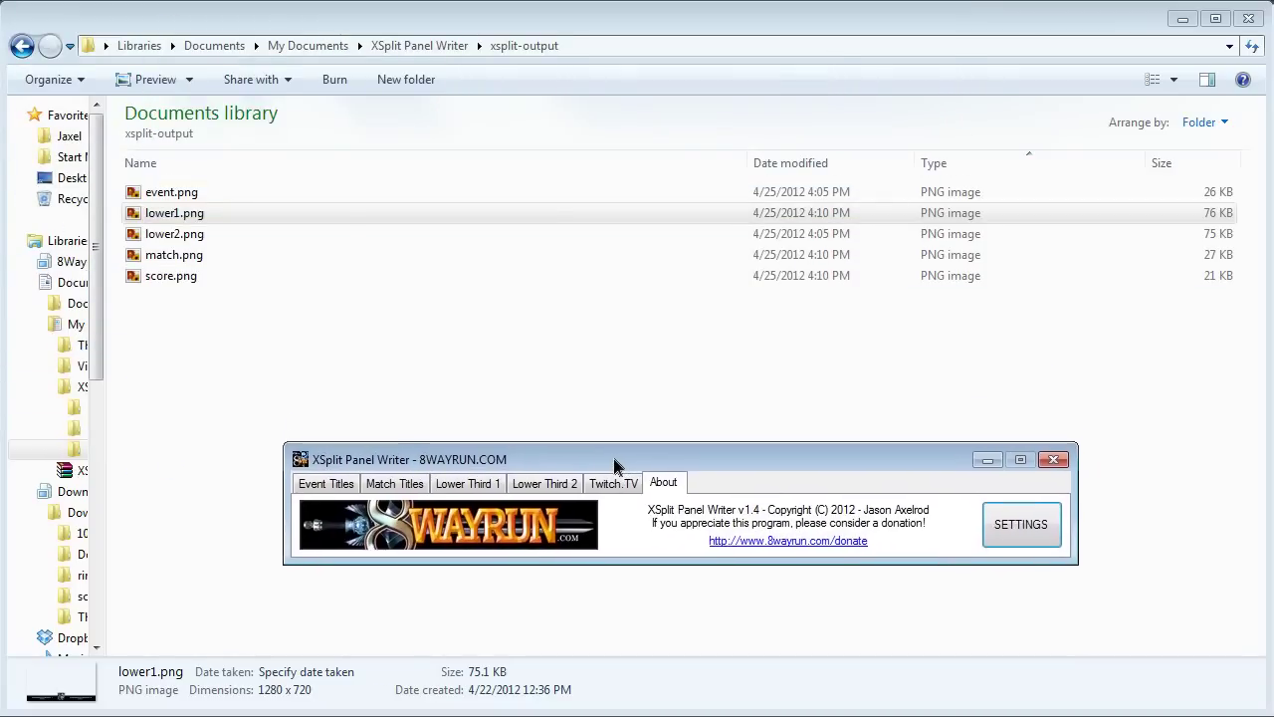
pyautogui.moveTo(615, 465); pyautogui.dragTo(620, 463)
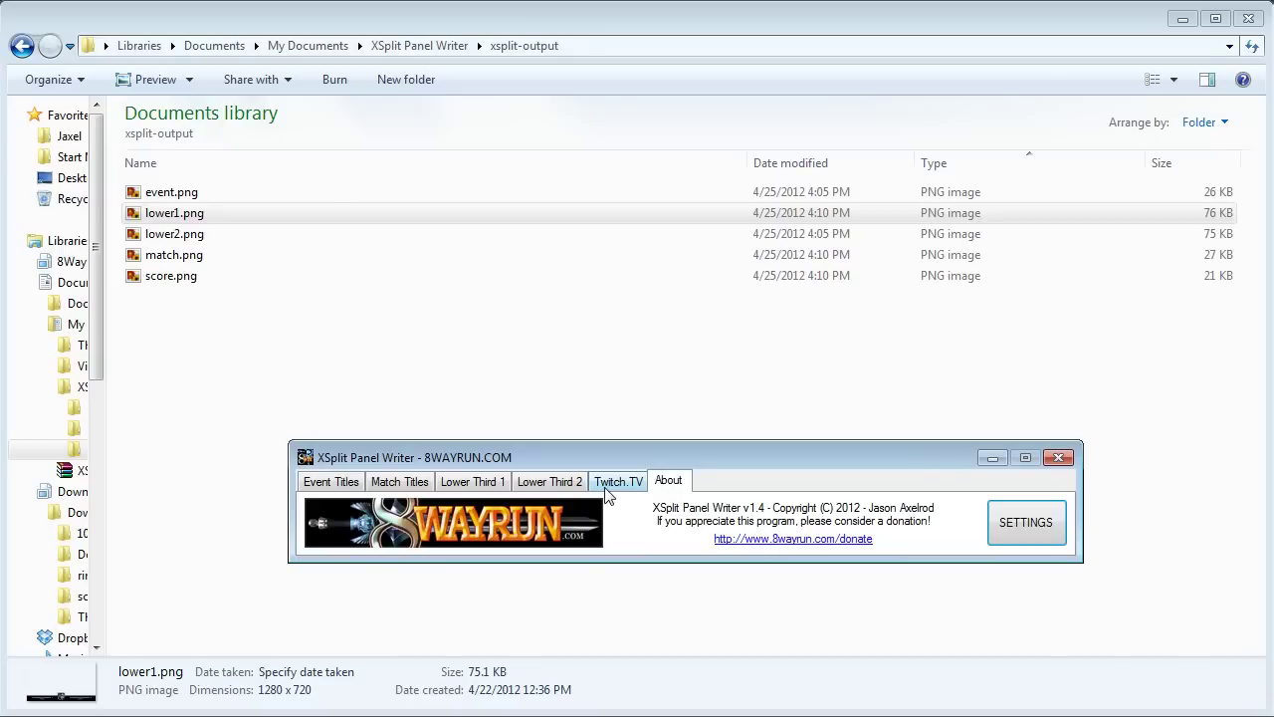
# - View the Twitch.TV sign-in instructions and highlight OAuth.Core.dll and OAuth.Web.dll in the XSplit Panel Writer folder
pyautogui.click(605, 488)
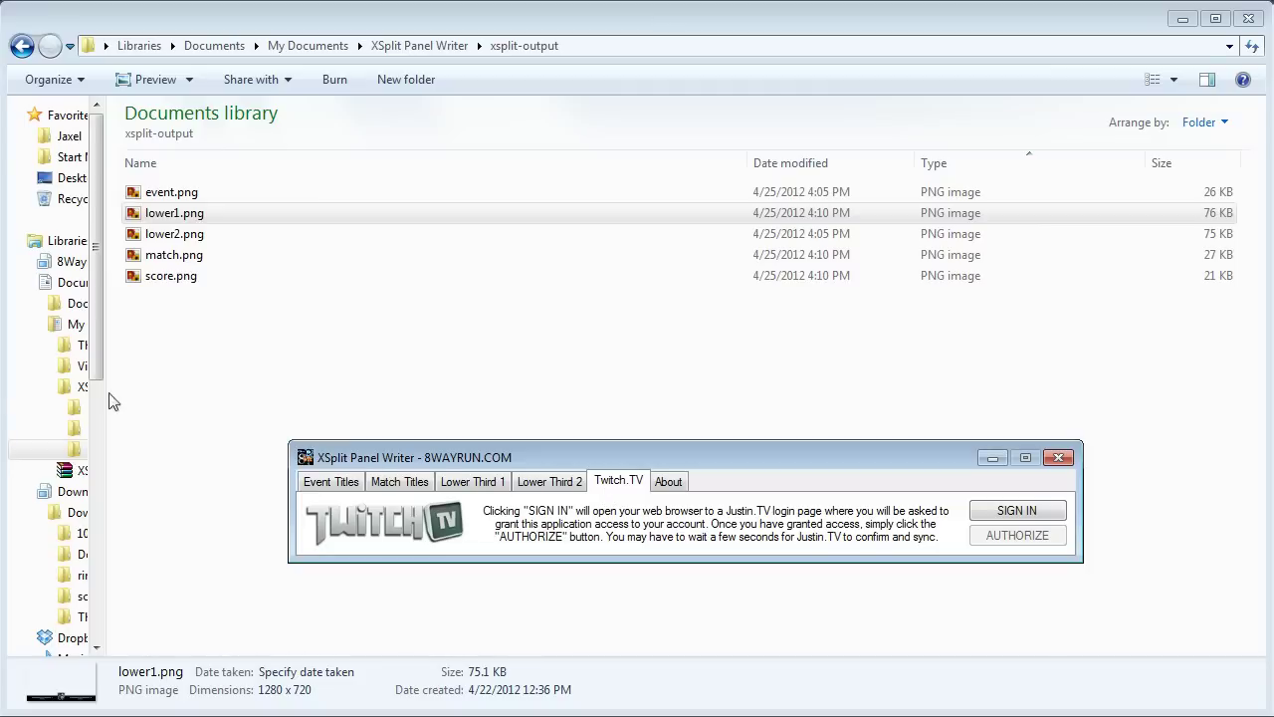
pyautogui.click(82, 386)
pyautogui.moveTo(219, 341); pyautogui.dragTo(176, 271)
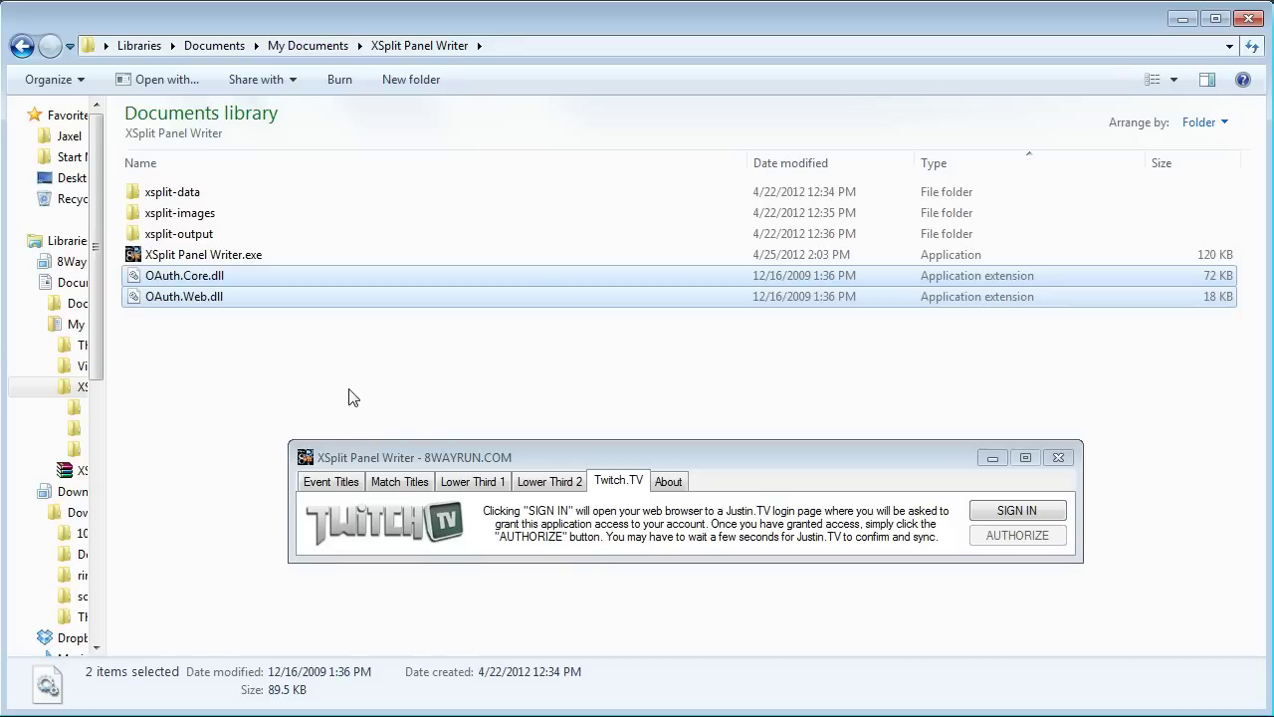
# - Sign the panel in to Twitch.TV through the browser, grant 8WAYRUN Panel Writer access on Justin.tv, and authorize the connection
pyautogui.moveTo(524, 461); pyautogui.dragTo(512, 475)
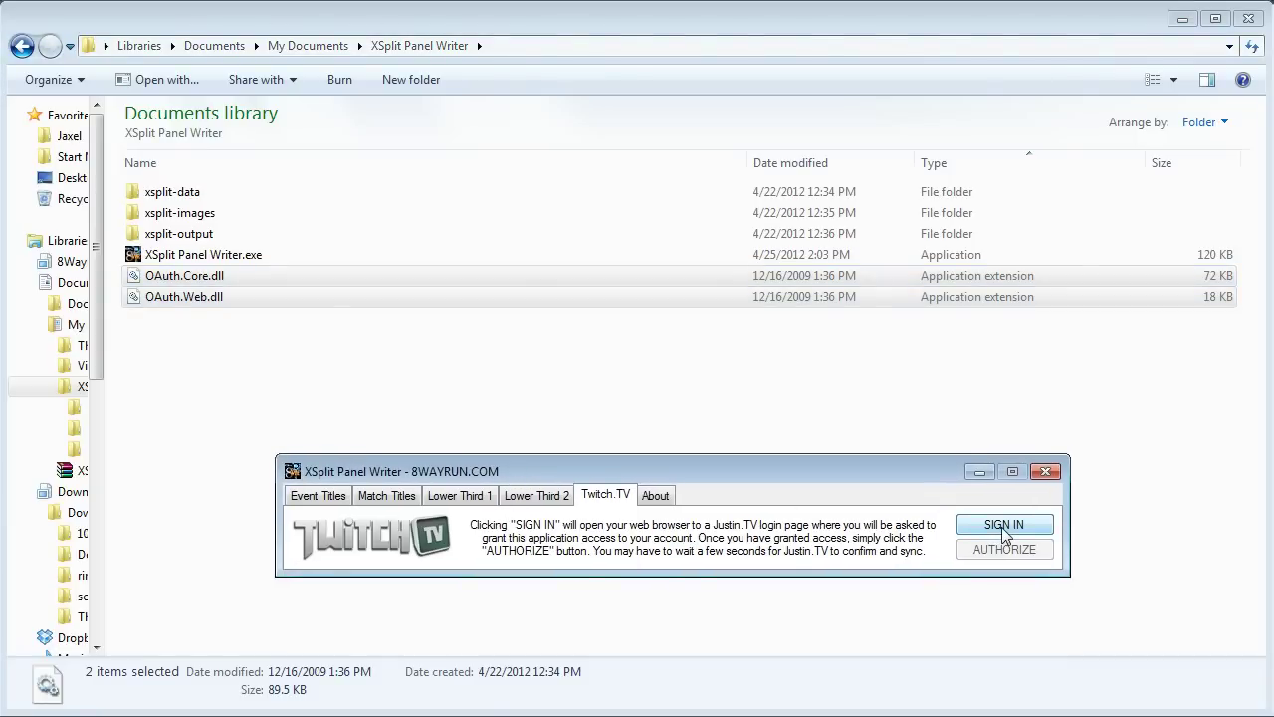
pyautogui.click(1003, 528)
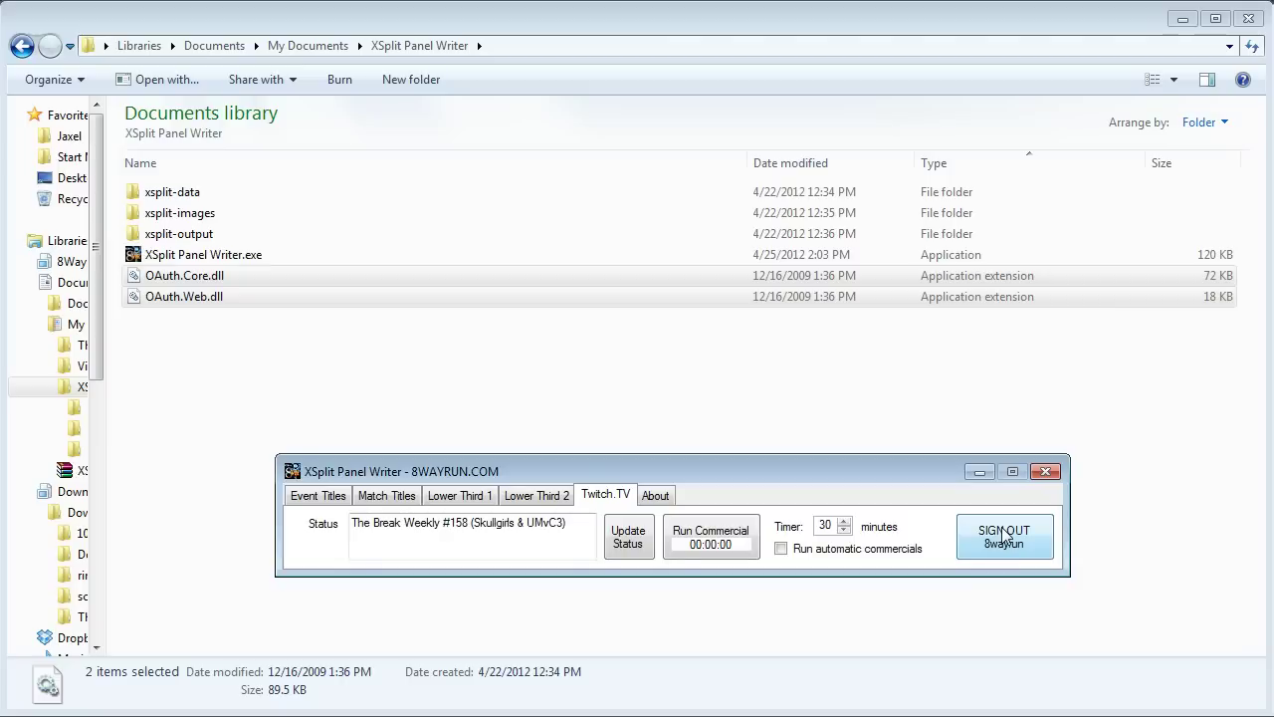
pyautogui.click(1006, 536)
pyautogui.click(1003, 530)
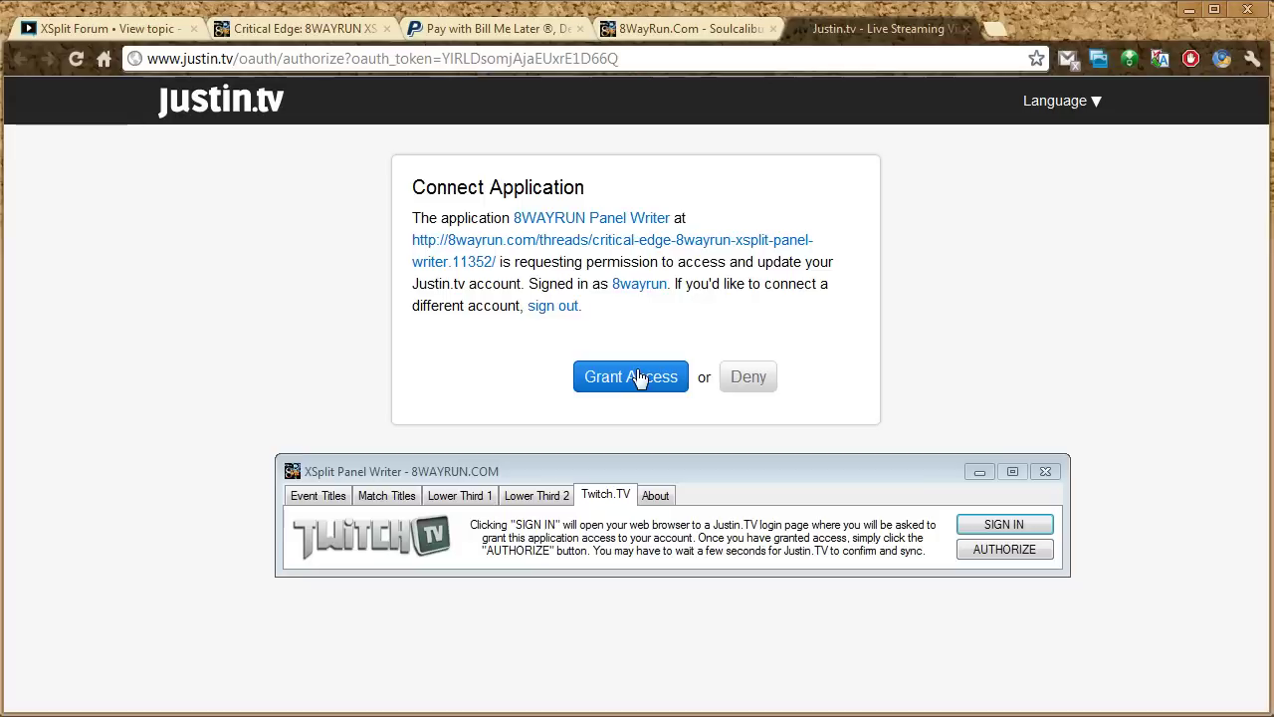
pyautogui.click(637, 379)
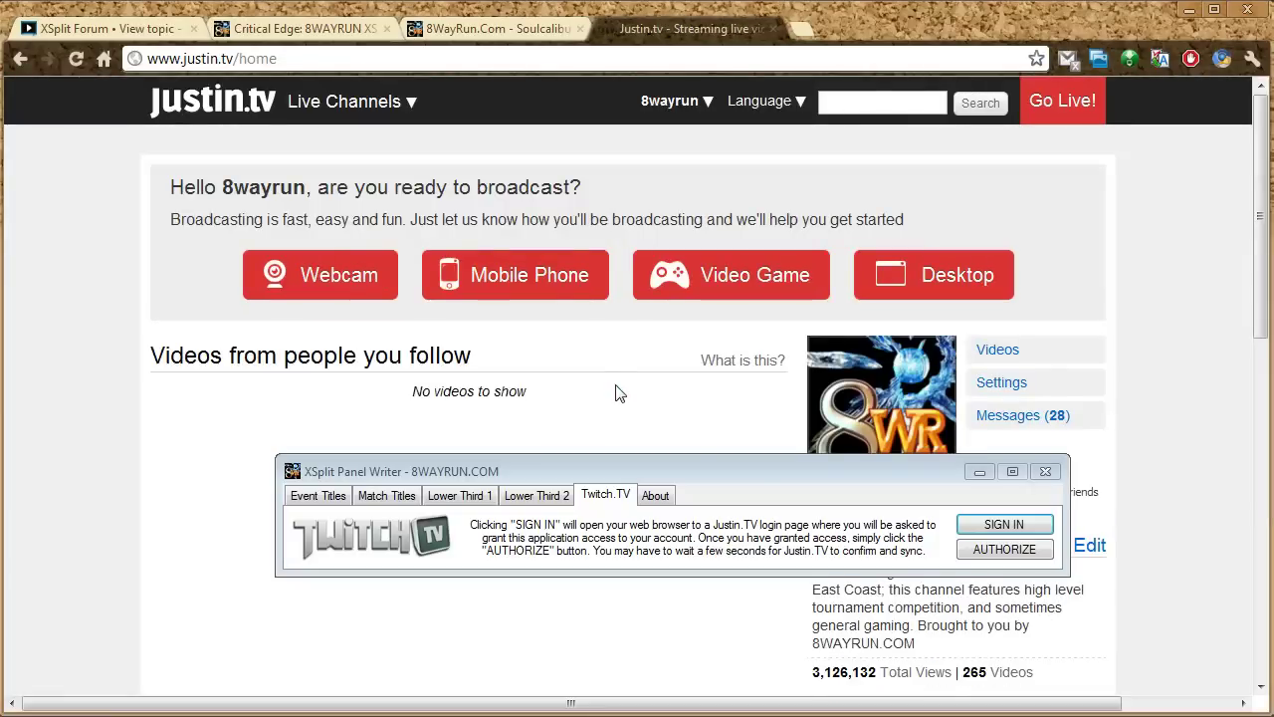
pyautogui.click(989, 551)
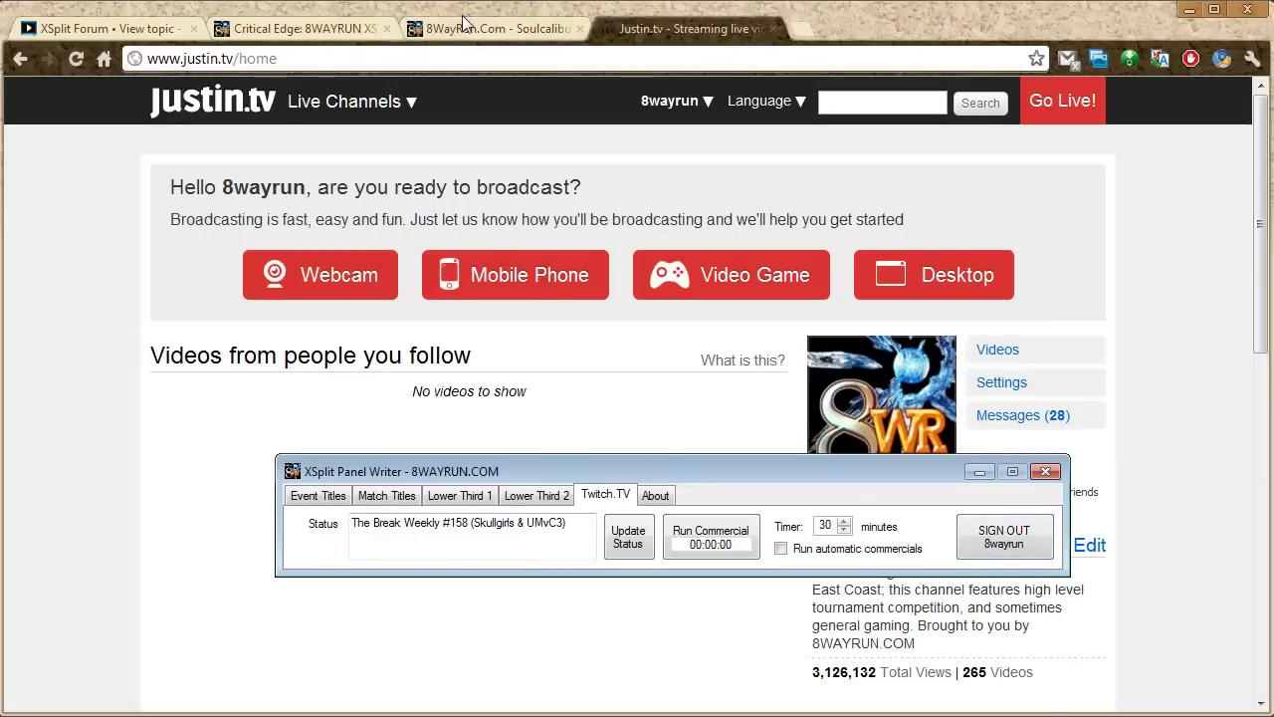
# - Open the bookmarked Twitch.TV 8WAYRUN channel page in the browser and move the panel clear of the stream title
pyautogui.click(112, 64)
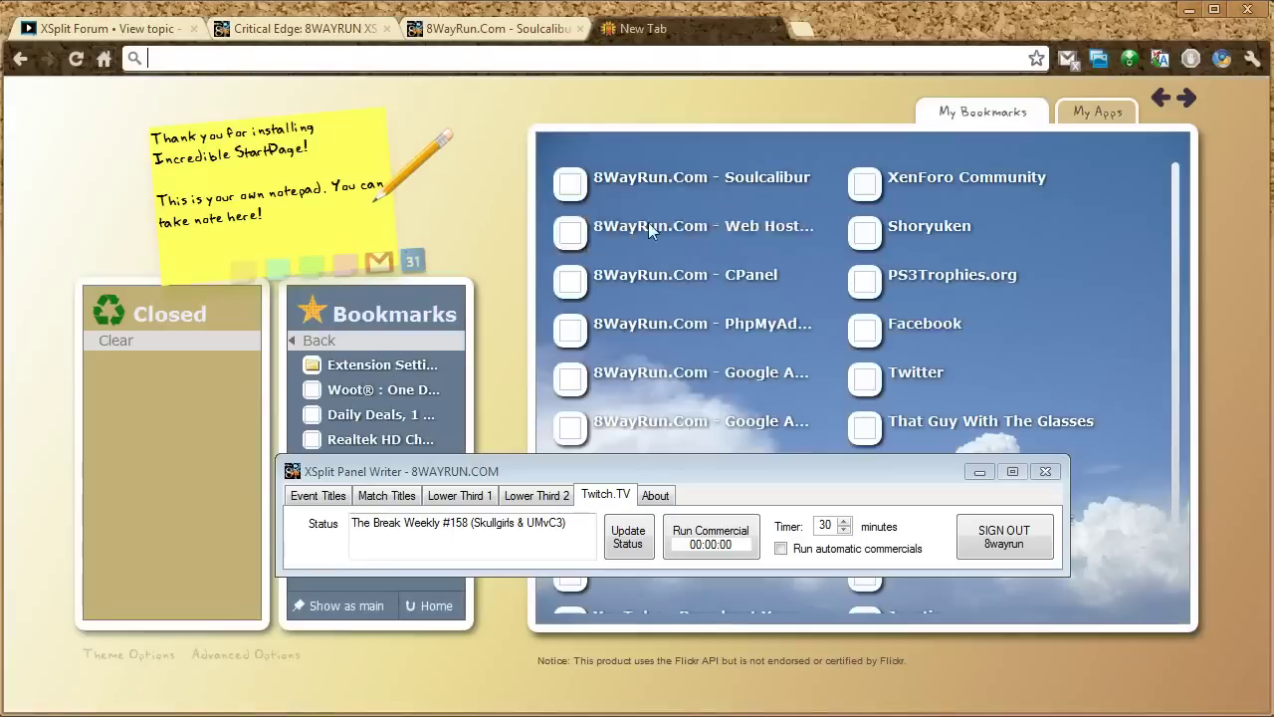
pyautogui.scroll(-3, 730, 438)
pyautogui.click(730, 443)
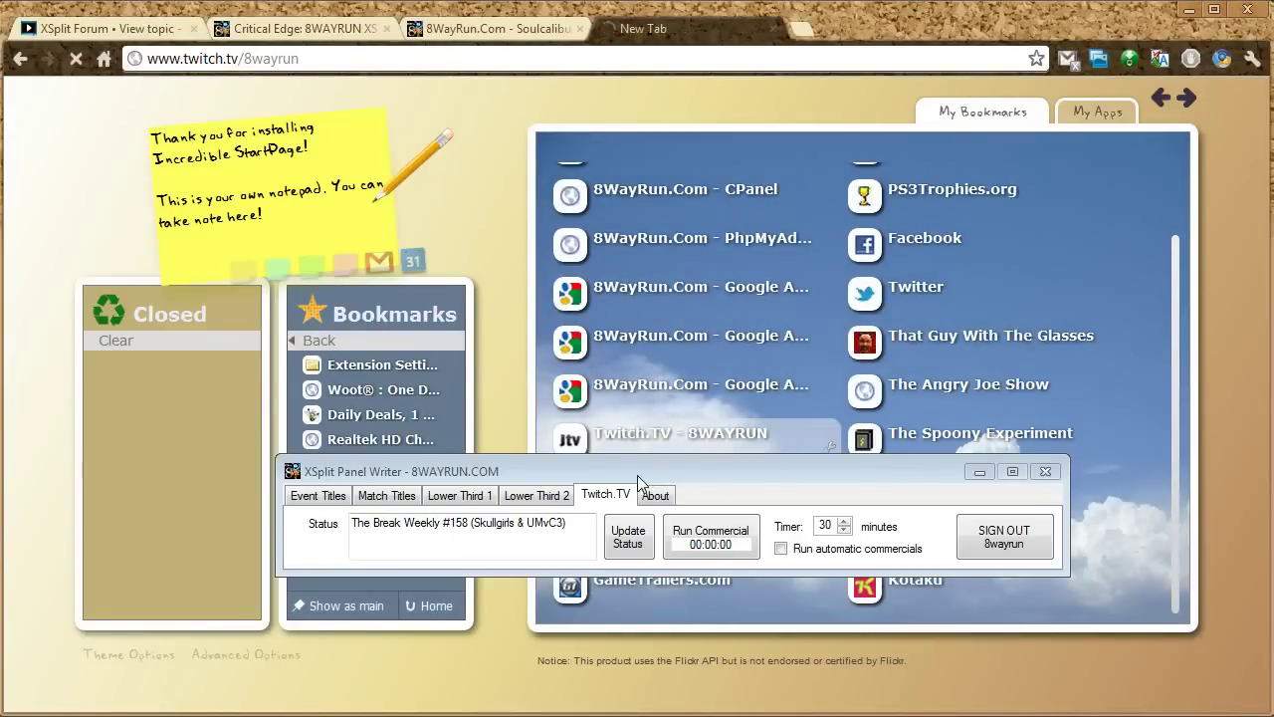
pyautogui.moveTo(632, 476); pyautogui.dragTo(607, 523)
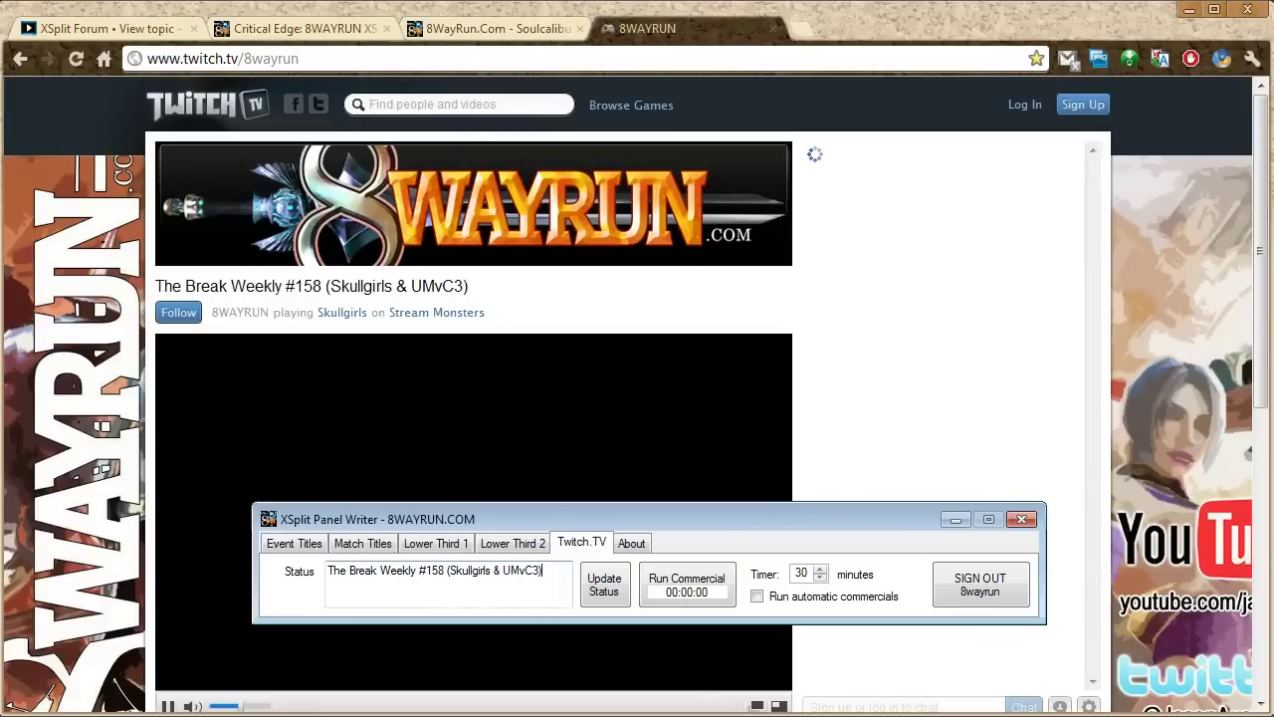
# - Replace the Twitch.TV status with "The Witcher Enhanced Edition" and send the status update
pyautogui.moveTo(543, 578); pyautogui.dragTo(107, 463)
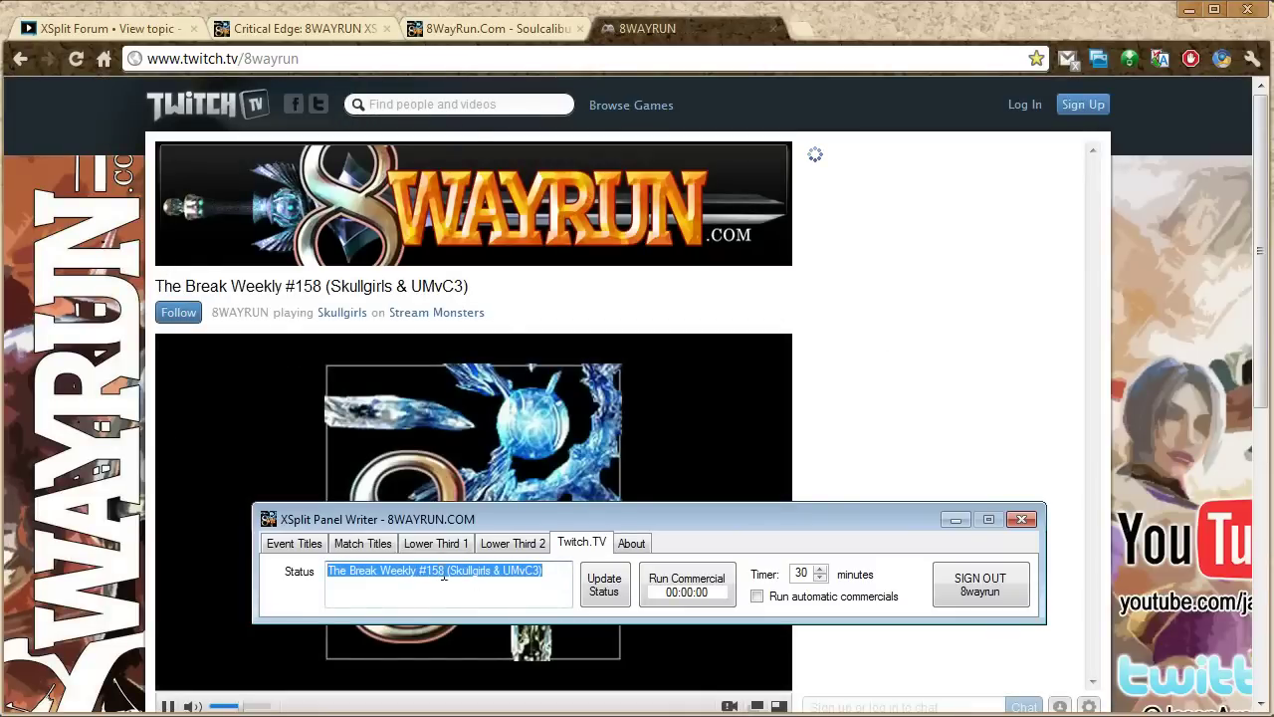
pyautogui.moveTo(547, 577); pyautogui.dragTo(5, 523)
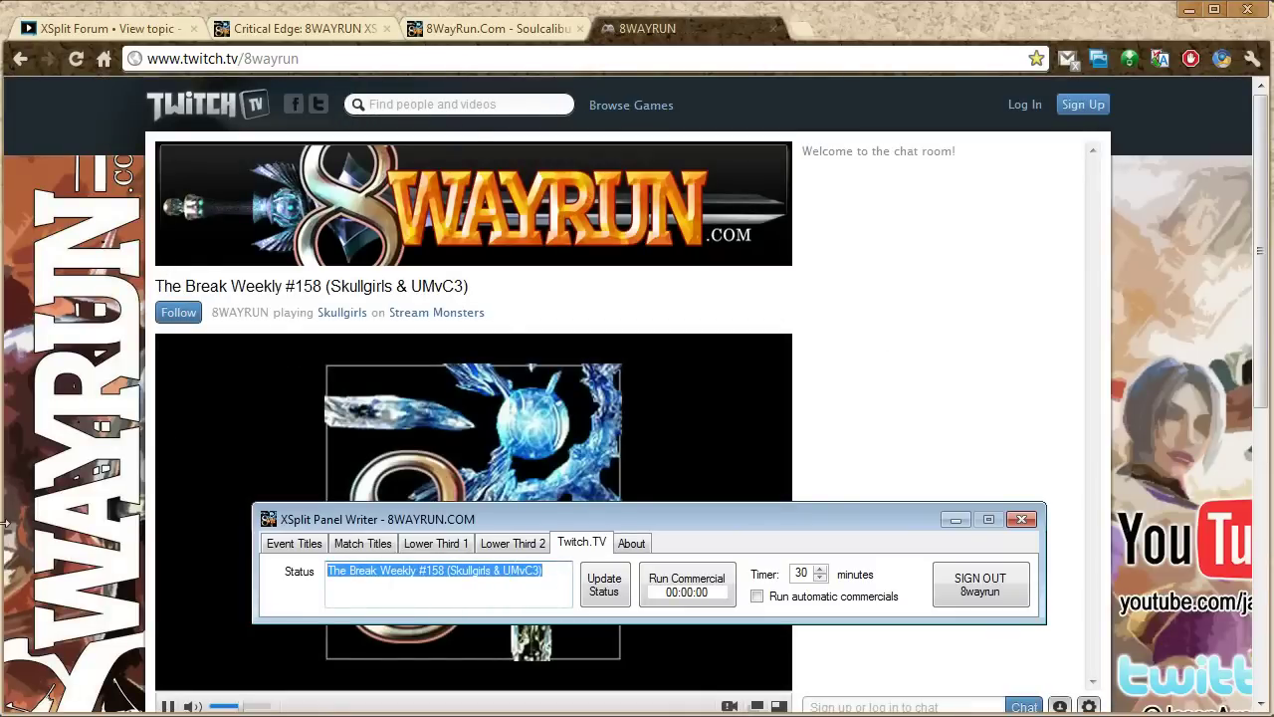
pyautogui.write('The Witcher ')
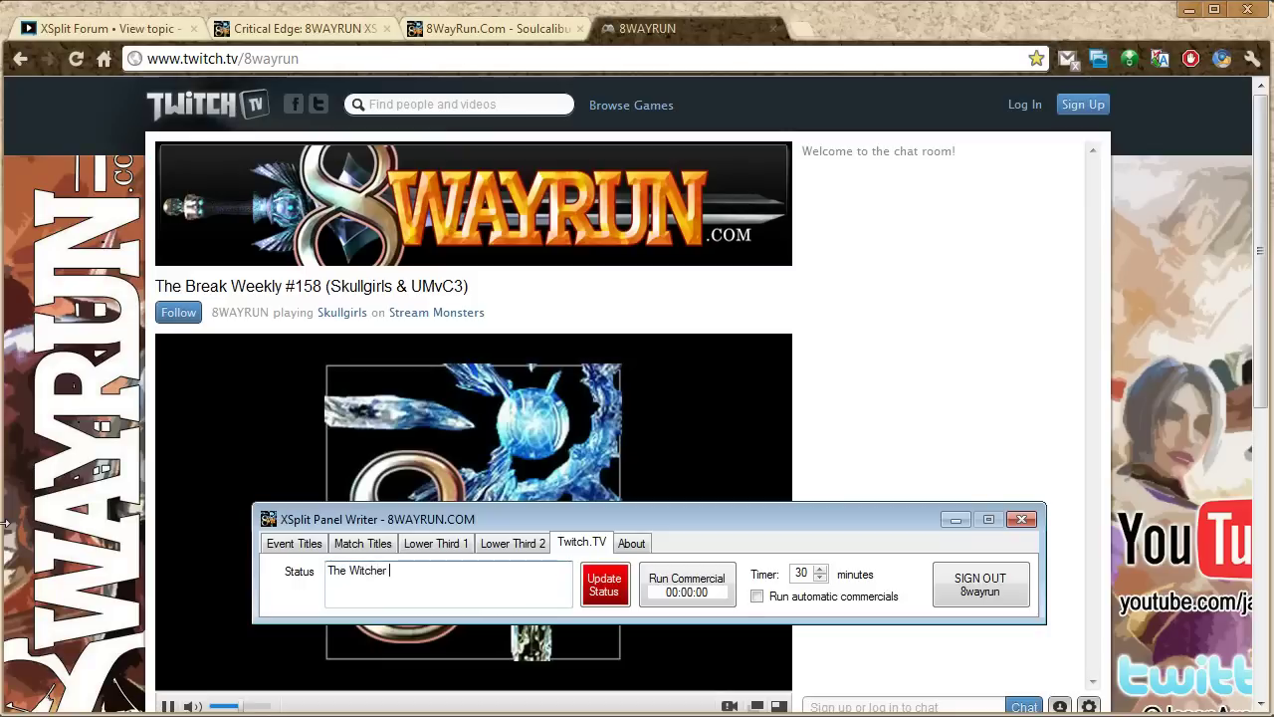
pyautogui.write('Enhanced Edition')
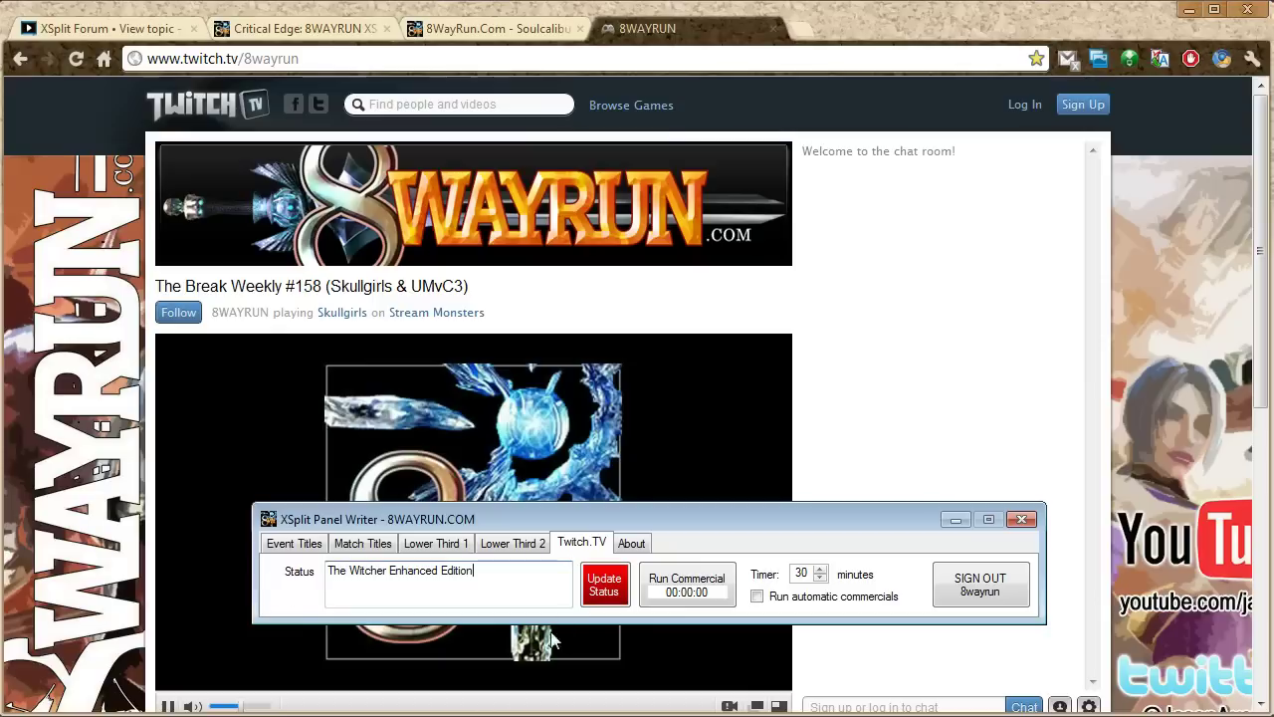
pyautogui.click(603, 581)
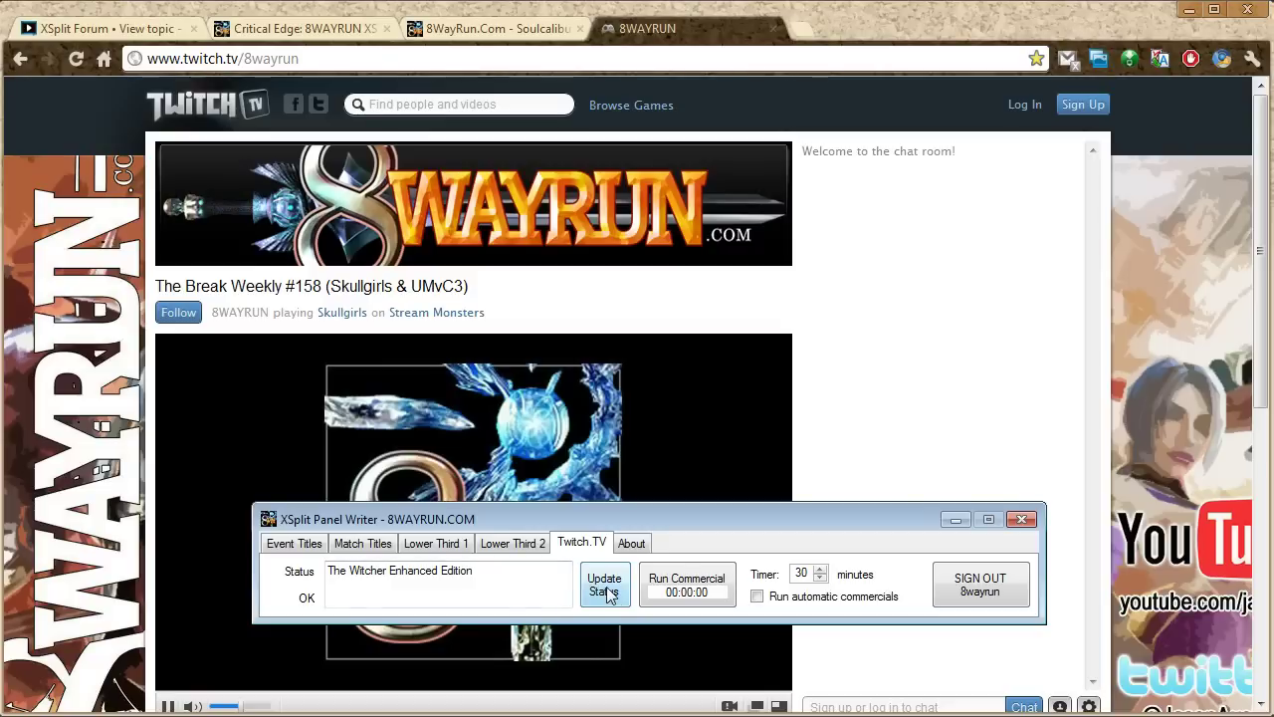
# - Reload the 8wayrun channel page and check the stream title and the game listed beneath it
pyautogui.click(421, 59)
pyautogui.press('Return')
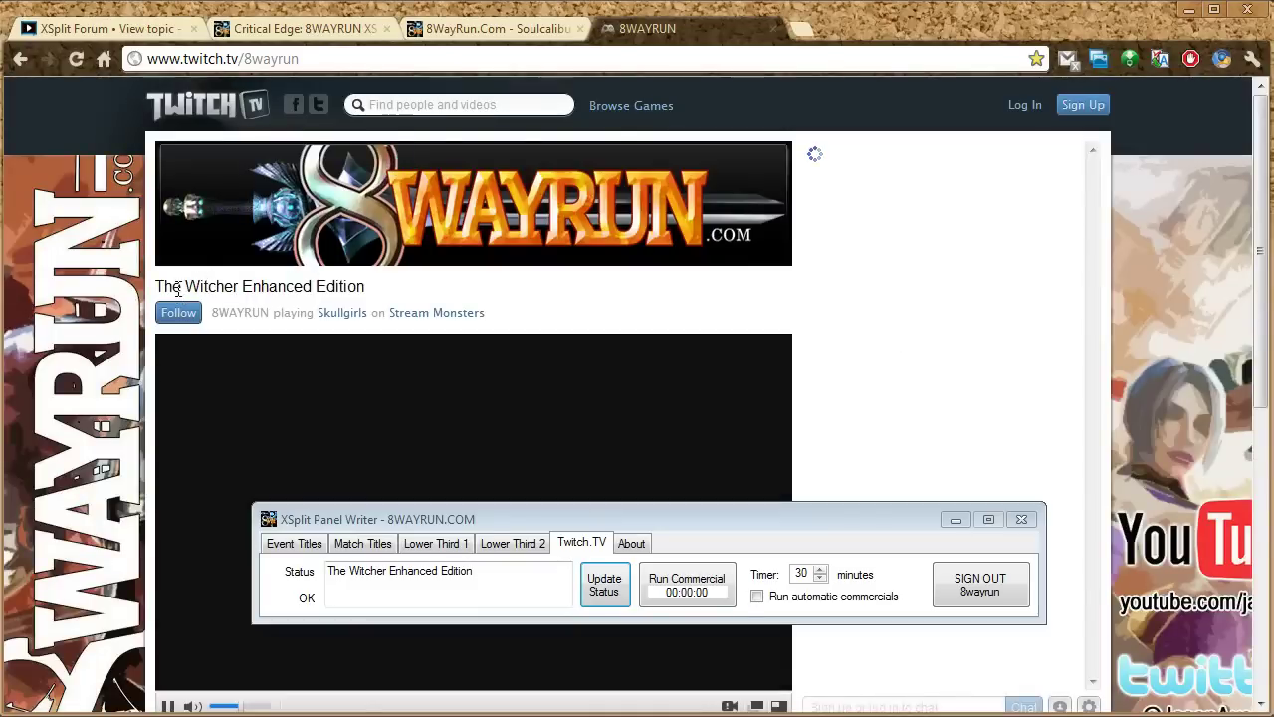
pyautogui.moveTo(156, 287); pyautogui.dragTo(358, 286)
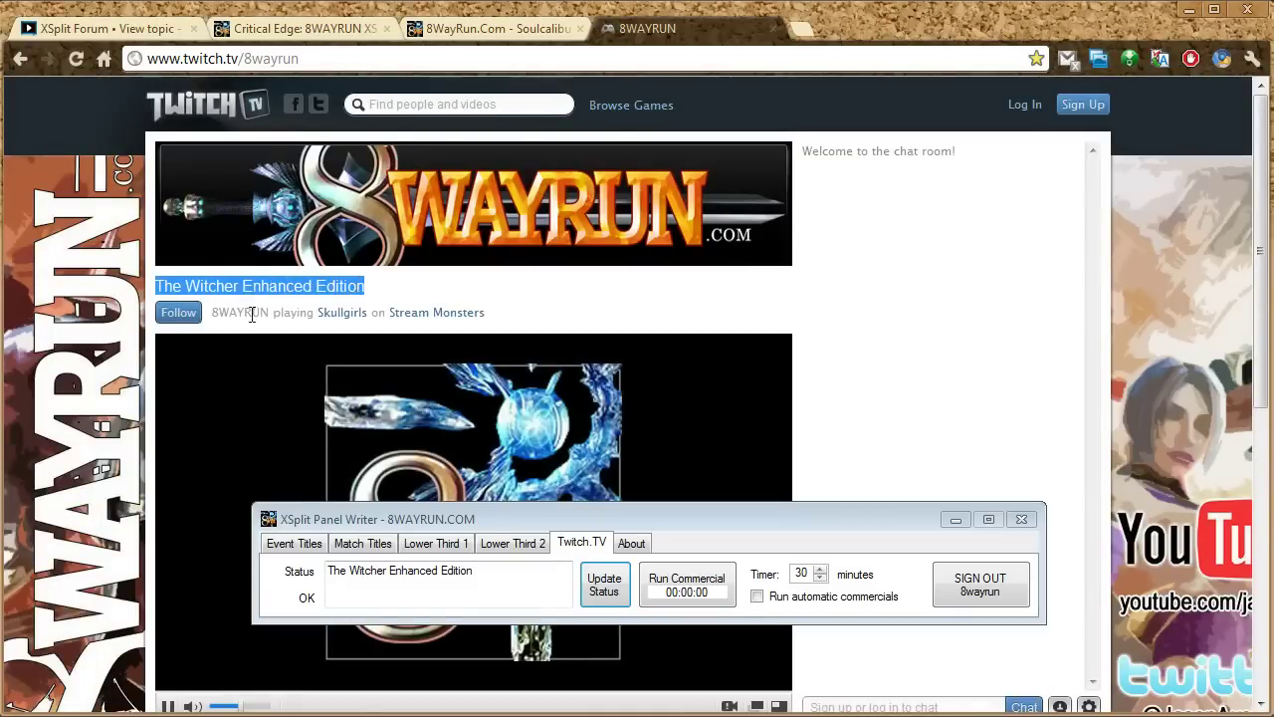
pyautogui.moveTo(212, 314); pyautogui.dragTo(367, 317)
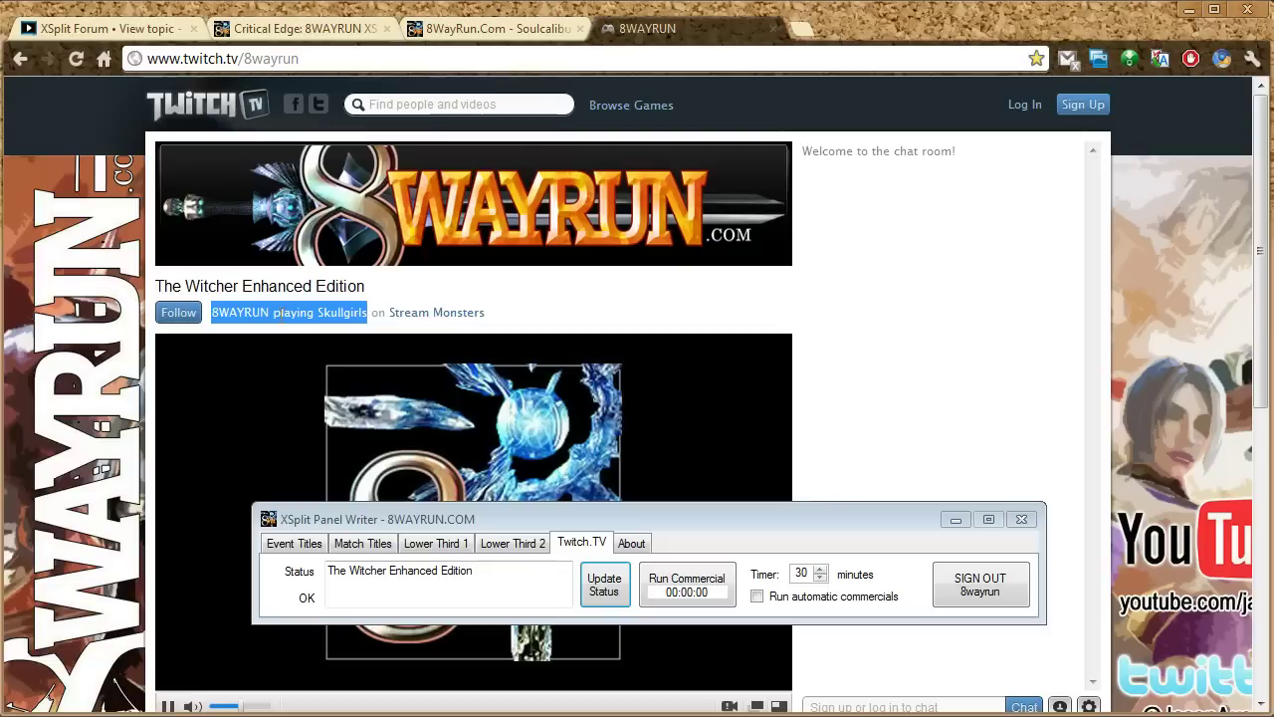
pyautogui.click(281, 316)
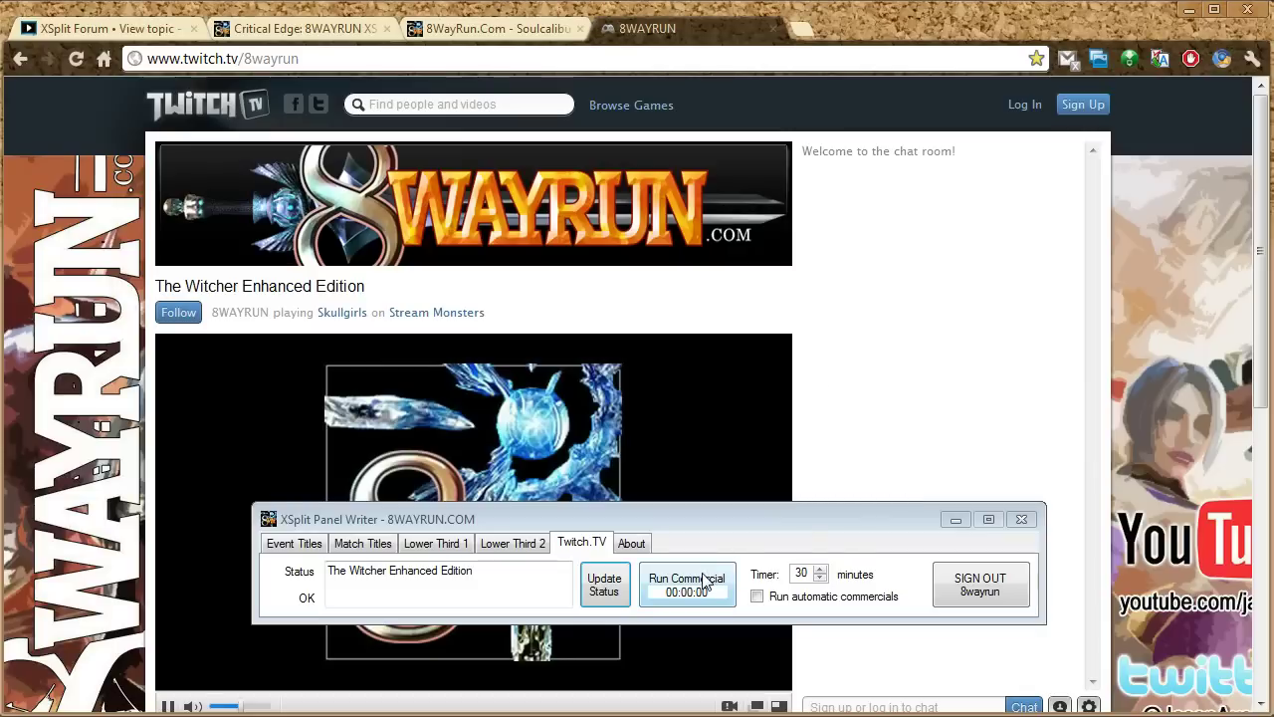
# - Close the channel page, switch back to the XSplit Panel Writer folder, and run a commercial from the panel
pyautogui.click(776, 35)
pyautogui.click(62, 29)
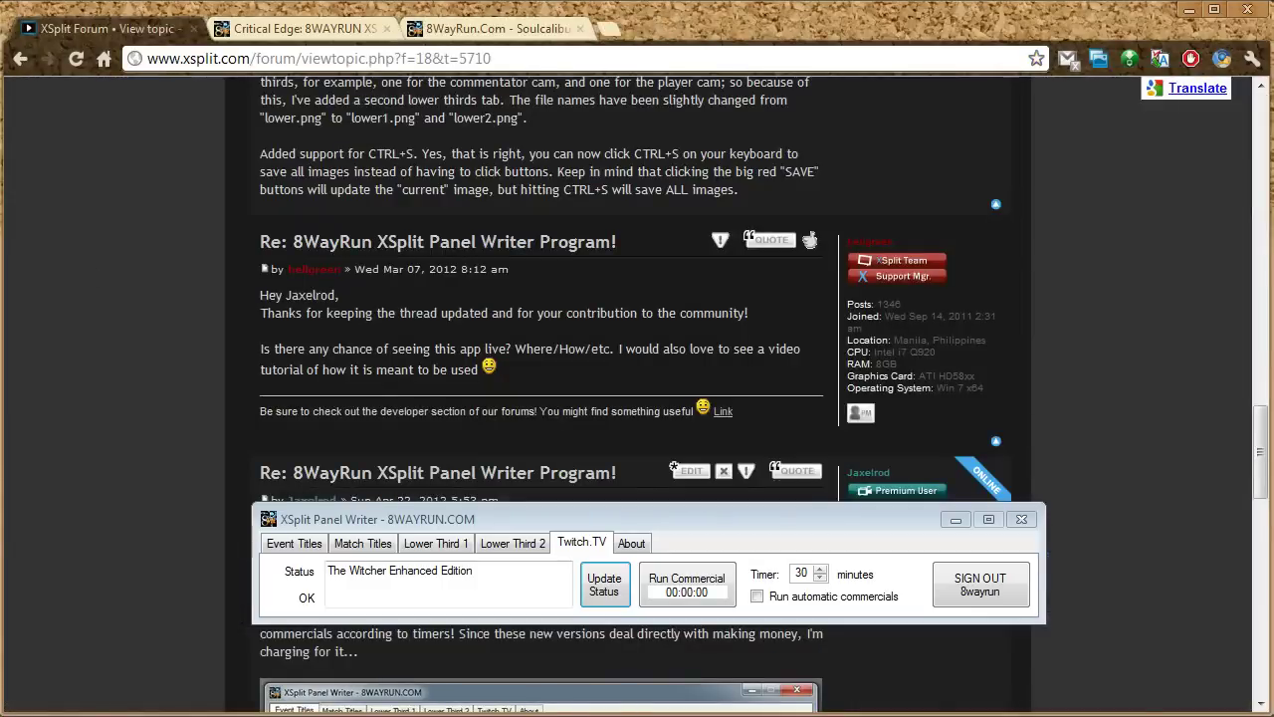
pyautogui.hotkey('alt', 'Tab')
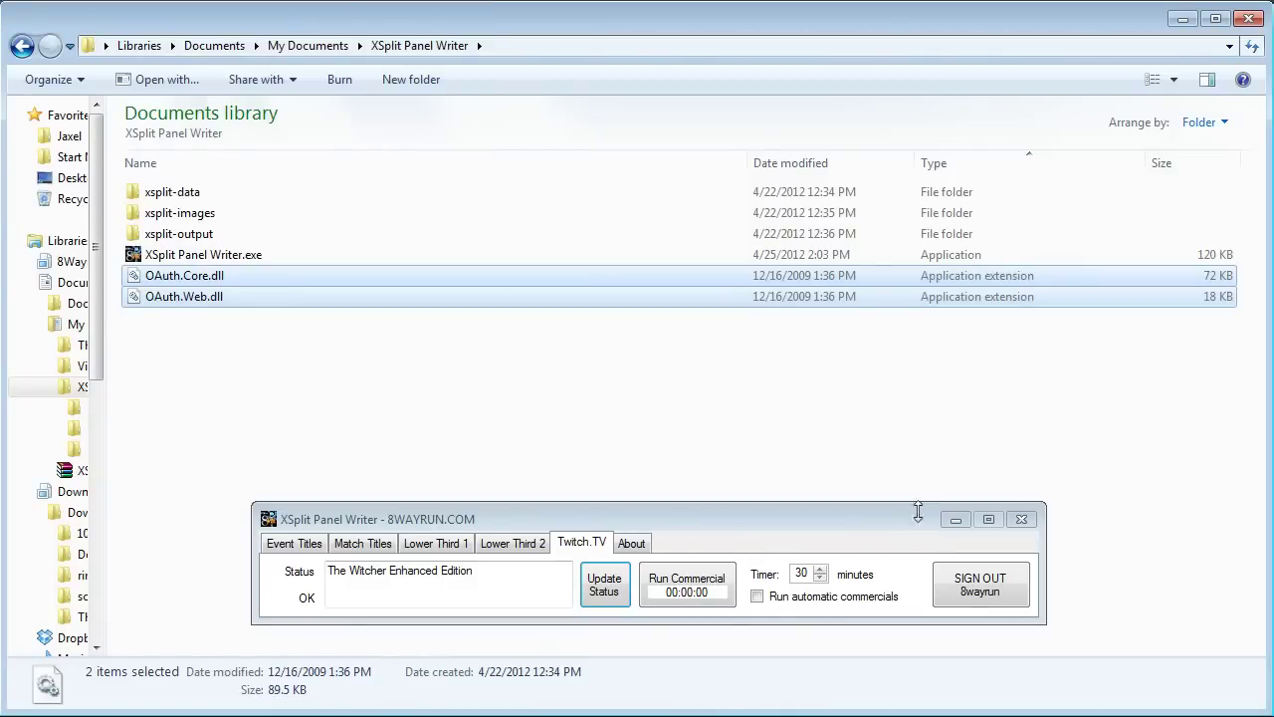
pyautogui.click(710, 565)
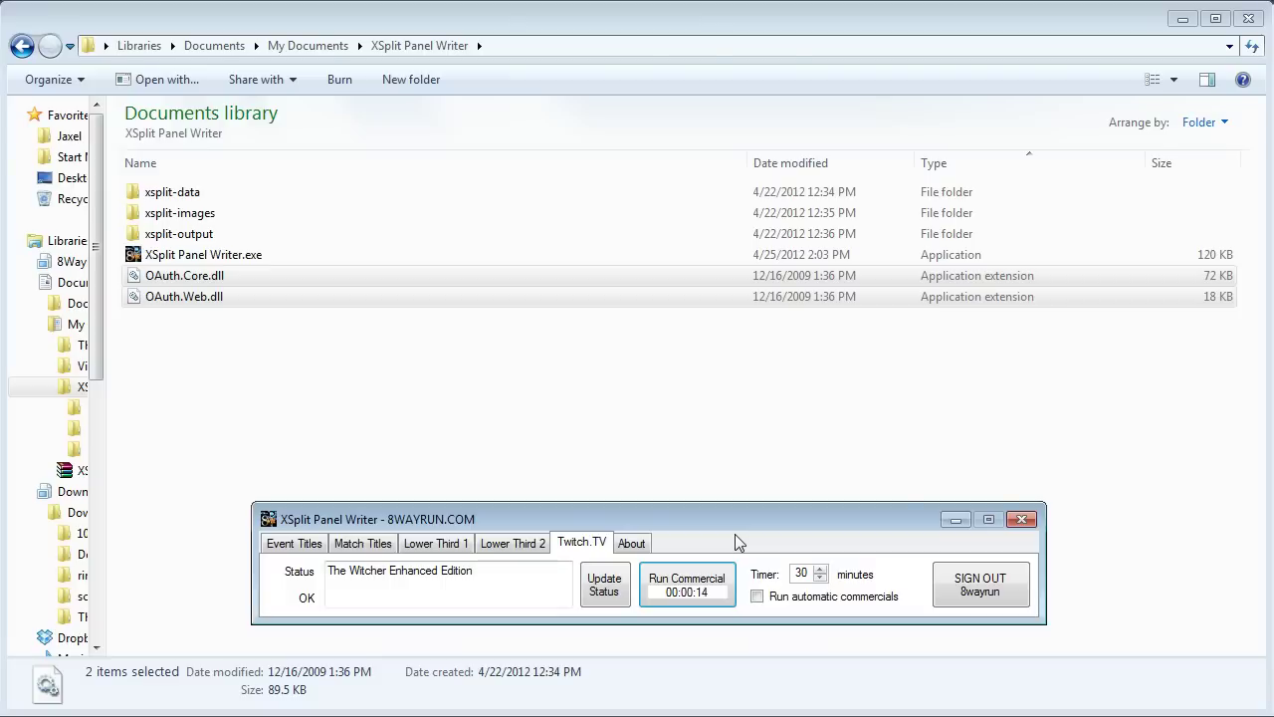
# - Set the commercial timer to 1 minute
pyautogui.click(809, 574)
pyautogui.doubleClick(807, 574)
pyautogui.click(820, 579)
pyautogui.click(821, 580)
pyautogui.click(820, 579)
pyautogui.click(820, 579)
pyautogui.click(820, 580)
pyautogui.click(820, 579)
pyautogui.click(821, 580)
# - Check the commercial reminder while on Match Titles, return to the Twitch.TV controls, and run another commercial
pyautogui.click(376, 551)
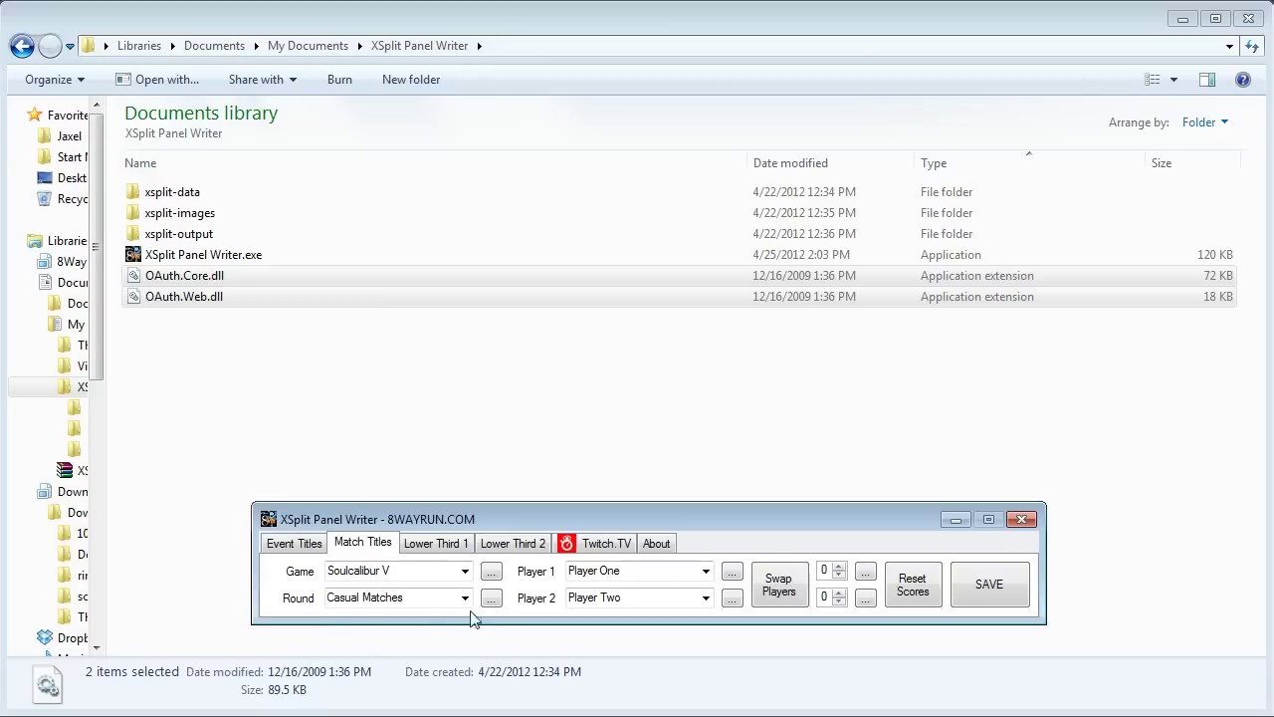
pyautogui.click(567, 547)
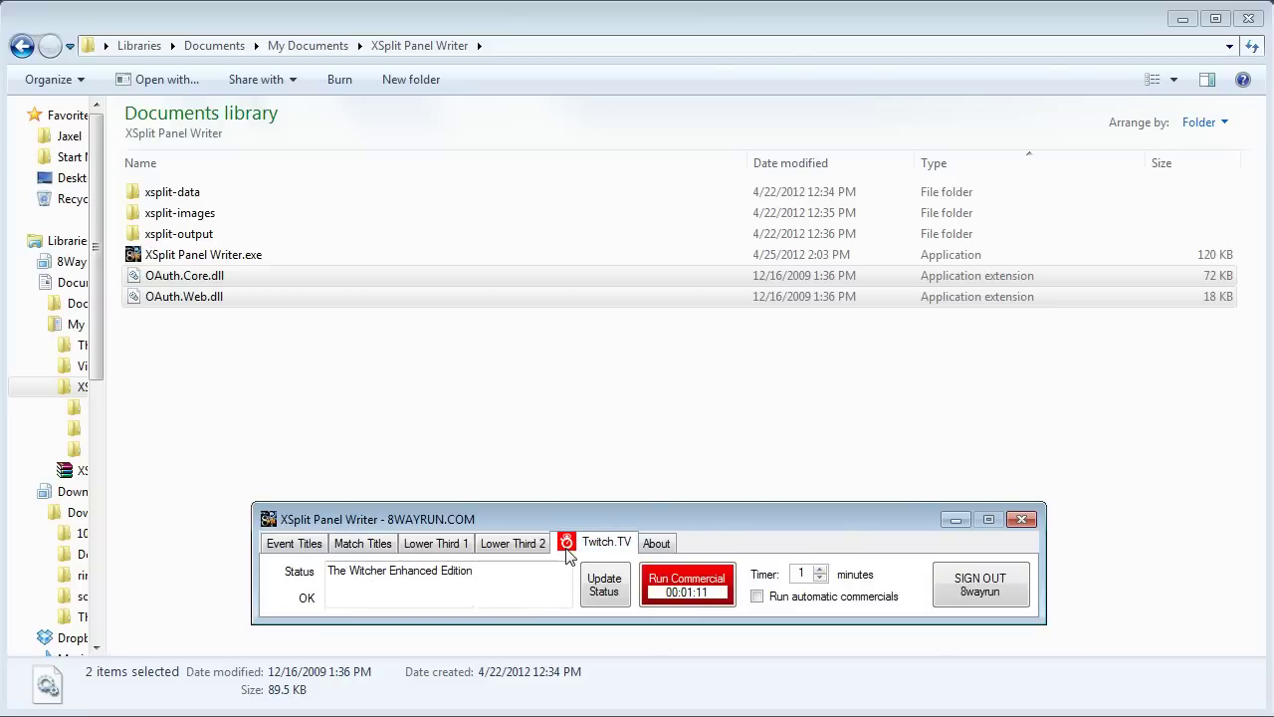
pyautogui.click(704, 588)
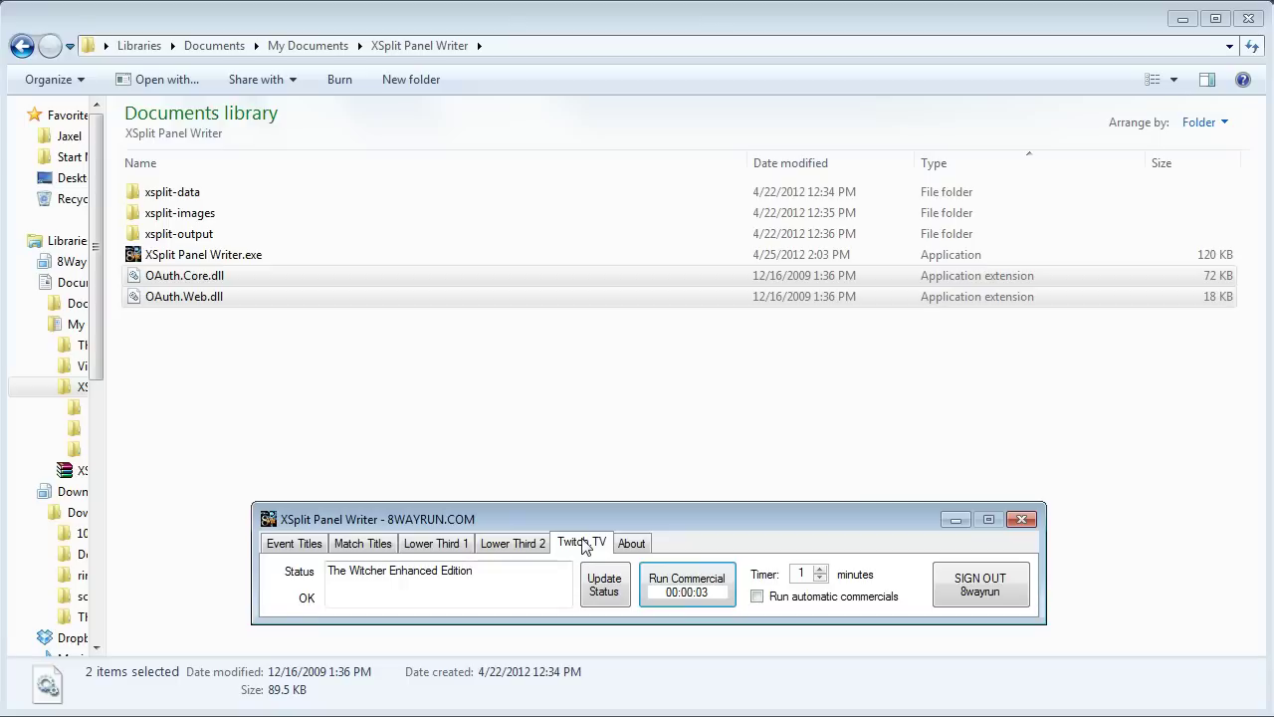
# - Set the commercial timer to 30 minutes, and switch automatic commercials on and back off
pyautogui.click(822, 570)
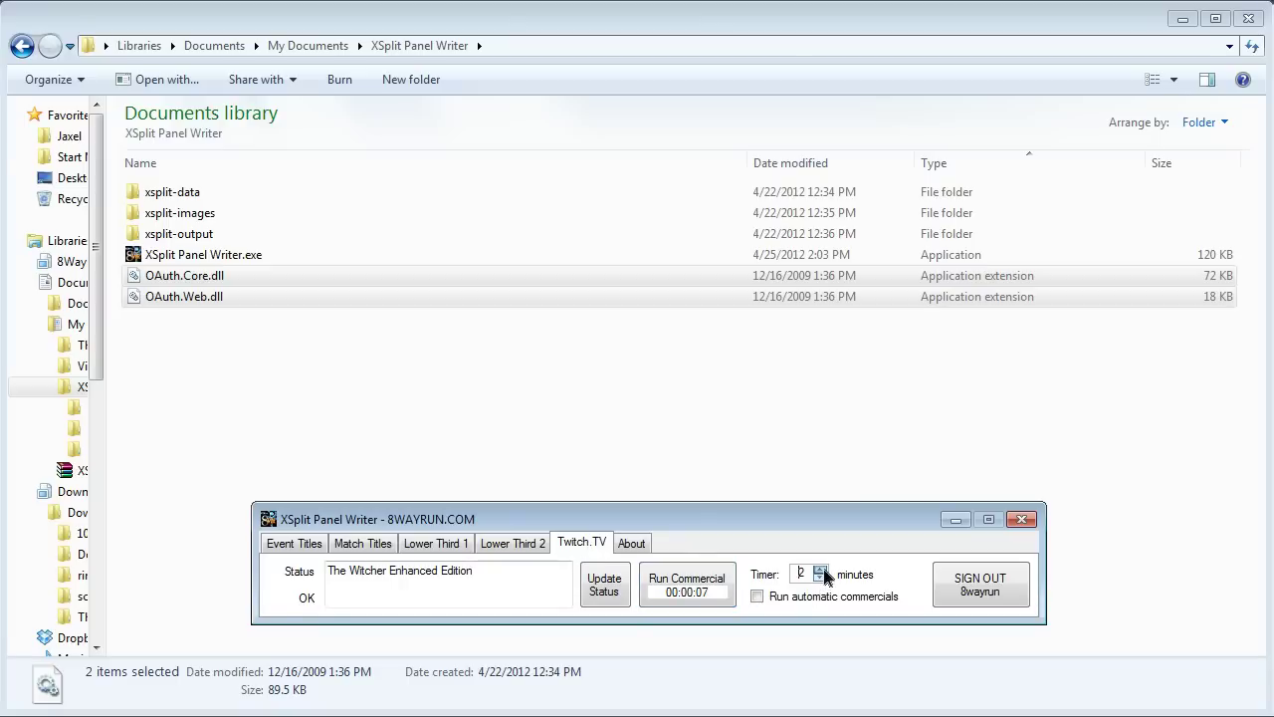
pyautogui.moveTo(823, 572); pyautogui.dragTo(823, 571)
pyautogui.click(789, 600)
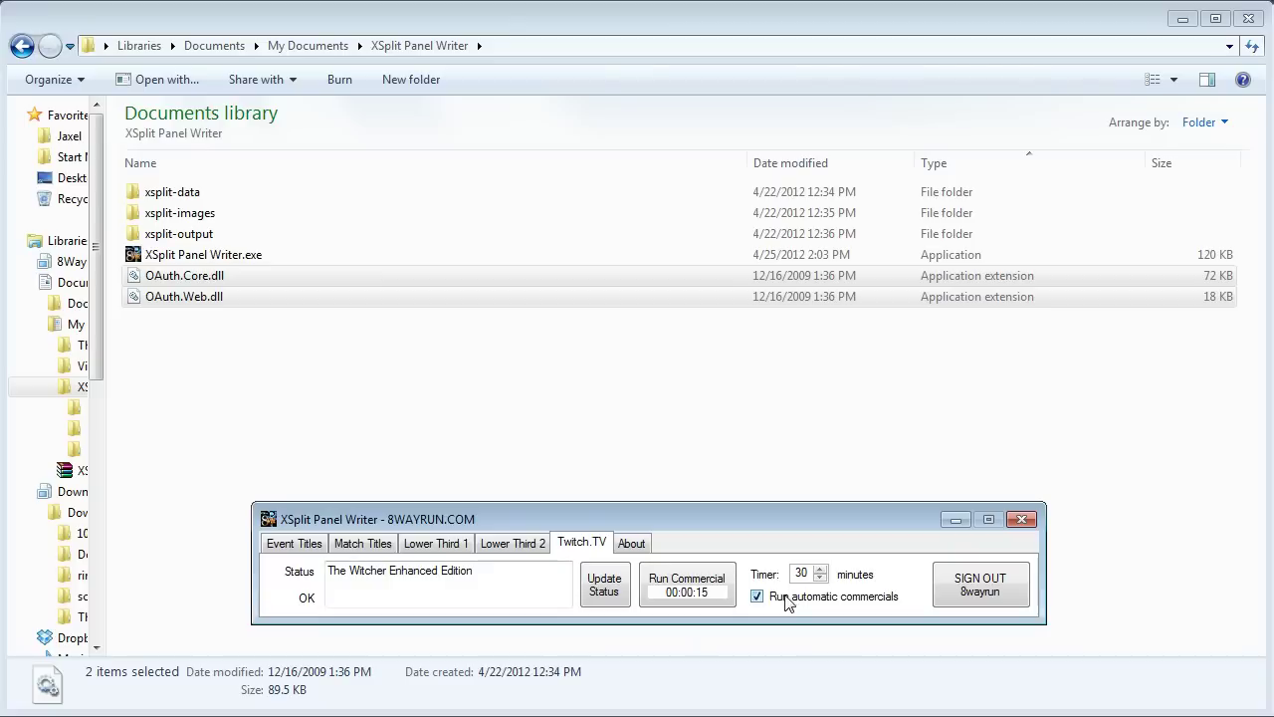
pyautogui.click(787, 602)
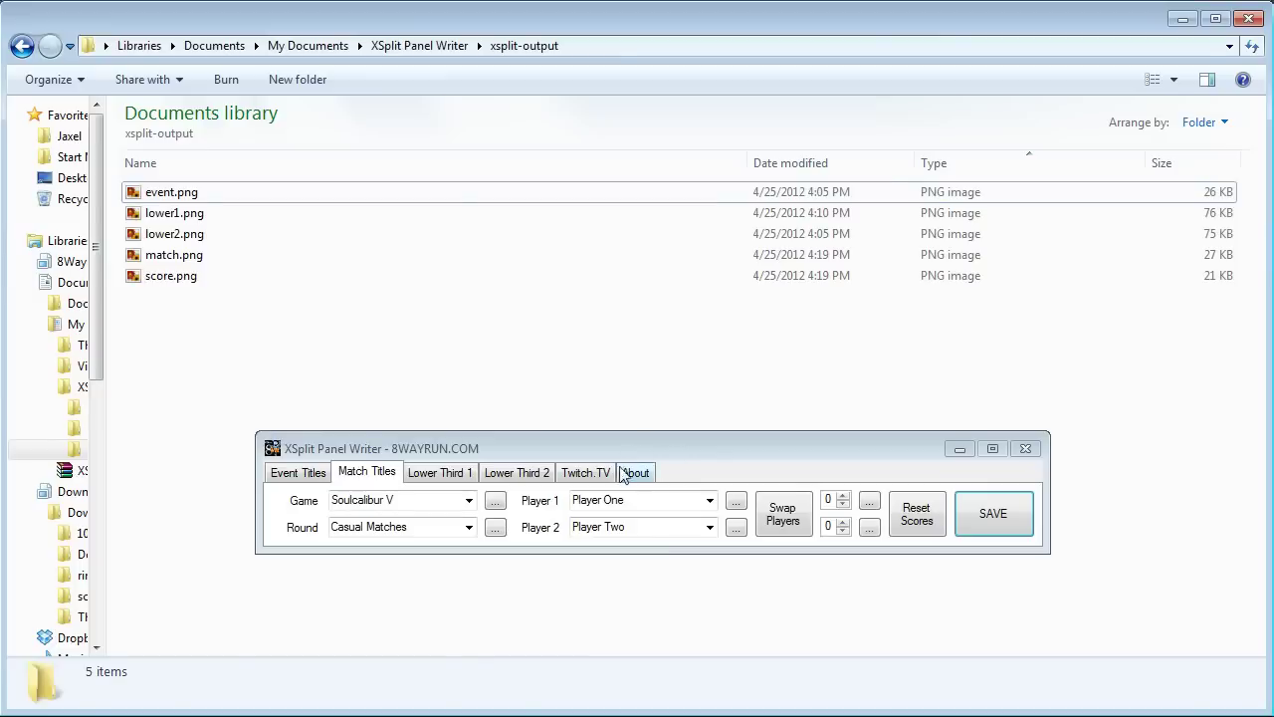
# - Show the panel's About information, switch to the browser, and read through the XSplit forum topic about Panel Writer
pyautogui.click(627, 473)
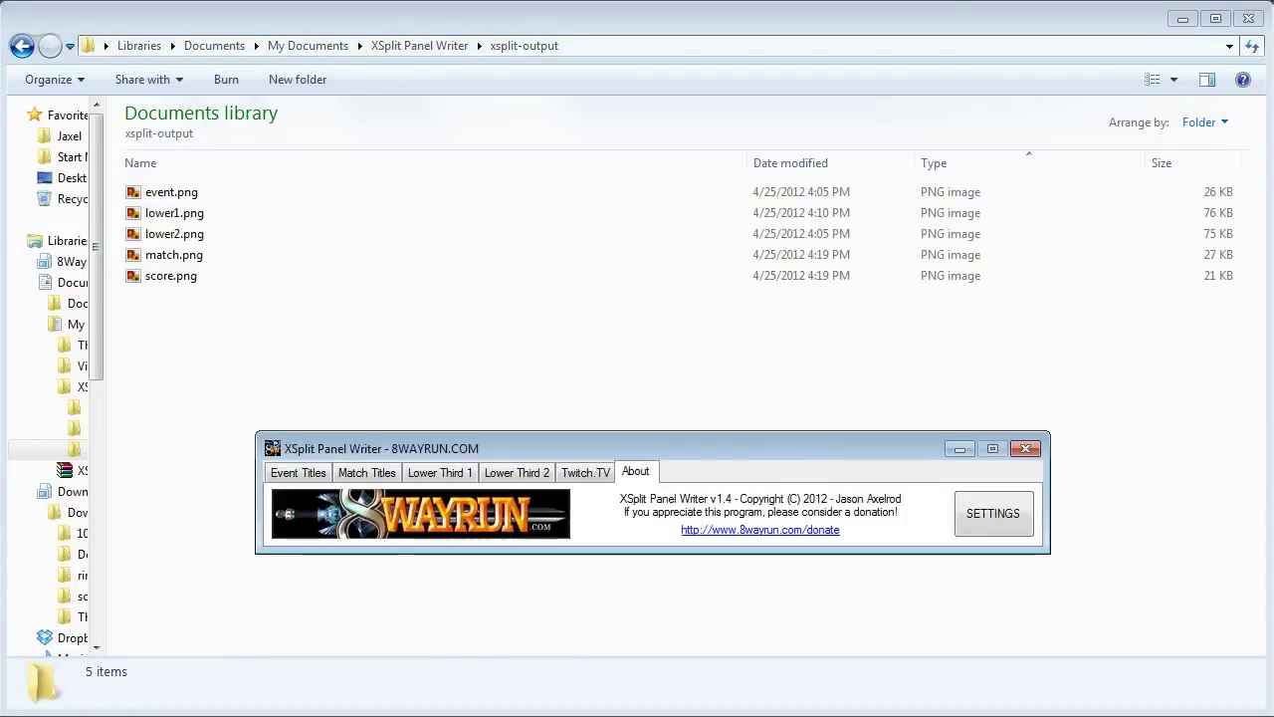
pyautogui.hotkey('alt', 'Tab')
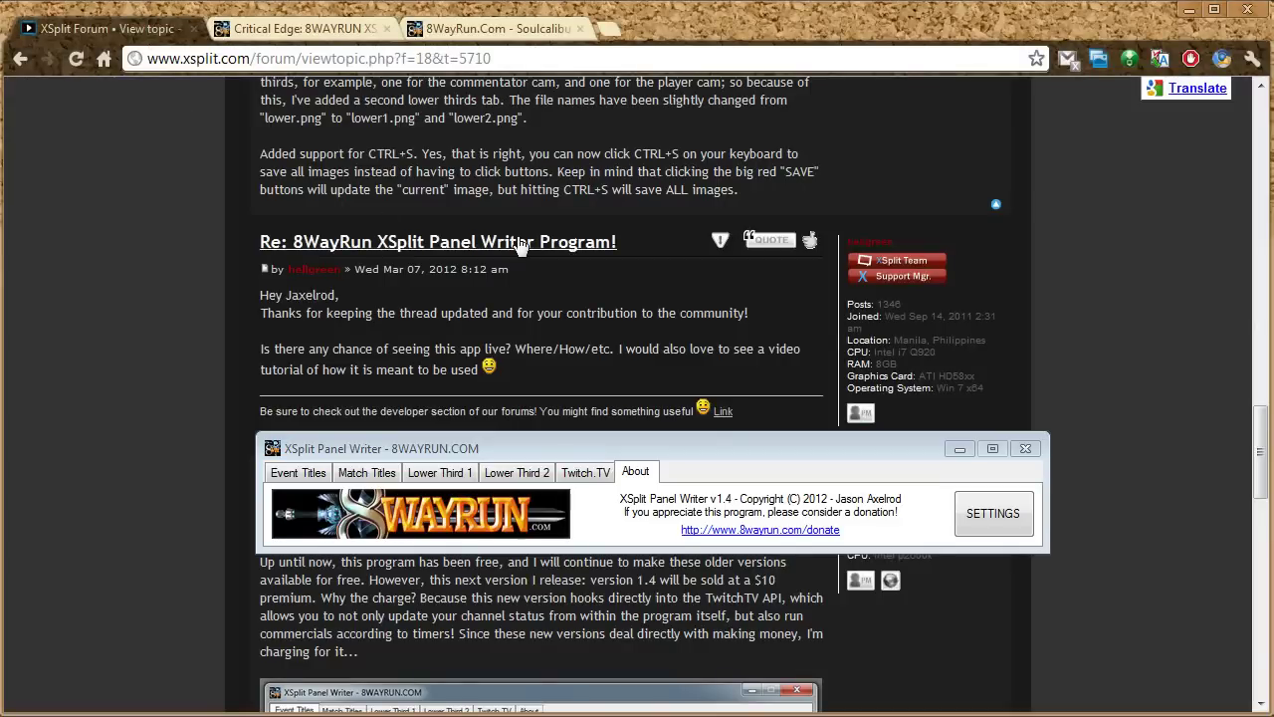
pyautogui.scroll(-5, 517, 240)
pyautogui.scroll(-5, 516, 240)
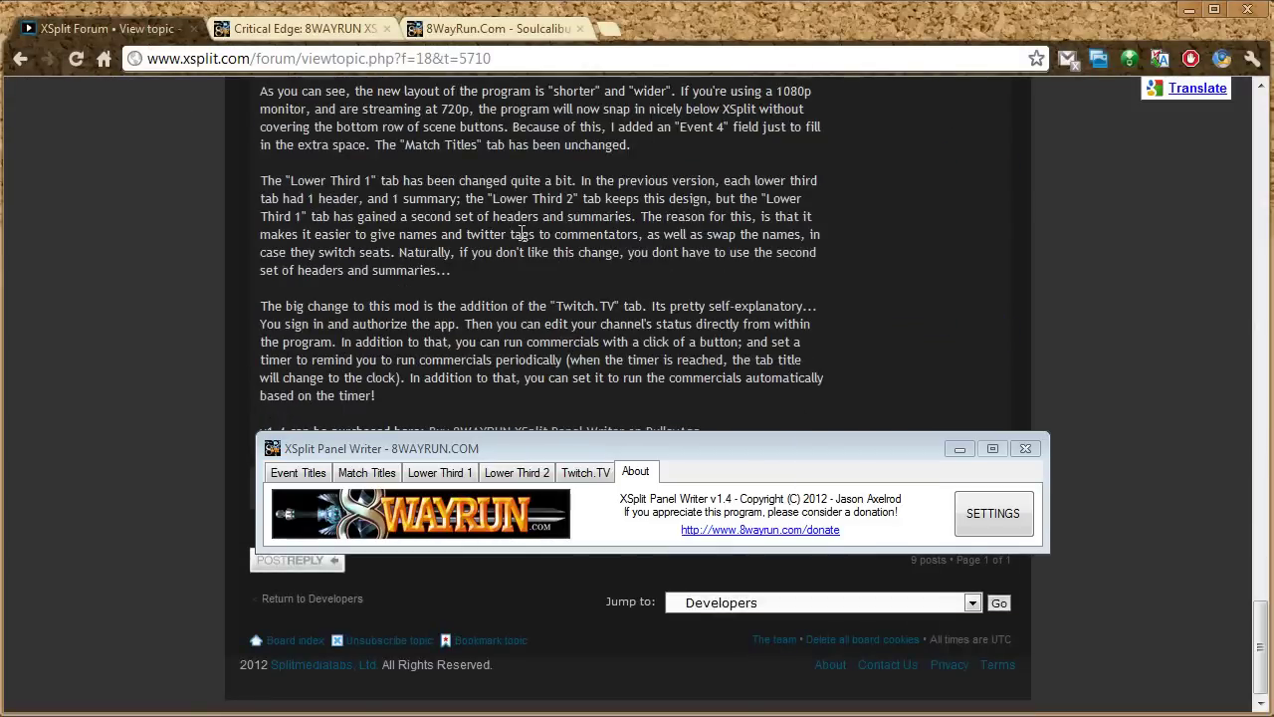
pyautogui.scroll(15, 522, 249)
# - Move the panel higher over the page and reach the "8WayRun XSplit Panel Writer Program!" topic from the board index through the Developers forum
pyautogui.moveTo(565, 450); pyautogui.dragTo(561, 137)
pyautogui.click(308, 398)
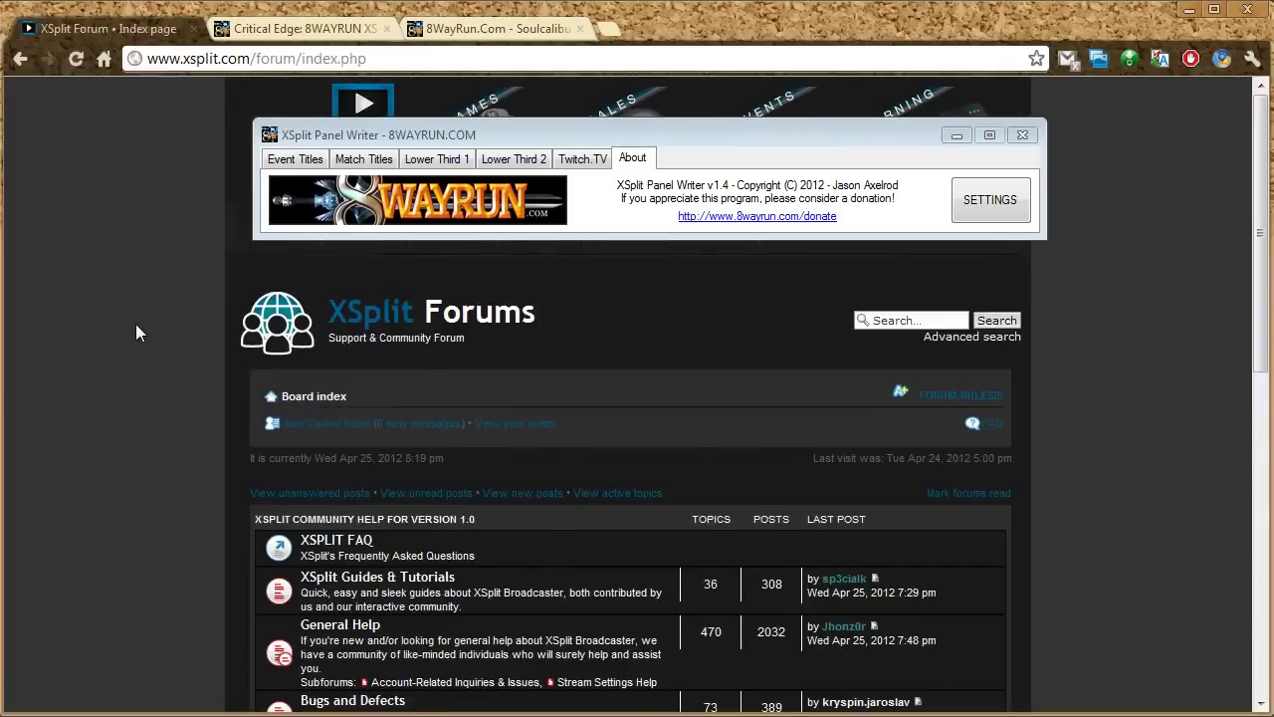
pyautogui.scroll(-2, 135, 323)
pyautogui.click(353, 550)
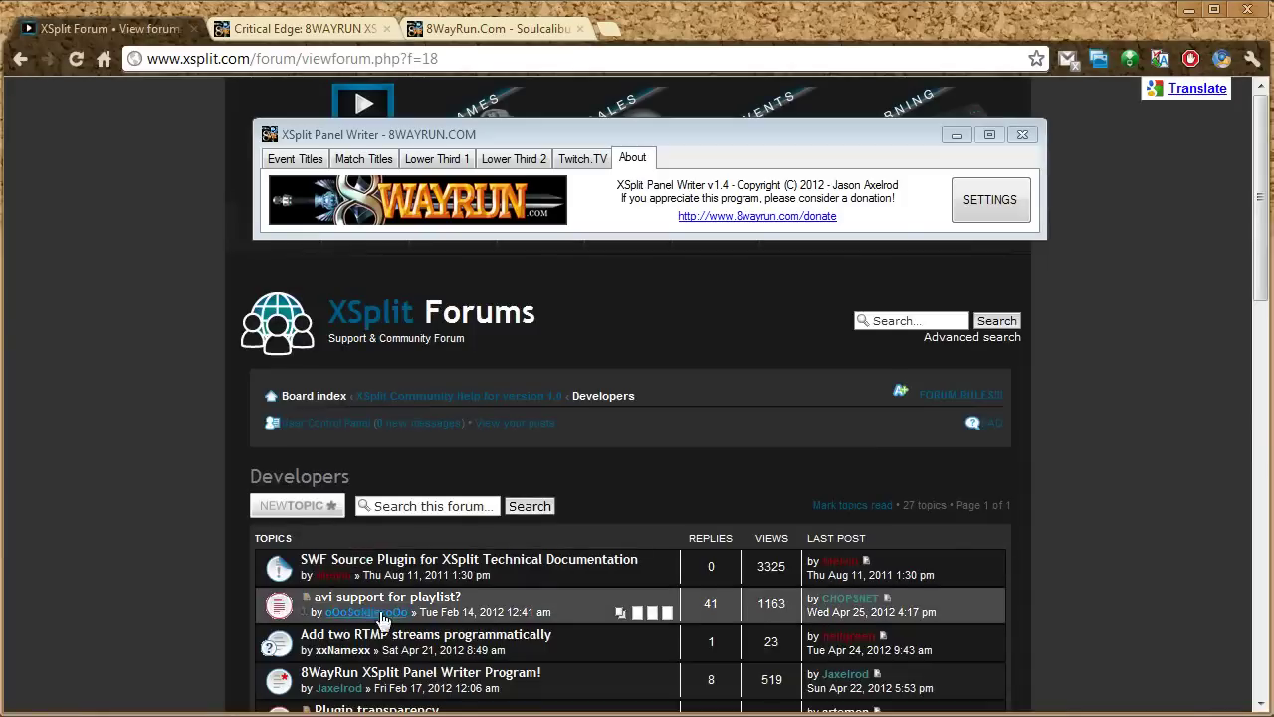
pyautogui.click(492, 675)
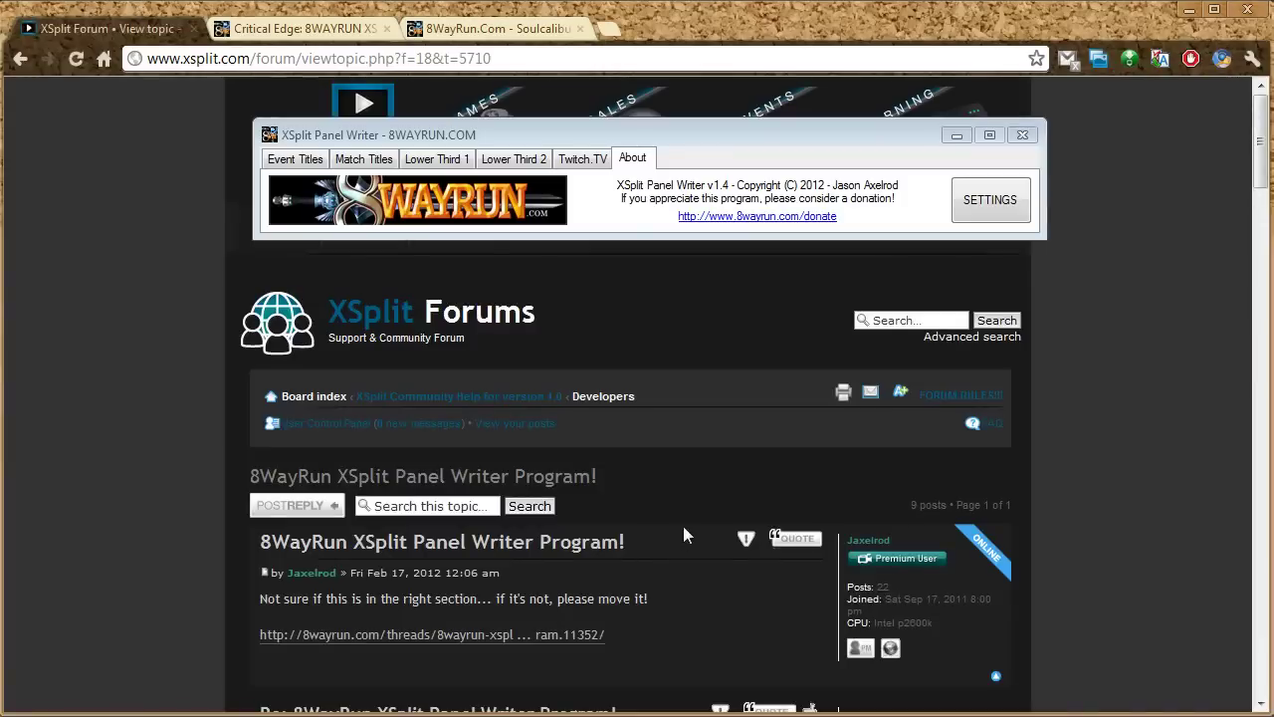
# - Bring up the "Critical Edge: 8WAYRUN XSplit Panel Writer!" thread and show the panel's Twitch.TV controls over it
pyautogui.click(403, 639)
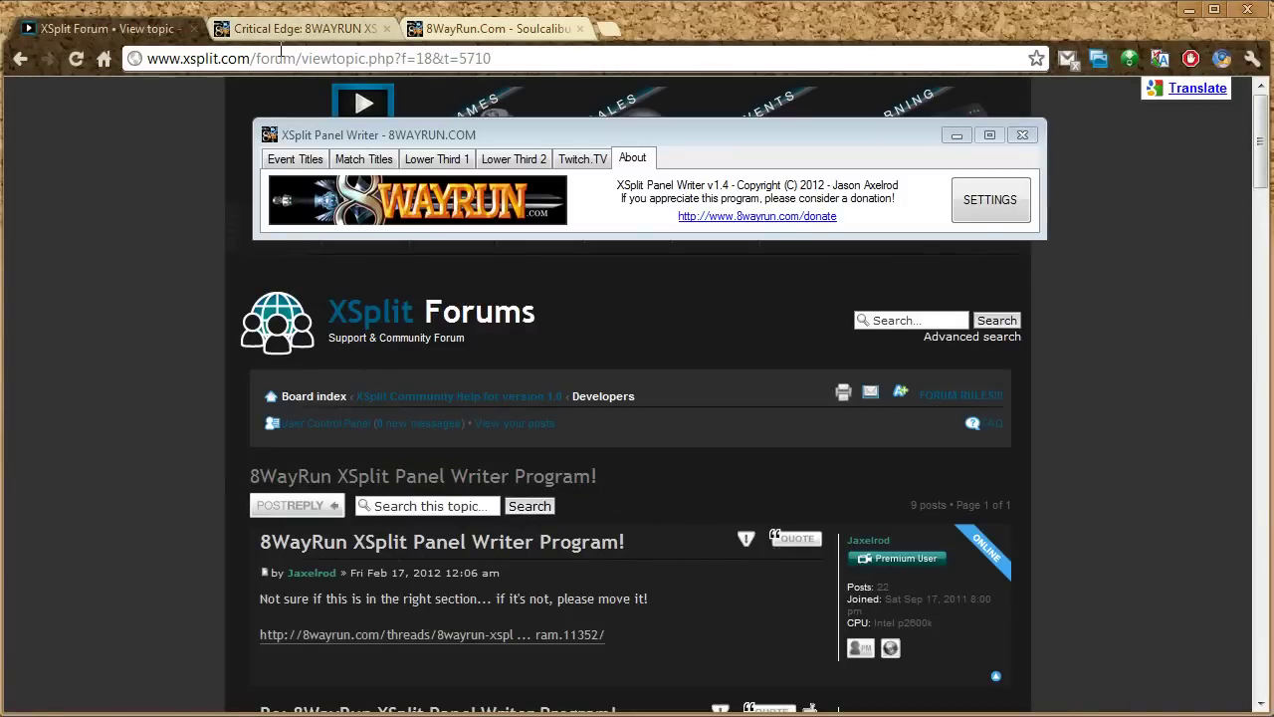
pyautogui.scroll(15, 77, 301)
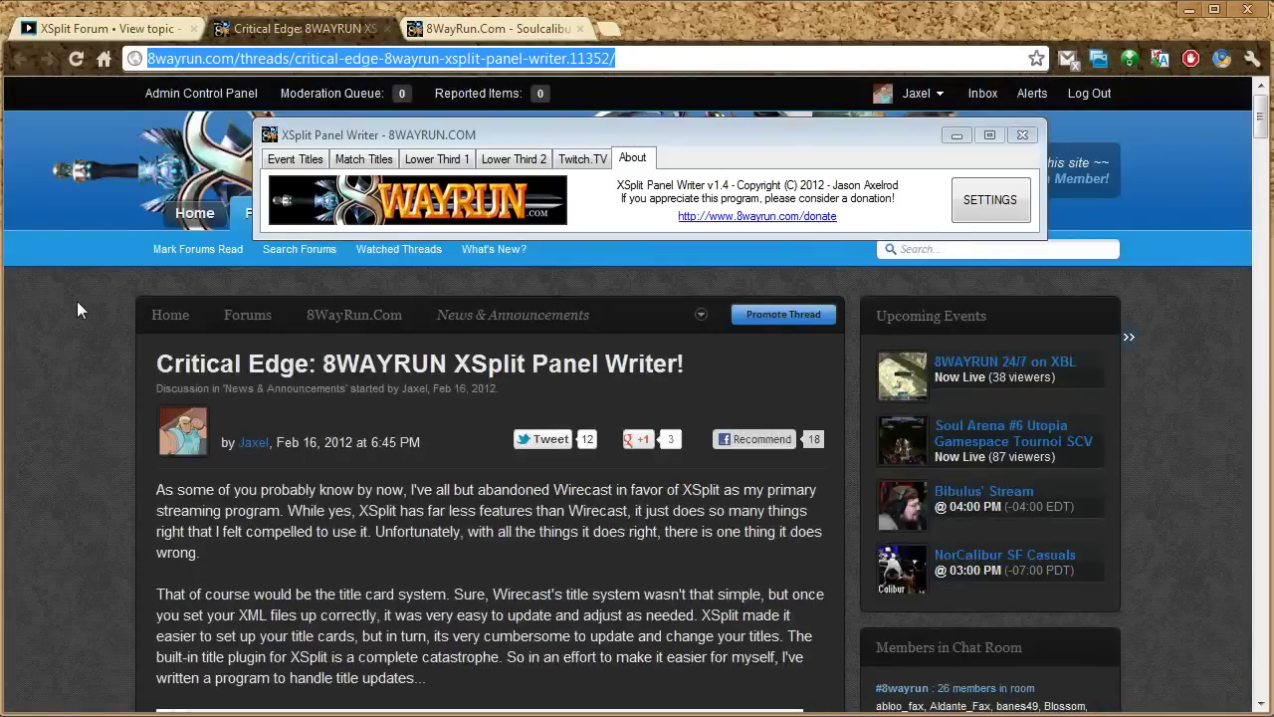
pyautogui.moveTo(1254, 145); pyautogui.dragTo(1232, 242)
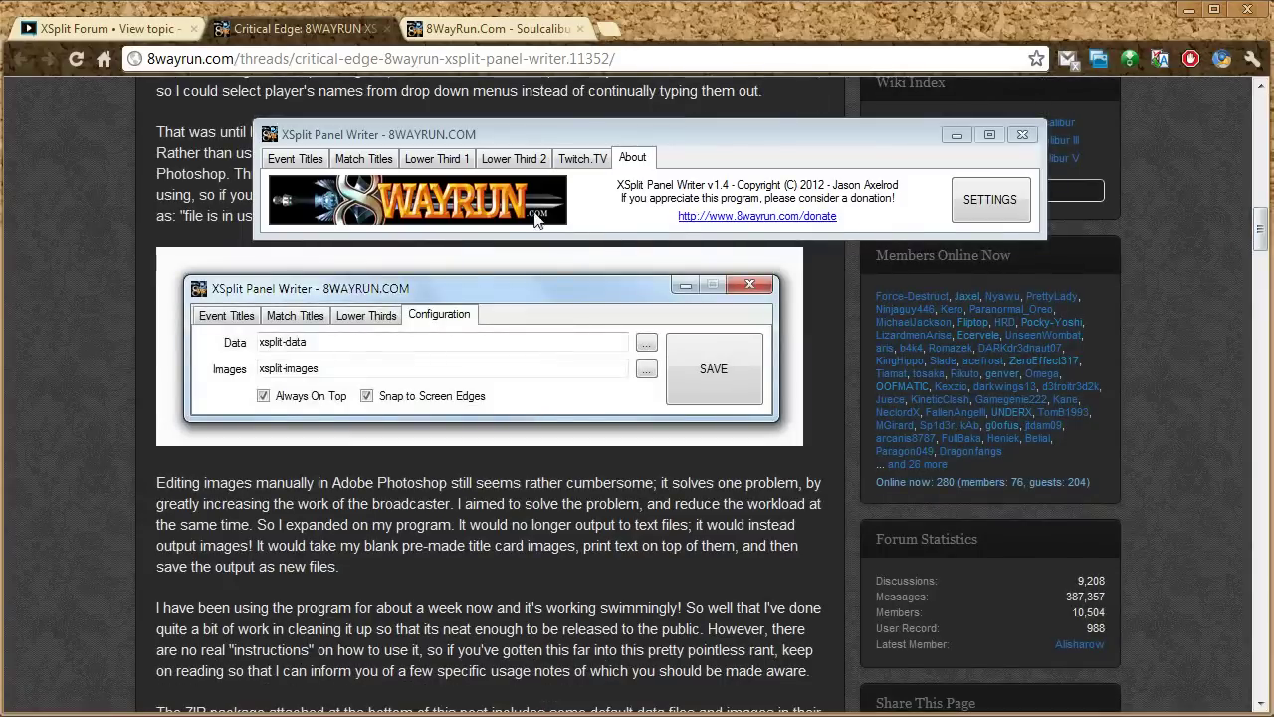
pyautogui.click(603, 162)
pyautogui.moveTo(515, 142); pyautogui.dragTo(534, 163)
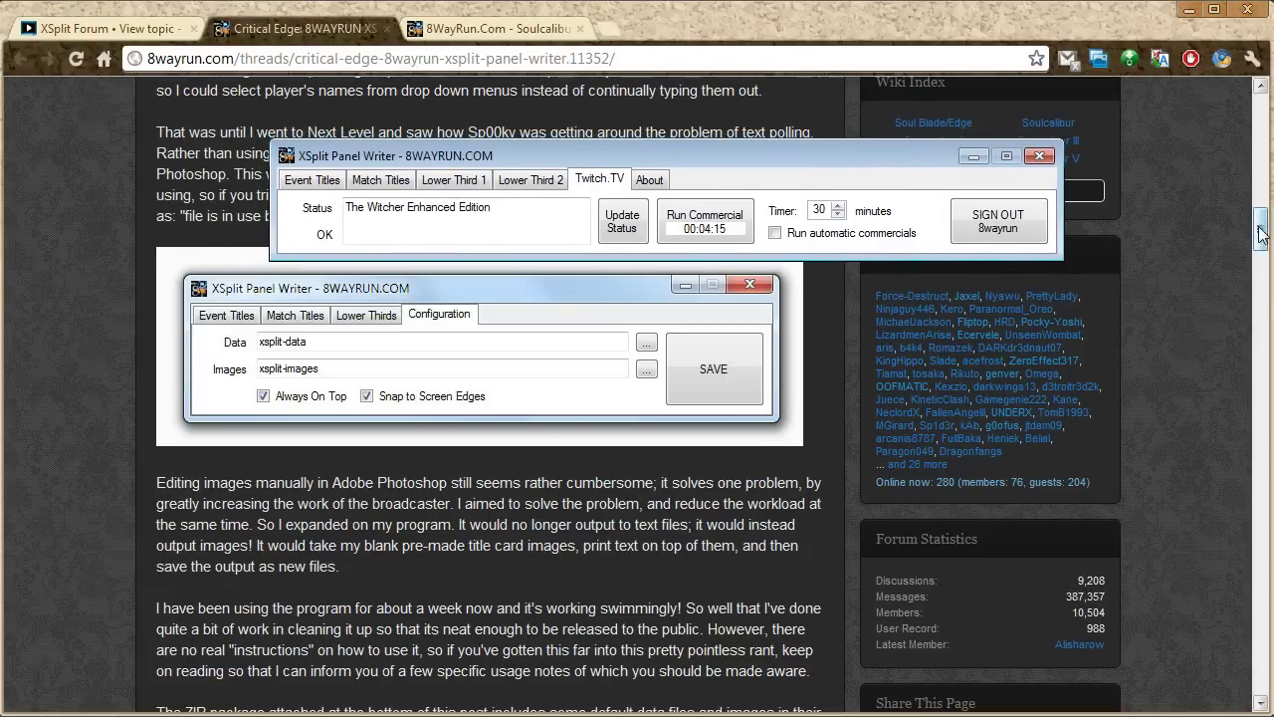
# - Find the thread's download links, highlight the v1.4 Pro version link, and show the panel's About information
pyautogui.moveTo(1260, 231); pyautogui.dragTo(1259, 318)
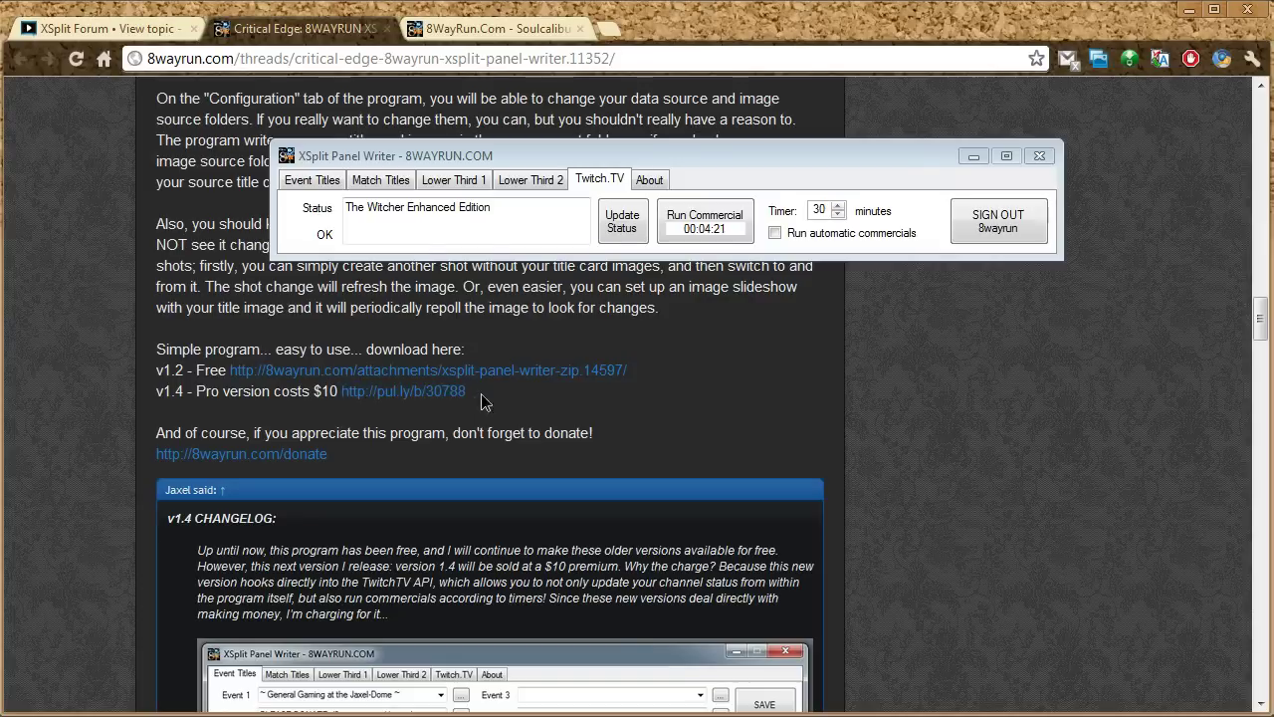
pyautogui.moveTo(481, 393); pyautogui.dragTo(342, 395)
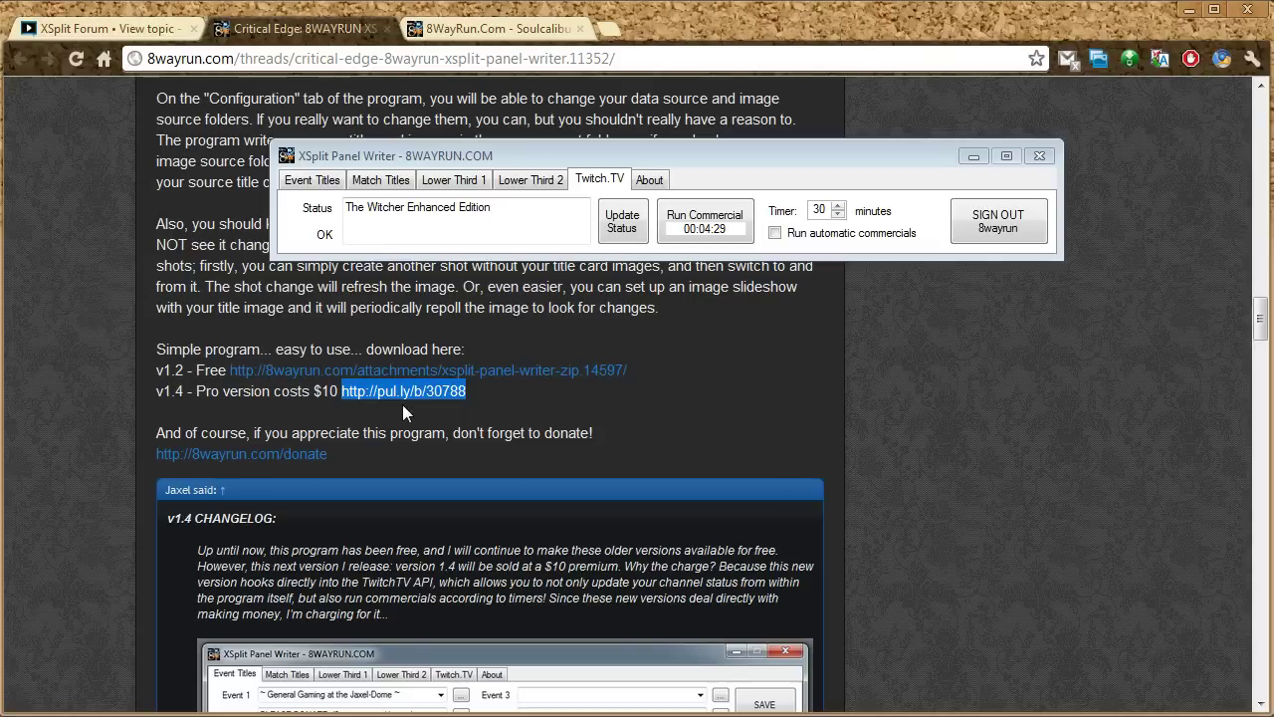
pyautogui.click(652, 182)
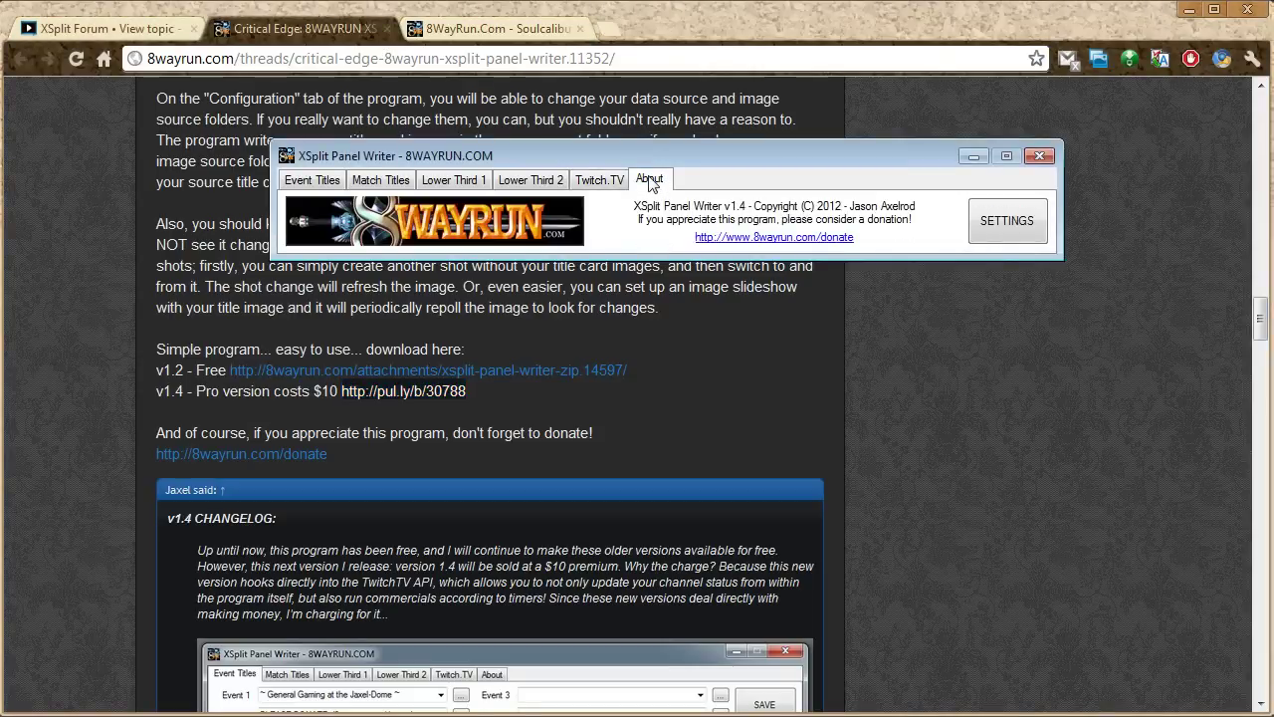